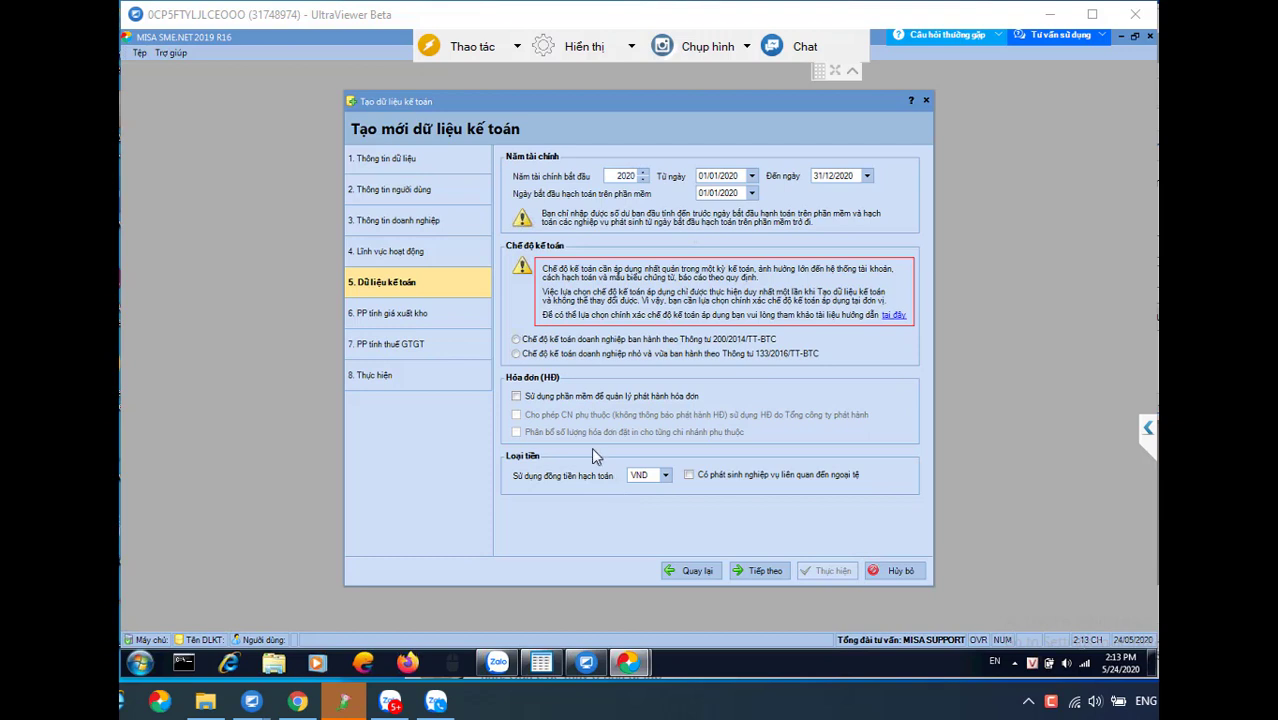
Select the Circular 133/2016/TT-BTC small and medium enterprise accounting regime
click(517, 355)
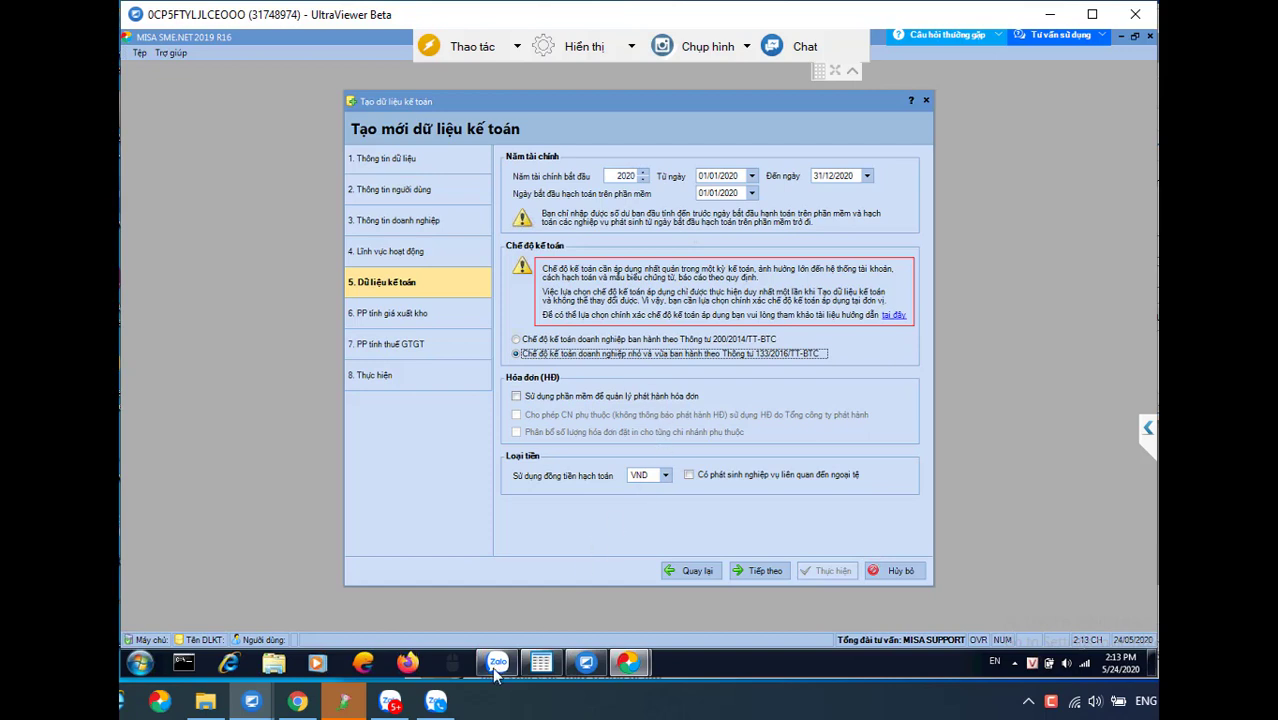
mouse_move(496, 670)
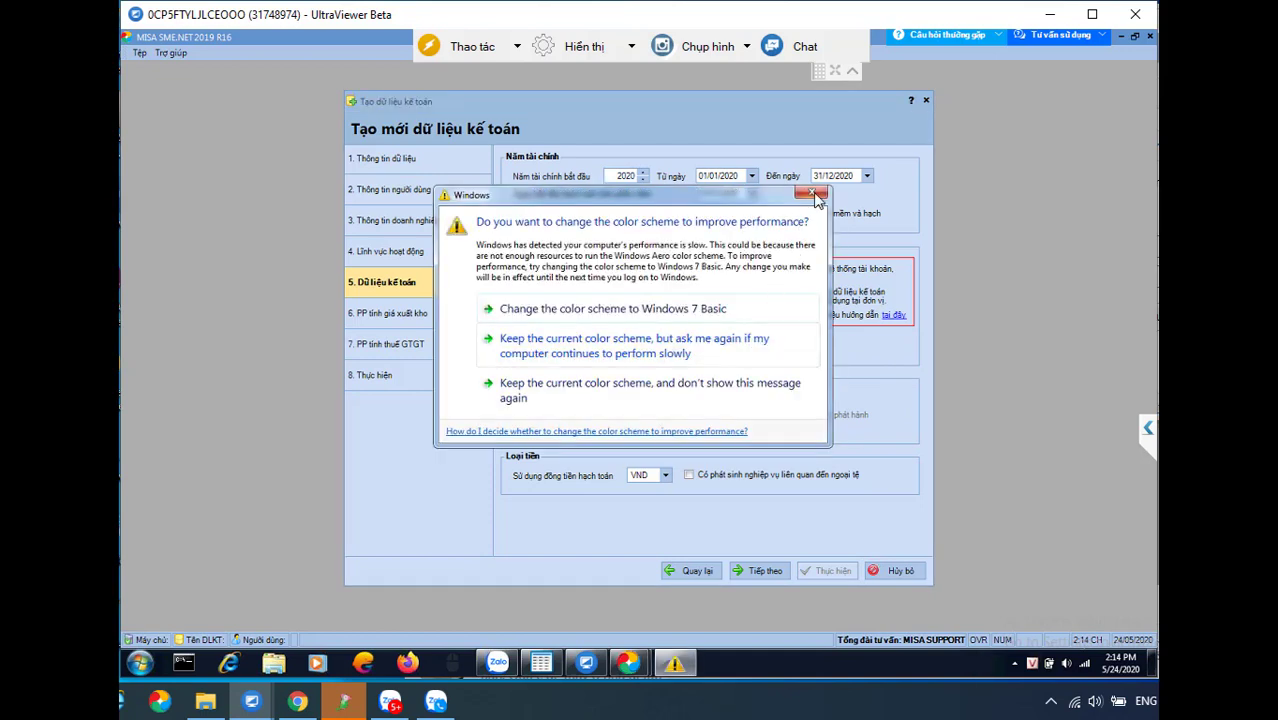
Close the Windows color-scheme performance prompt covering the accounting data settings
click(813, 193)
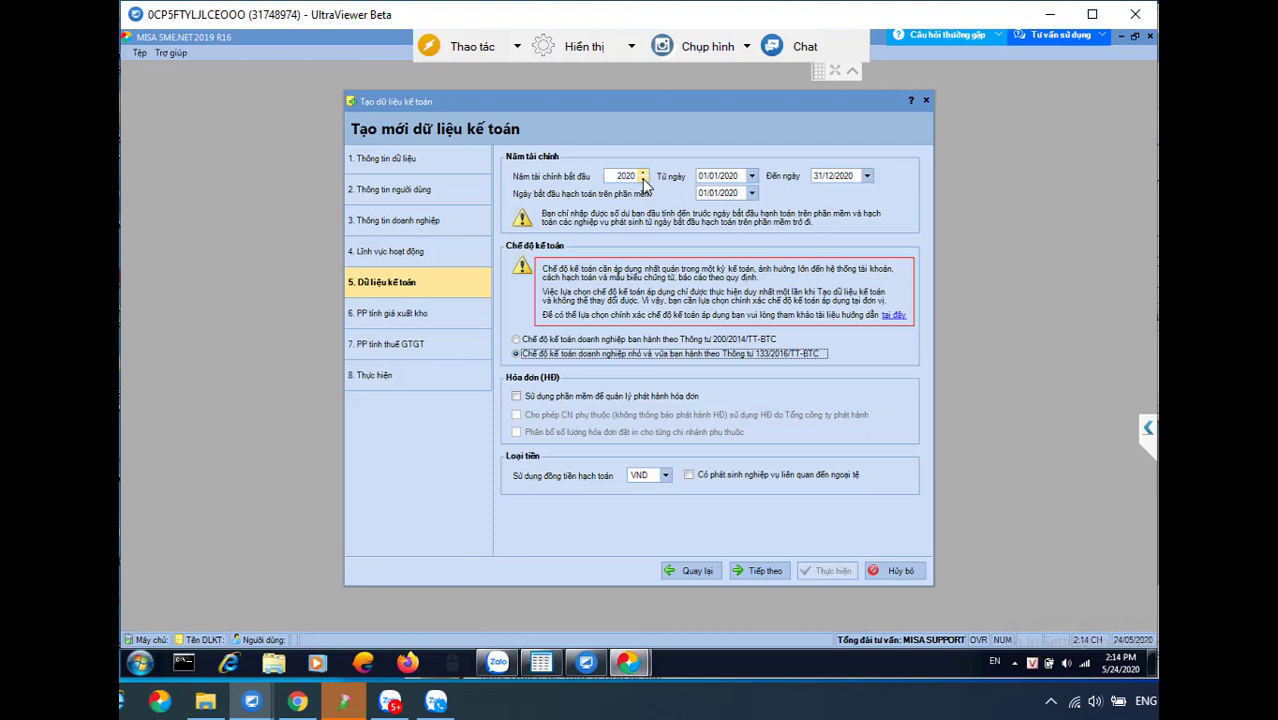
Lower the starting fiscal year to 2017, giving a 01/01/2017–31/12/2017 period
click(643, 179)
click(643, 179)
click(643, 179)
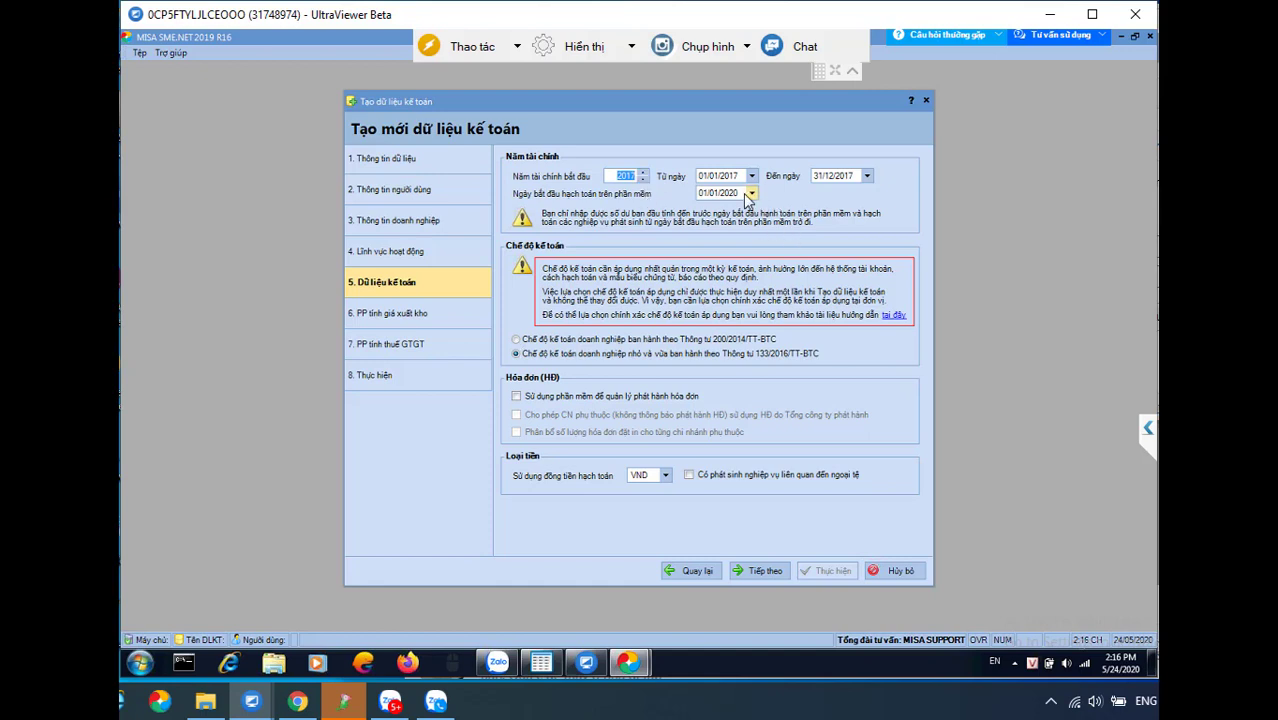
click(745, 194)
Return the fiscal year to 2020, running 01/01/2020 to 31/12/2020
double_click(620, 175)
key(Tab)
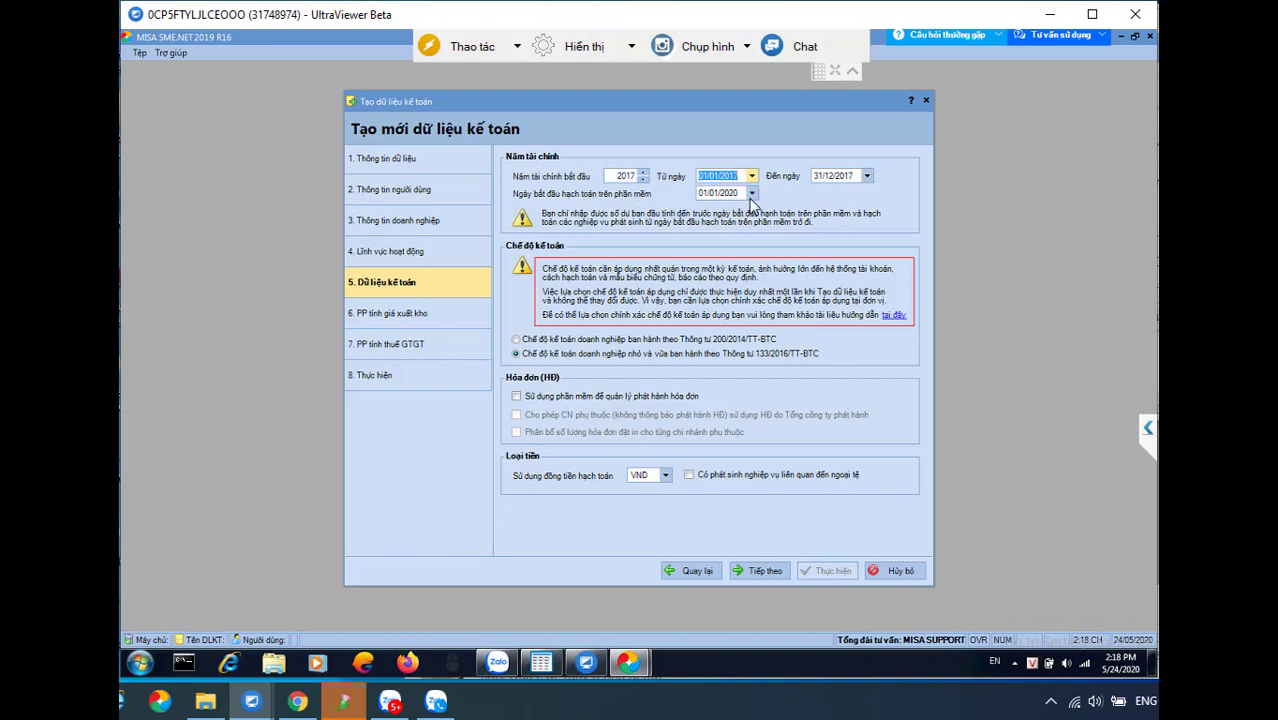
click(742, 195)
click(740, 196)
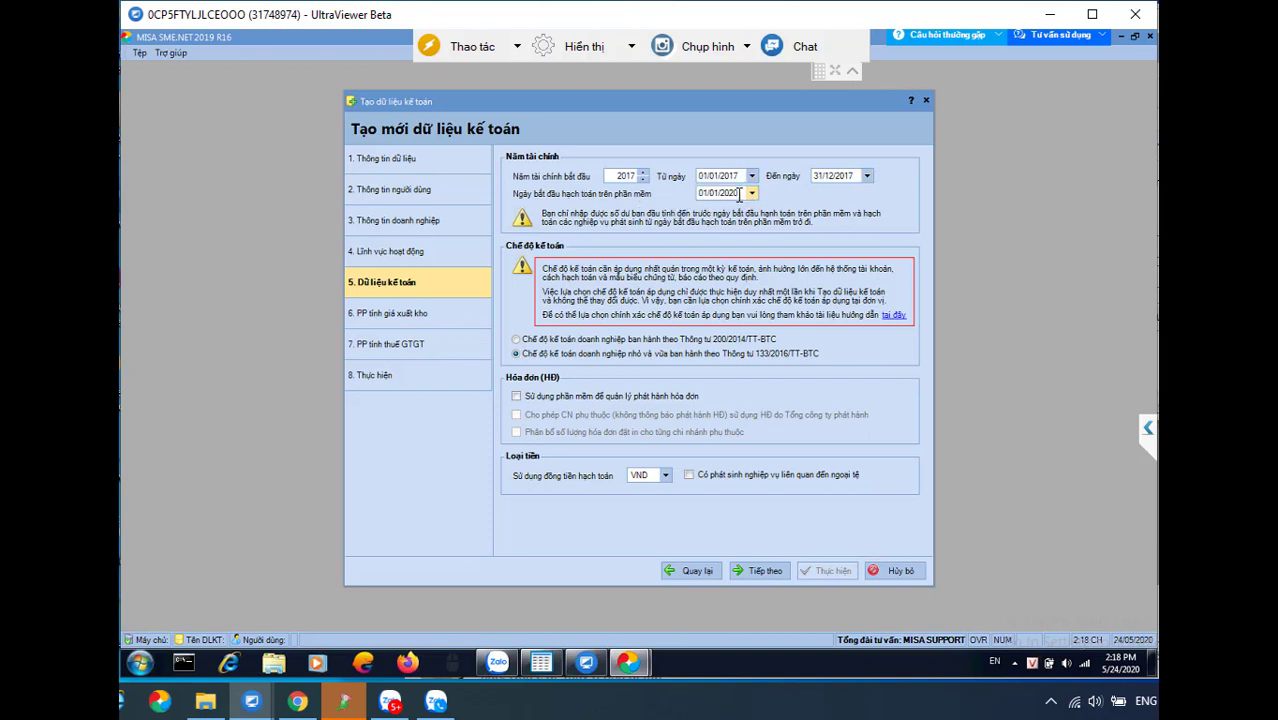
key(BackSpace)
text(7)
click(643, 180)
click(644, 173)
click(644, 173)
click(645, 174)
Change the bookkeeping start date (Ngày bắt đầu hạch toán) to 01/01/2020
click(742, 192)
click(741, 193)
key(BackSpace)
key(BackSpace)
text(20)
Keep 'Bình quân cuối kỳ' inventory costing and advance to the VAT method step
click(757, 572)
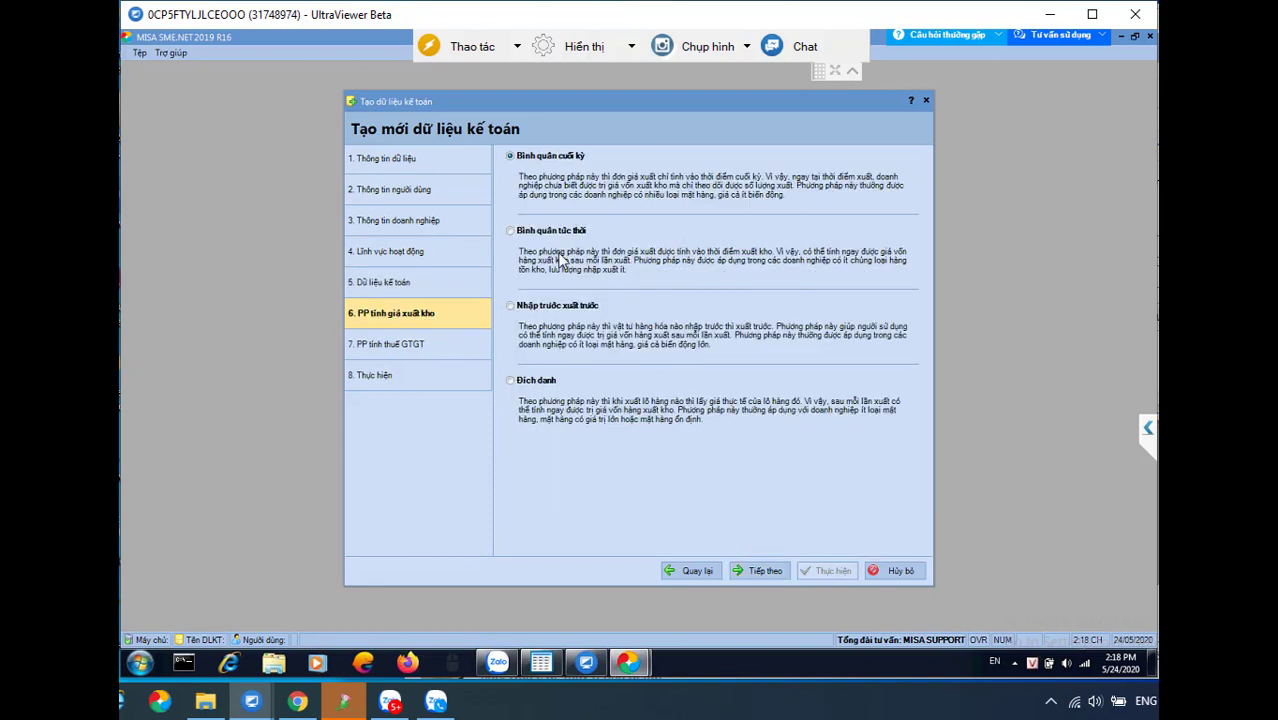
click(514, 163)
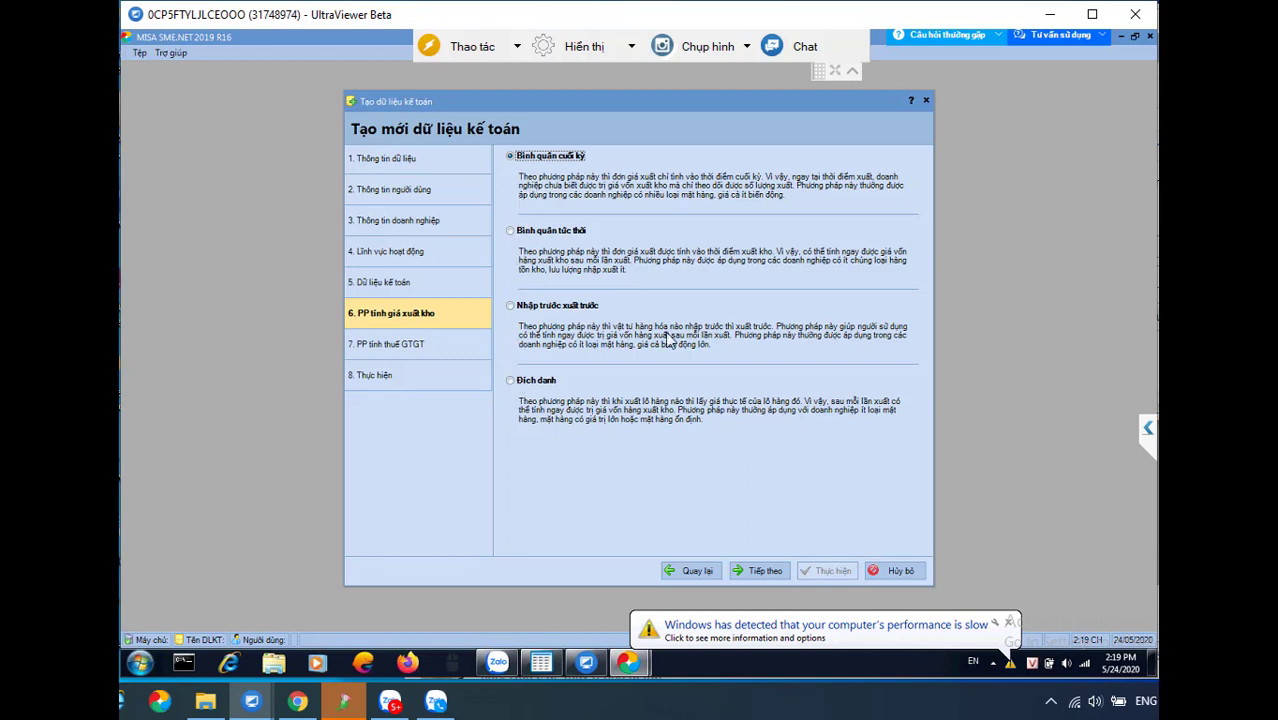
click(765, 571)
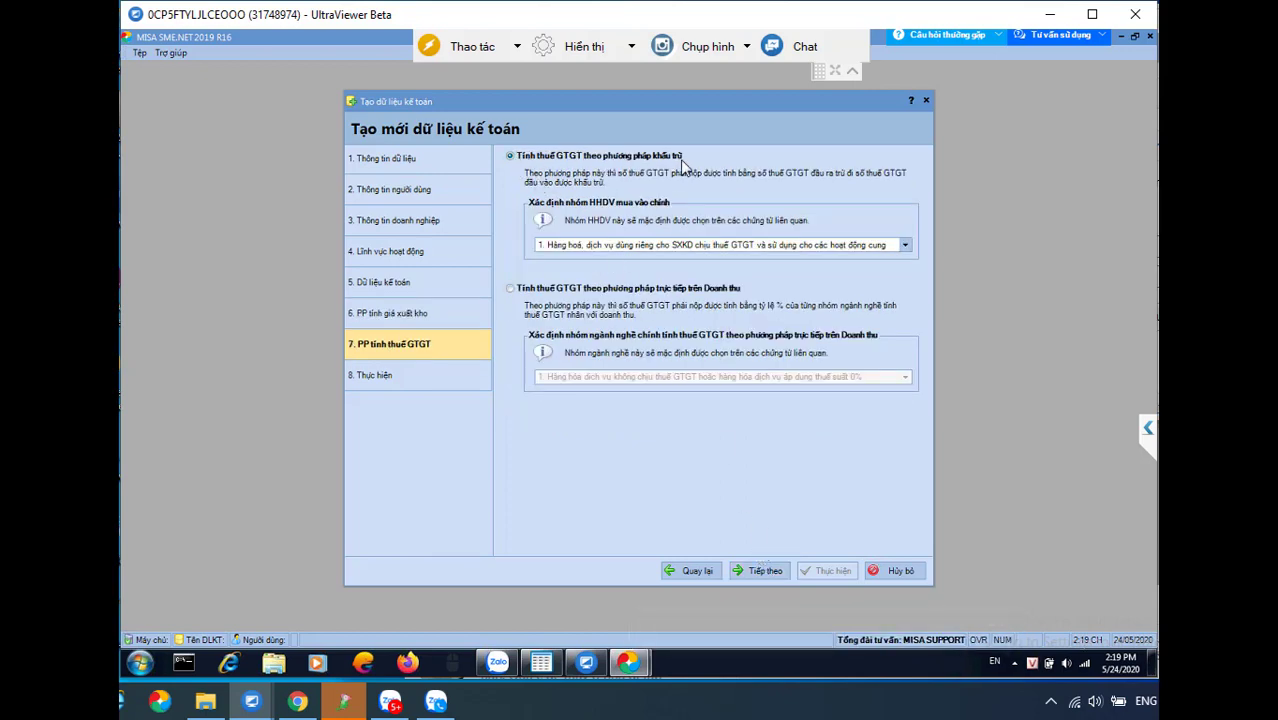
Advance to the Thực hiện step and create the KHANHNHUNG_2020 data file
click(761, 572)
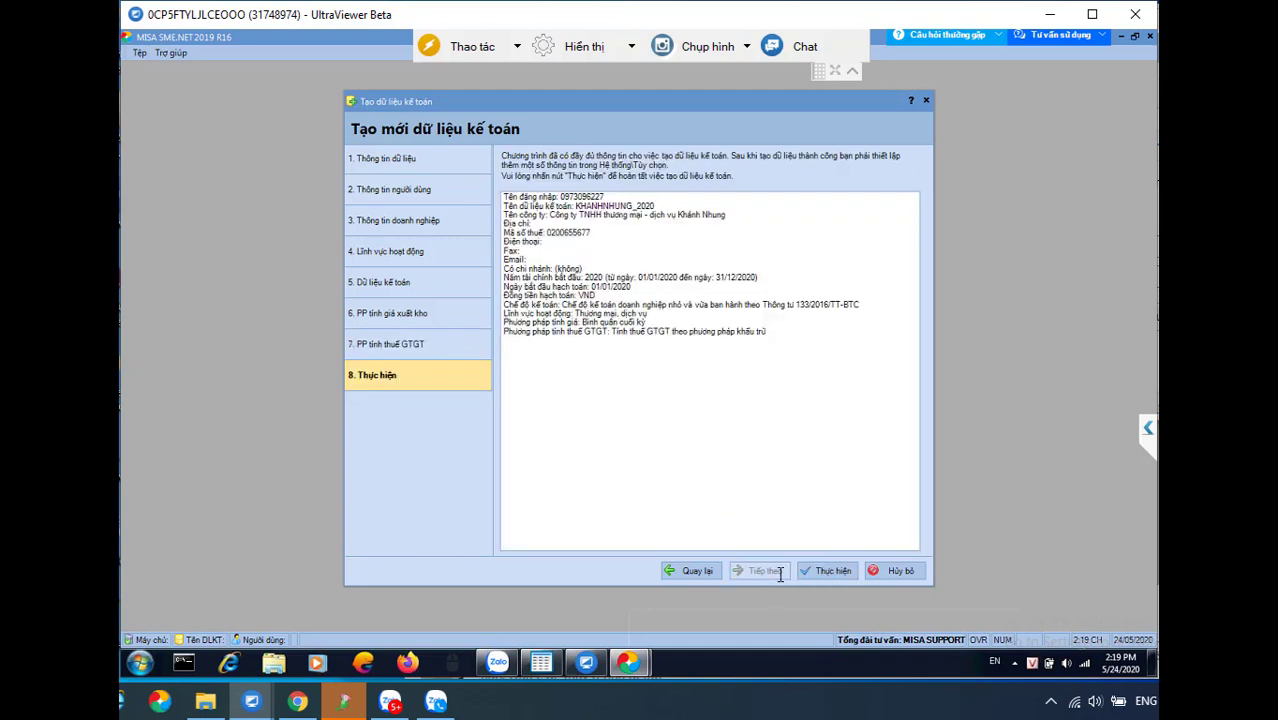
click(827, 572)
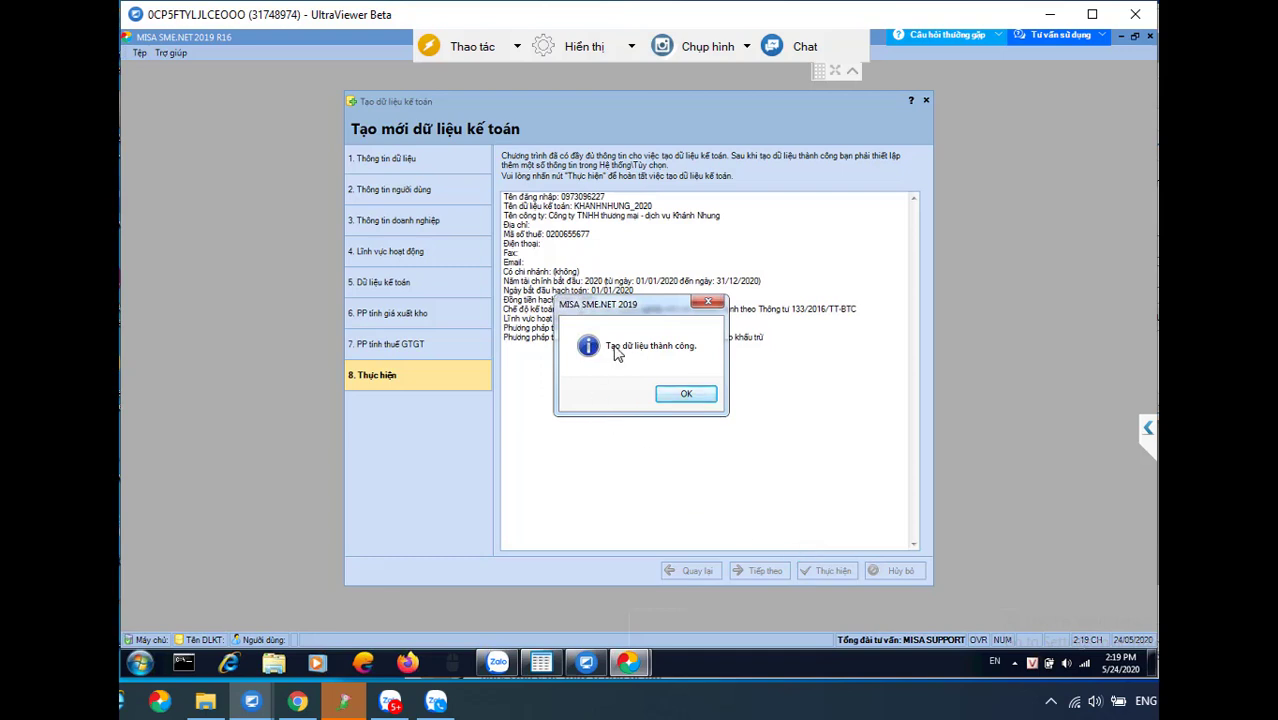
Acknowledge 'Tạo dữ liệu thành công' and log in to KHANHNHUNG_2020 with the account password
click(685, 396)
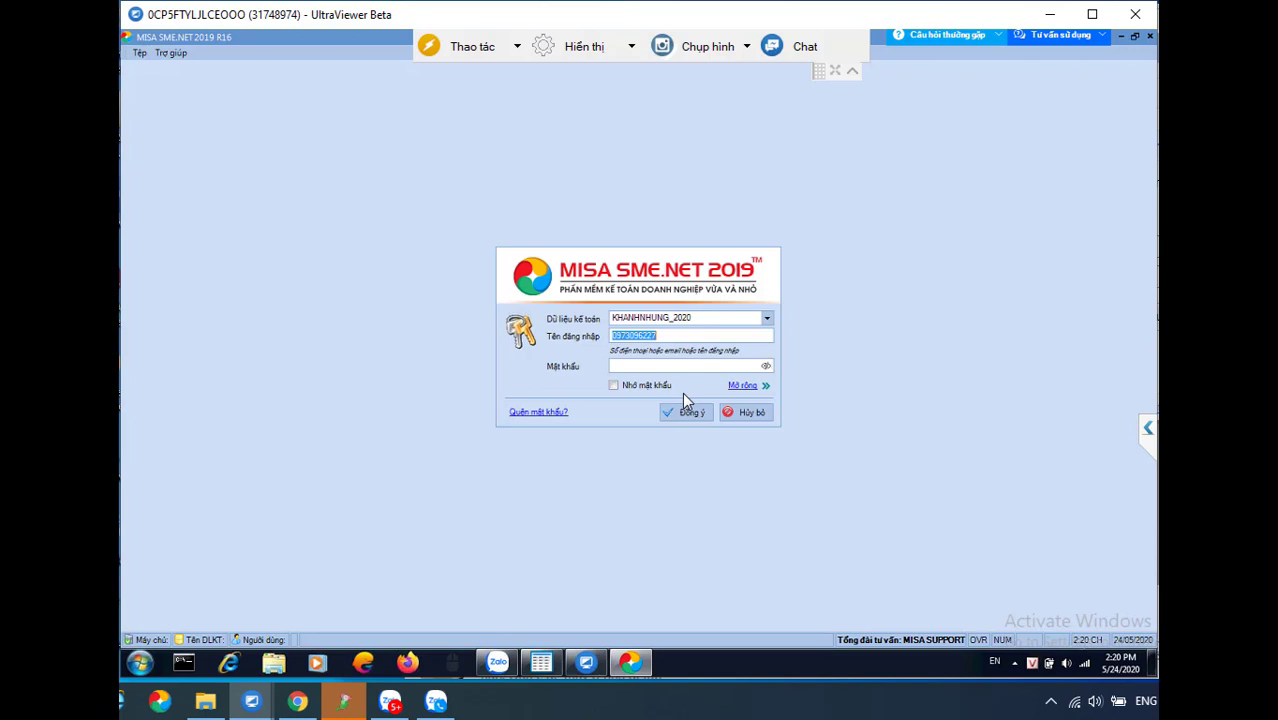
click(655, 337)
double_click(654, 338)
click(646, 366)
text(•••••••••••)
key(Return)
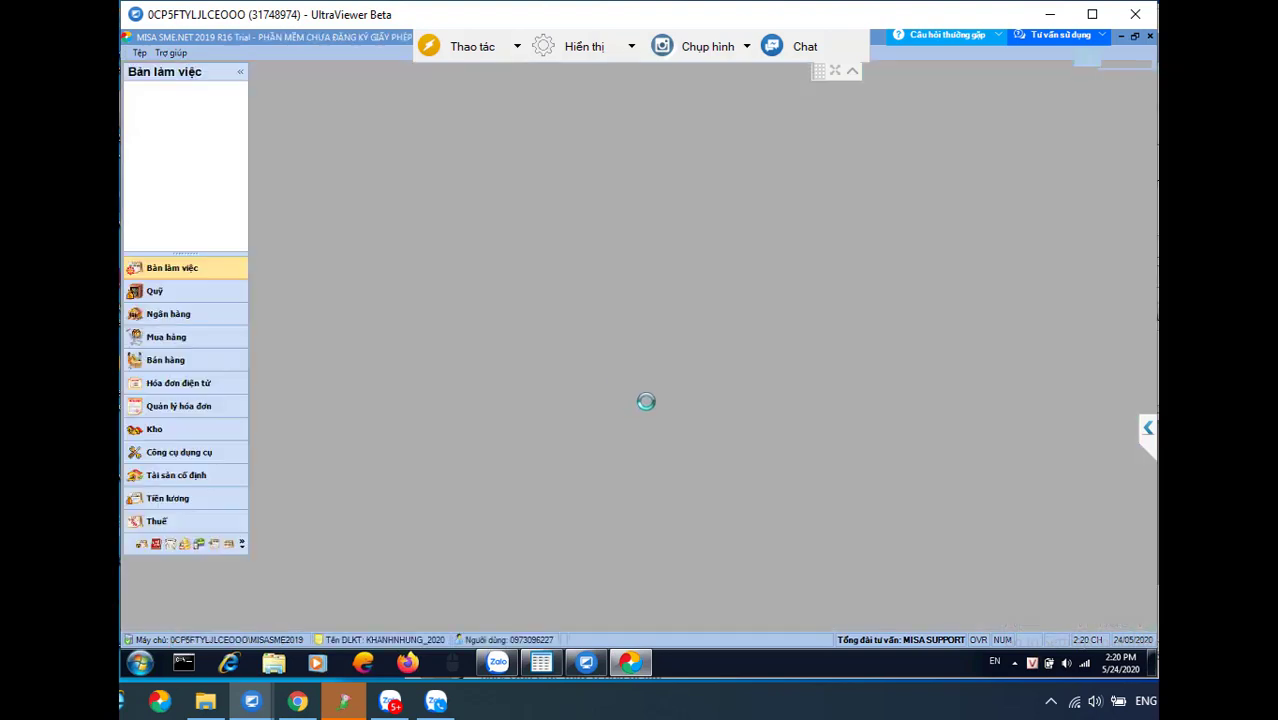
Restore the MISA window and dismiss the Script Error, Bank Hub and getting-started dialogs
click(854, 74)
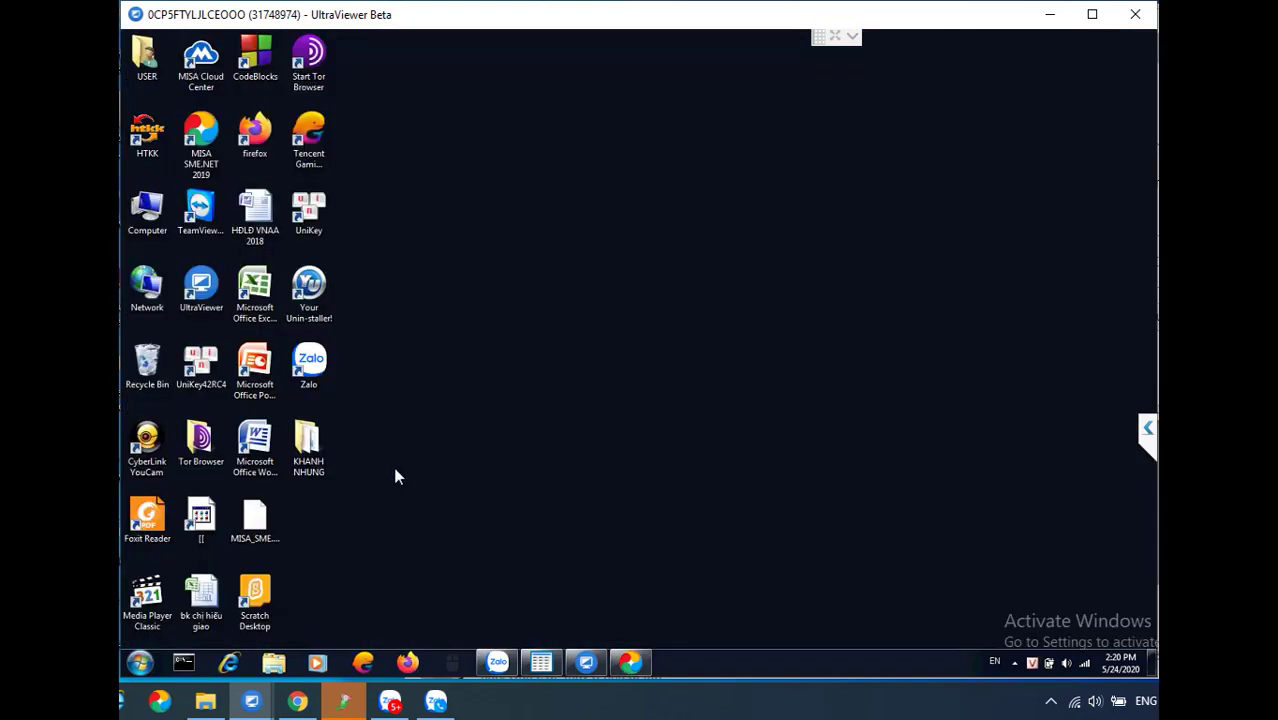
mouse_move(630, 665)
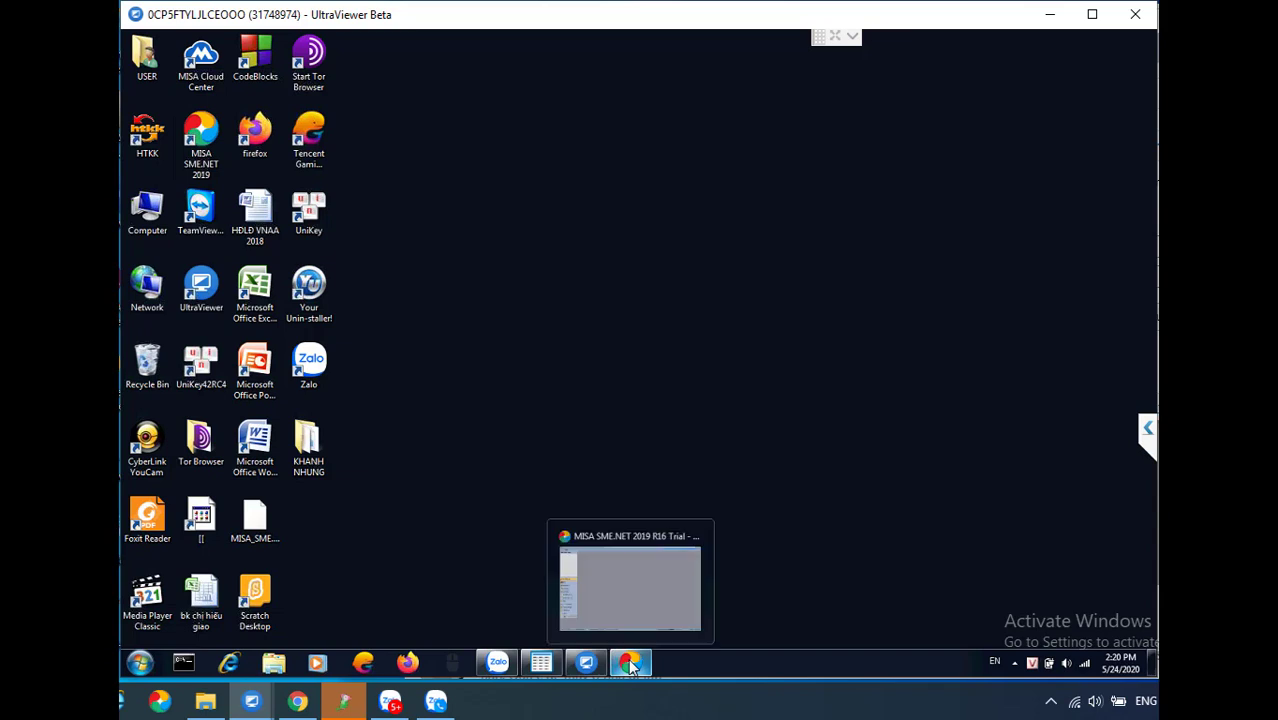
click(633, 592)
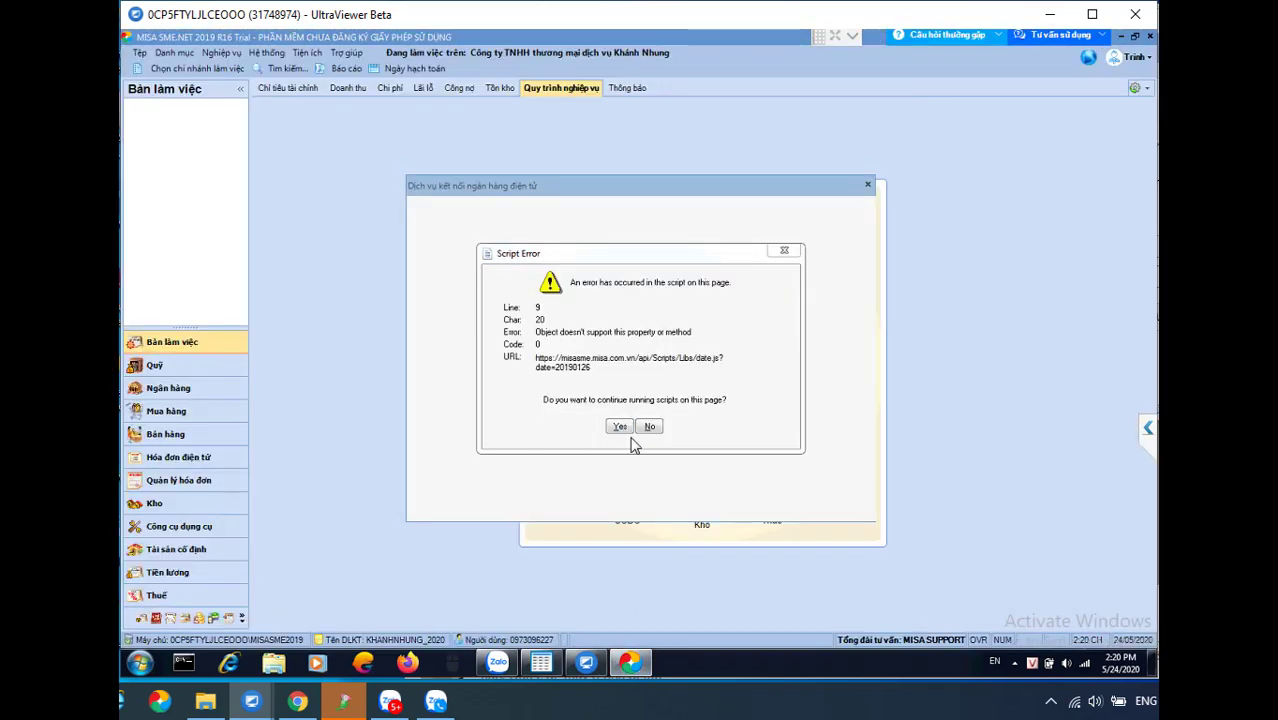
click(650, 427)
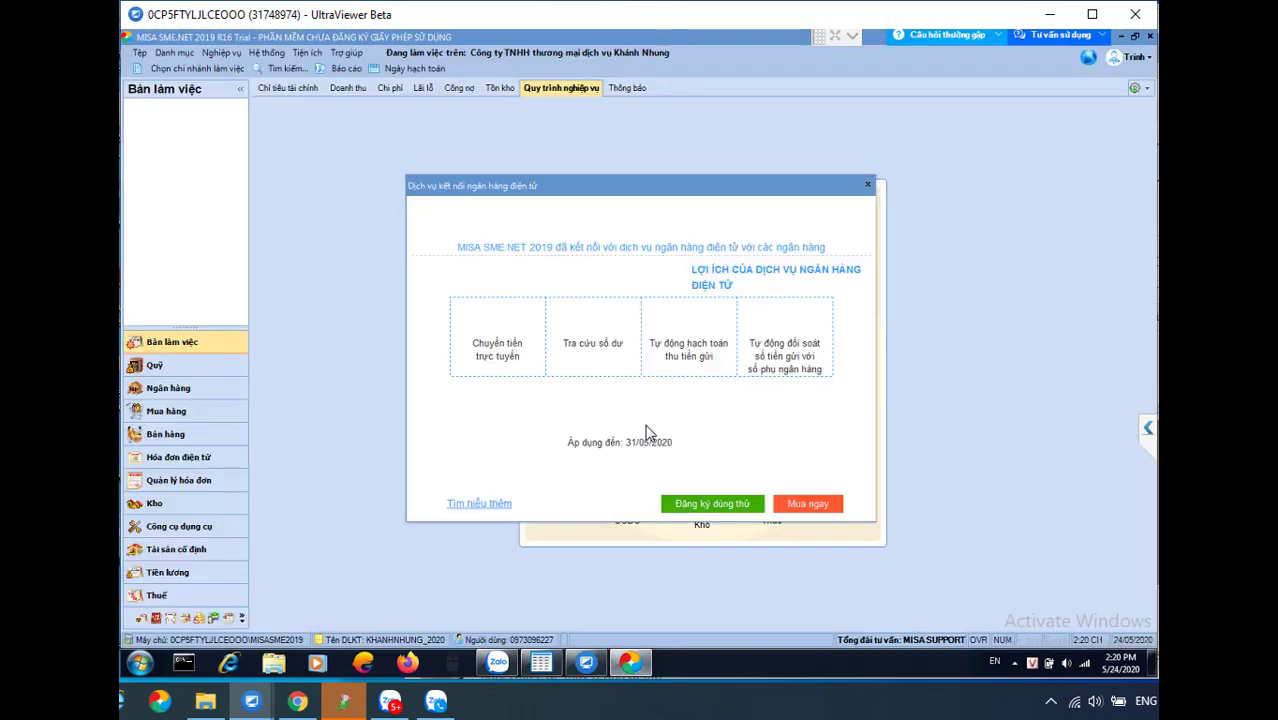
click(867, 185)
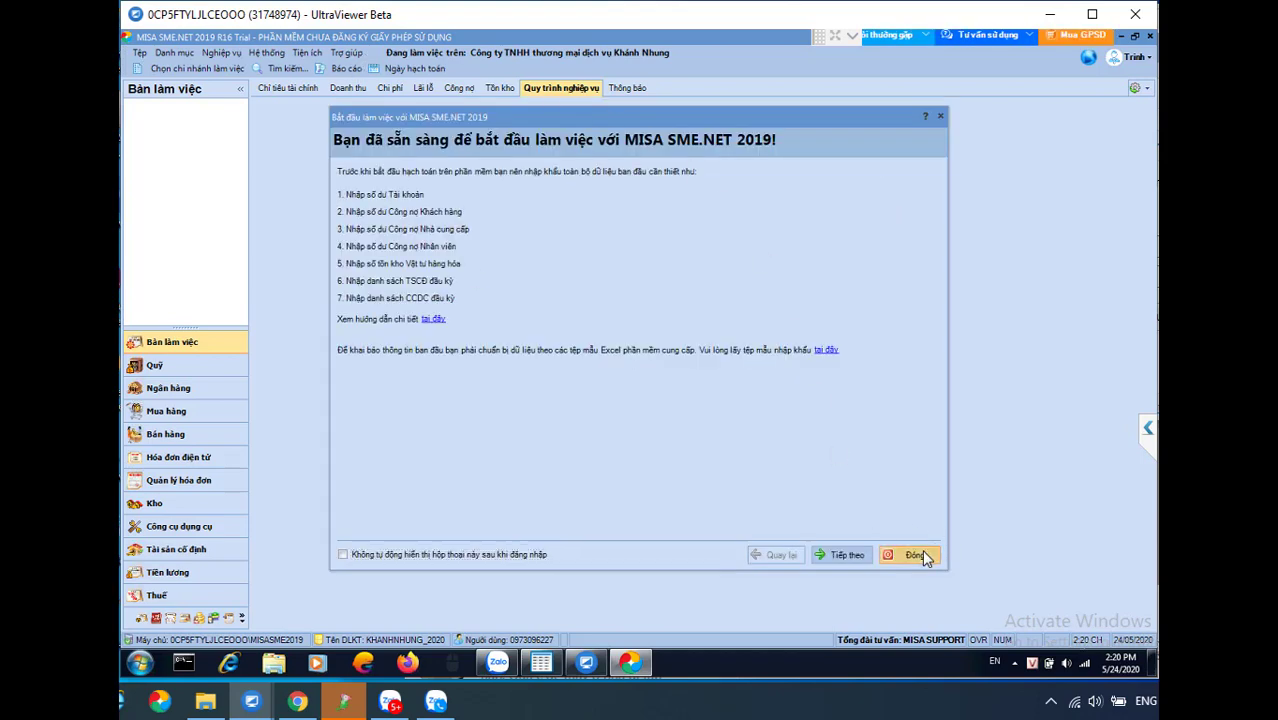
click(914, 554)
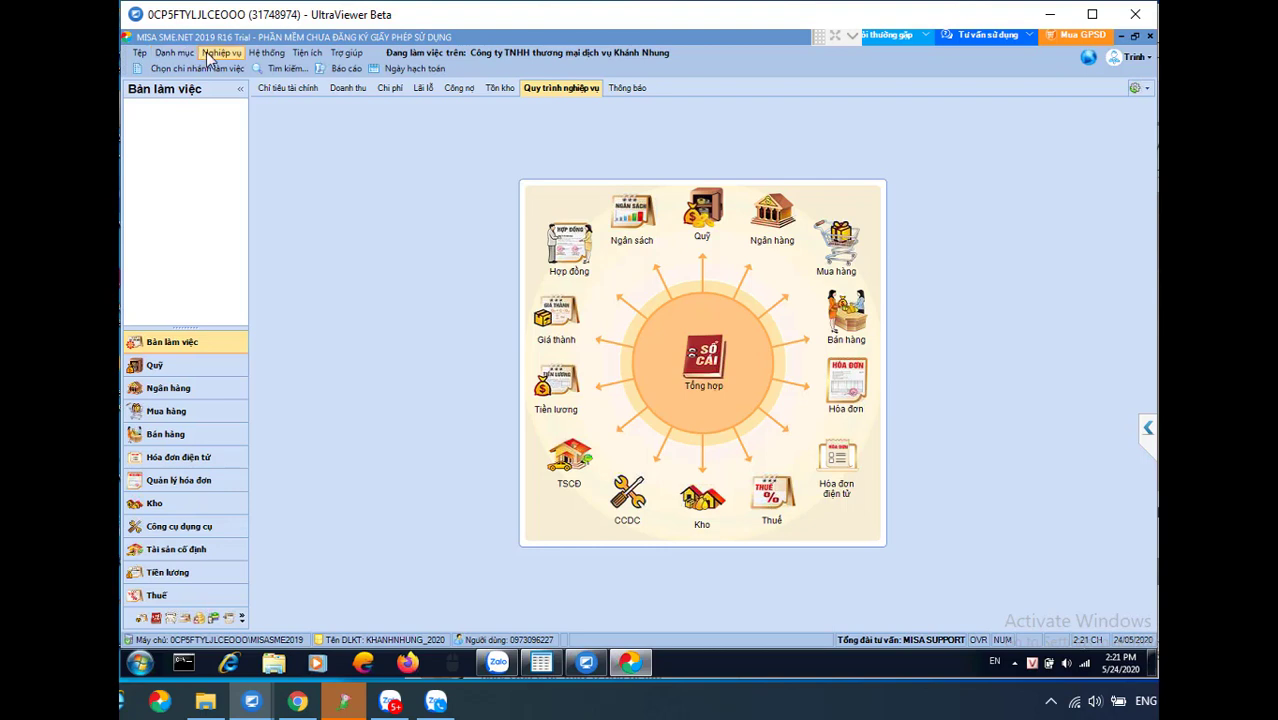
click(176, 55)
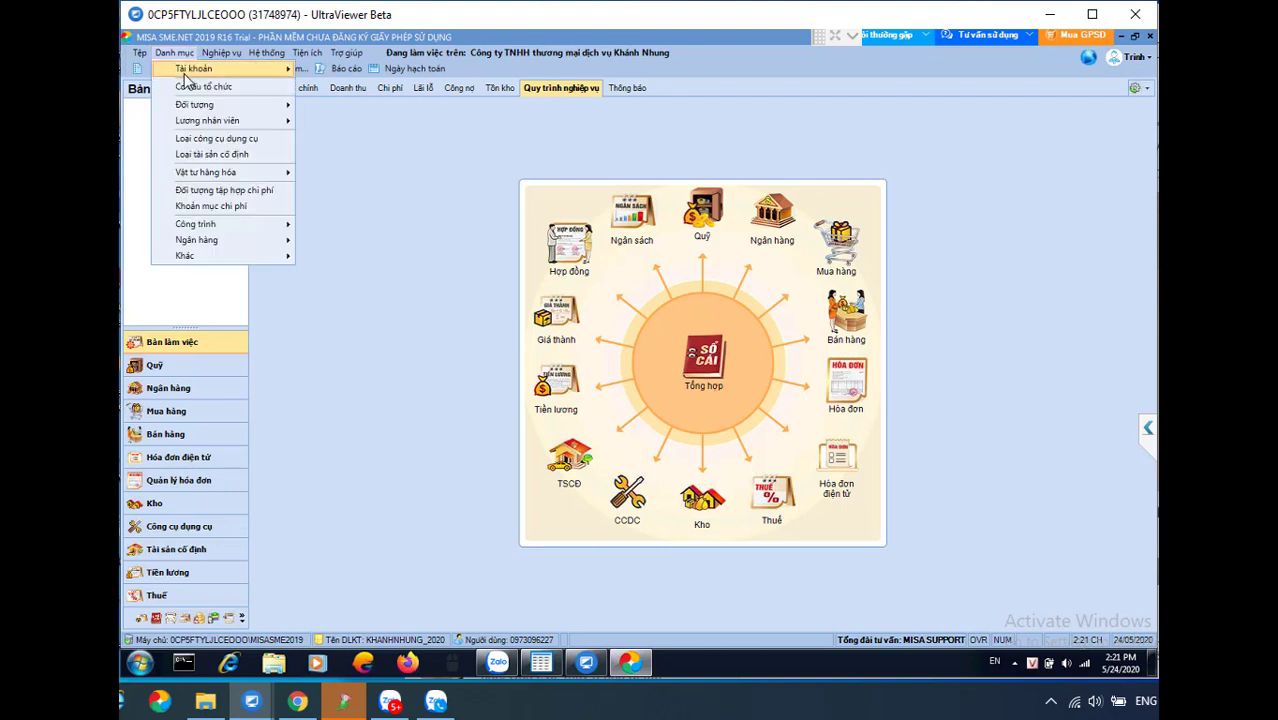
mouse_move(185, 108)
mouse_move(205, 70)
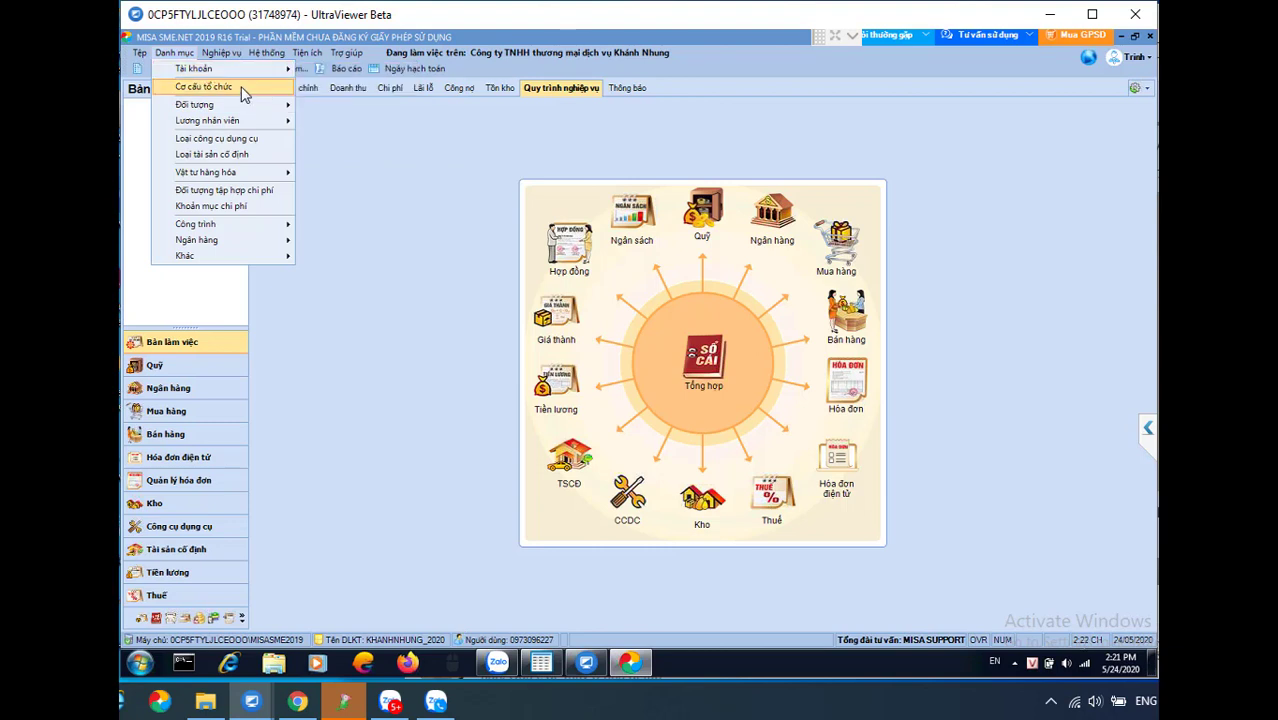
mouse_move(237, 119)
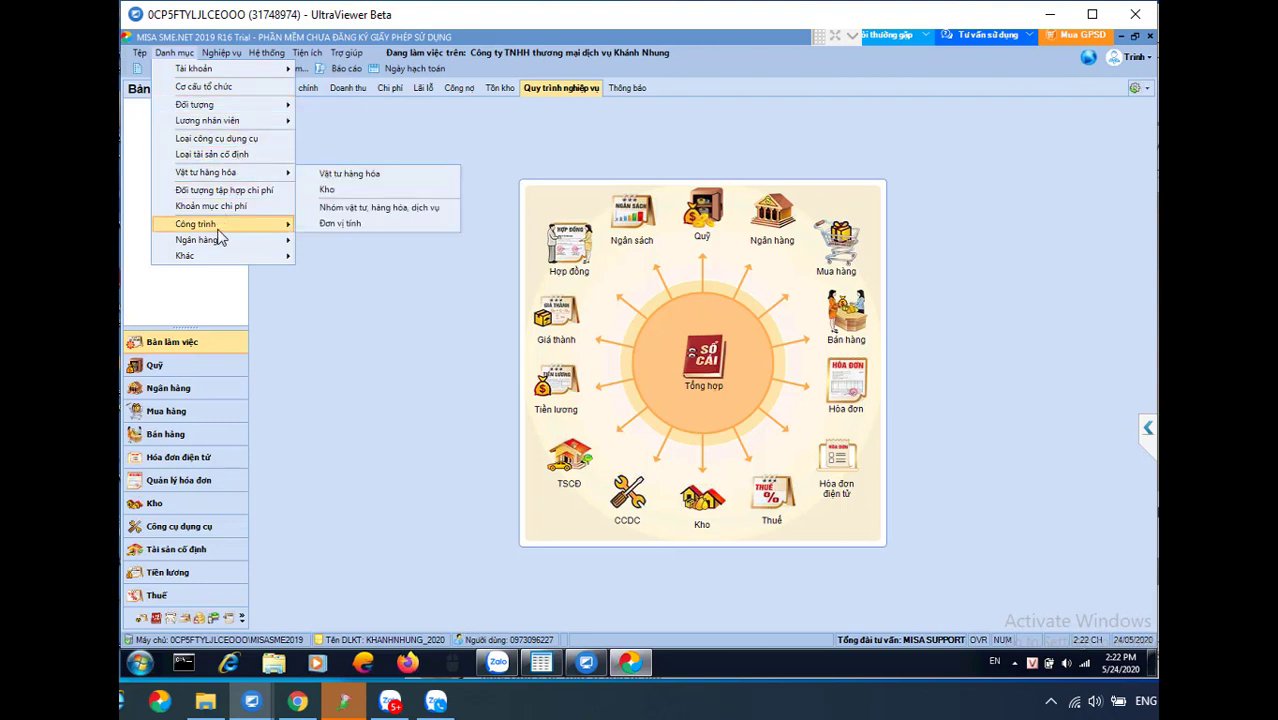
mouse_move(220, 250)
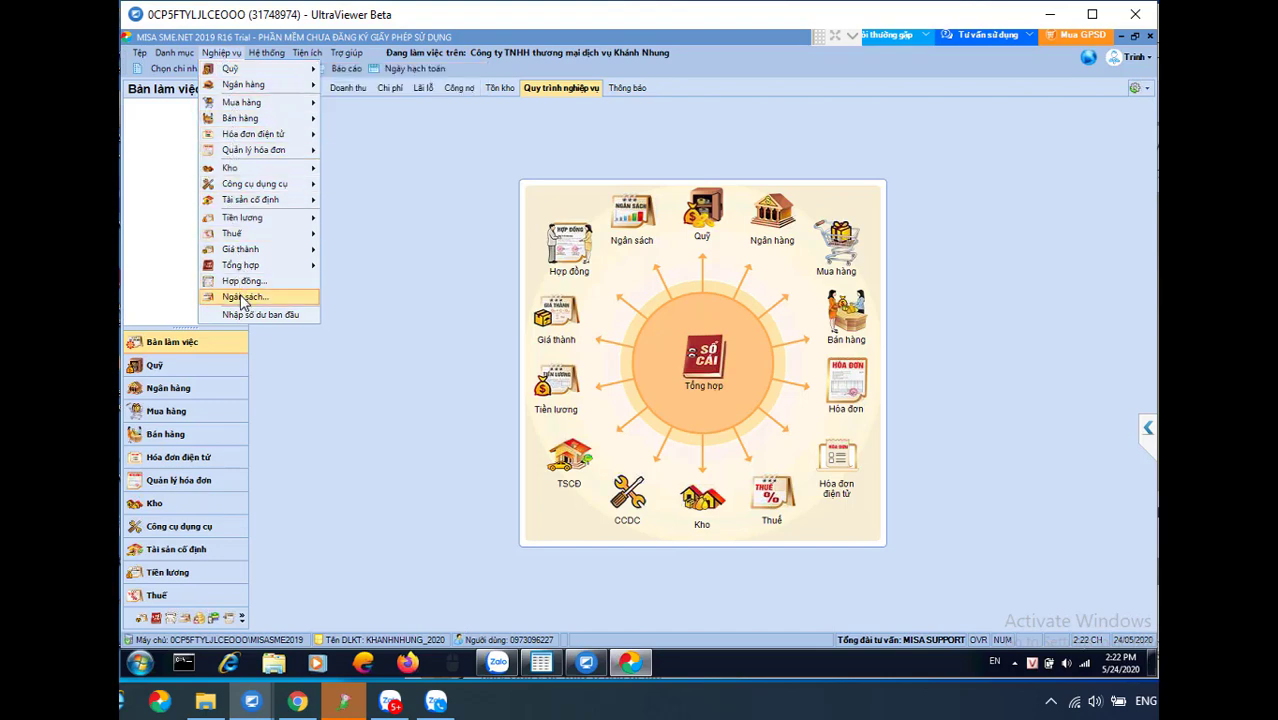
click(418, 204)
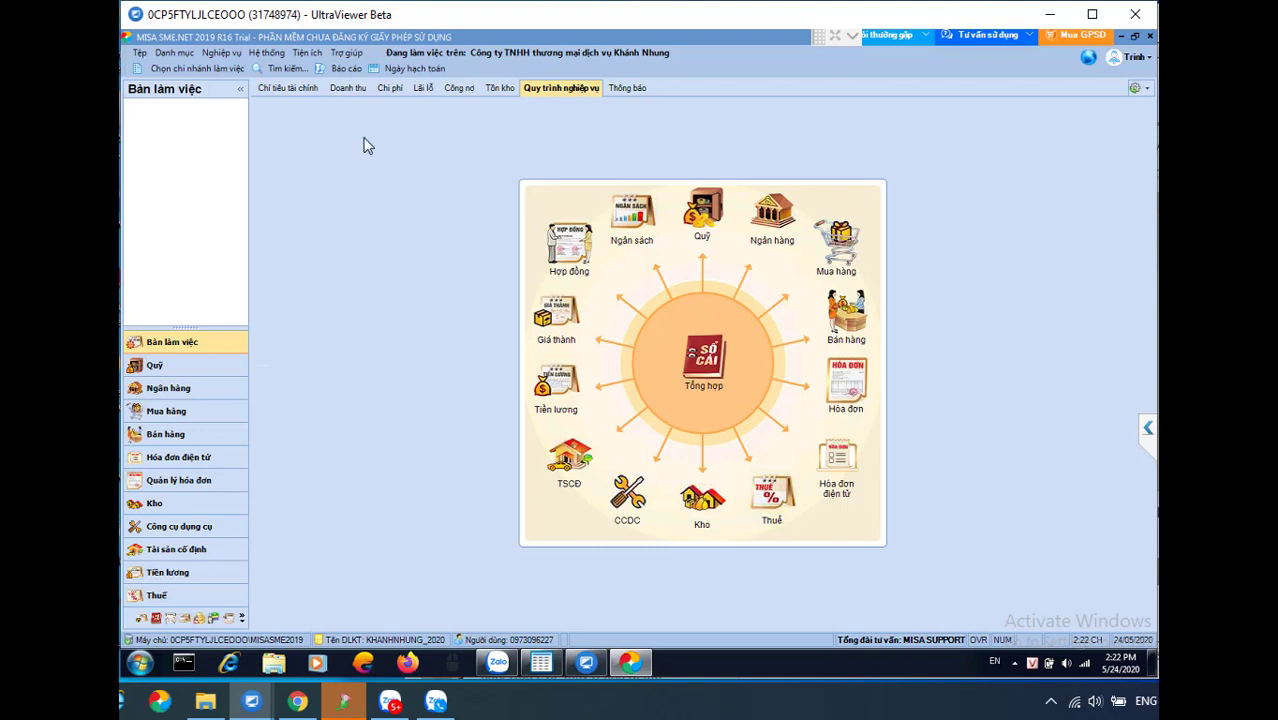
In Hệ thống > Tùy chọn, untick 'Hạn chế tài khoản khi nhập chứng từ'
click(267, 53)
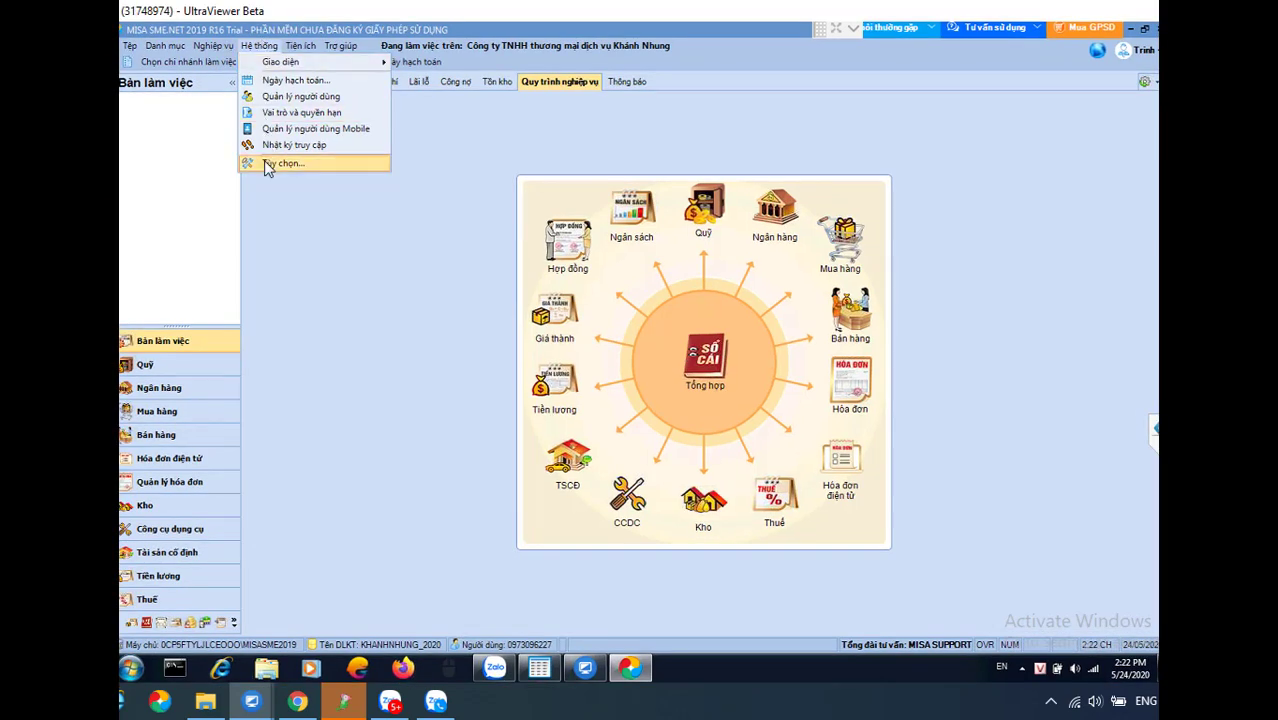
click(264, 163)
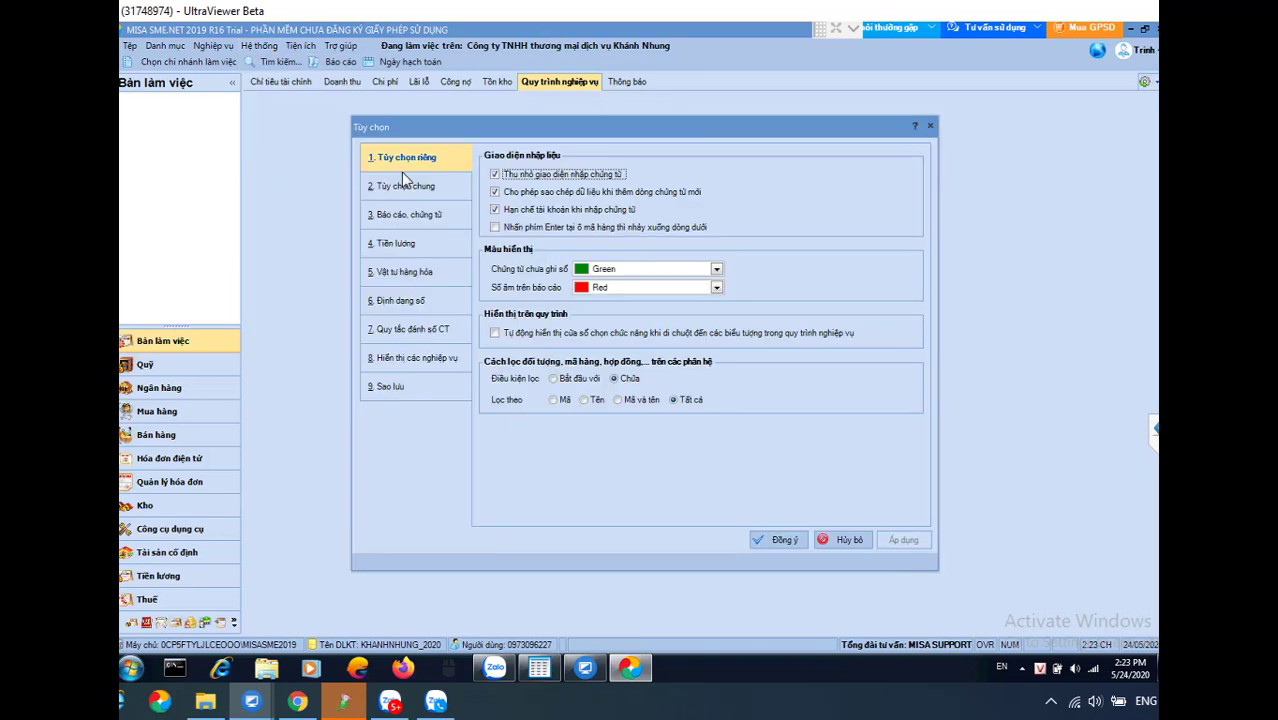
click(495, 210)
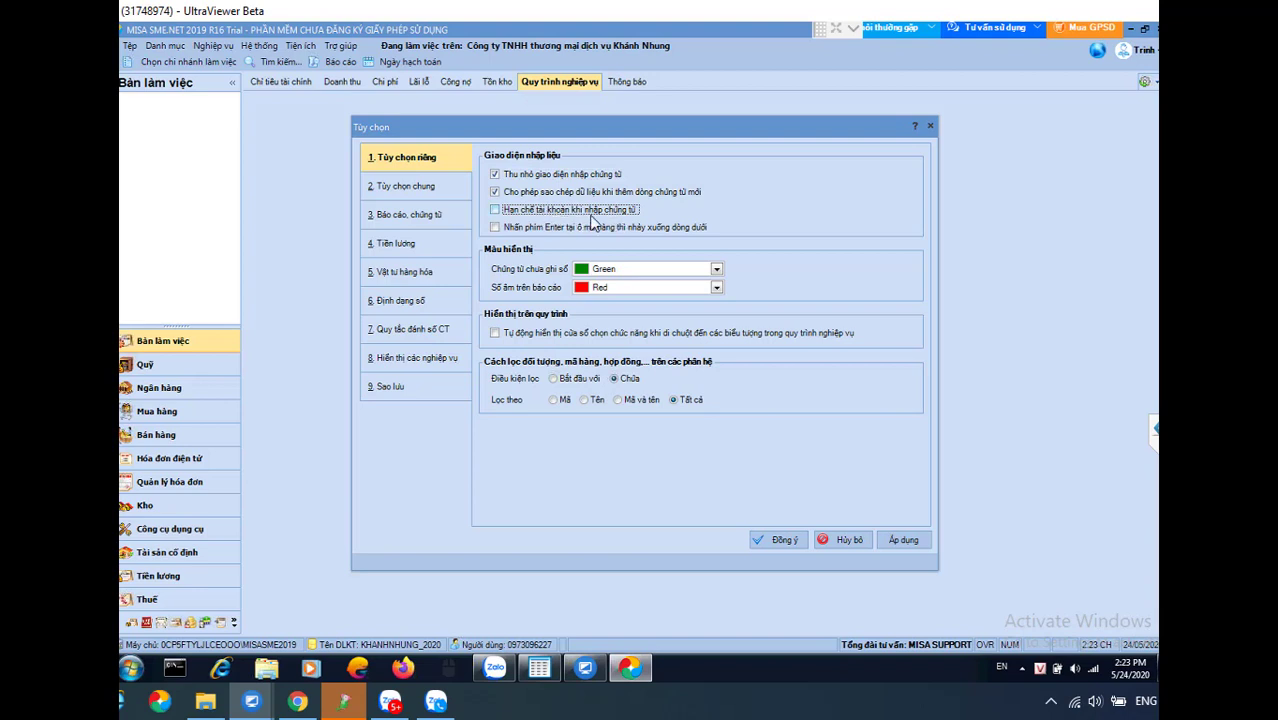
Set tool and prepaid cost allocation to 'Phân bổ từ ngày ghi tăng' under Tùy chọn chung
click(420, 187)
scroll(925, 408, down, 10)
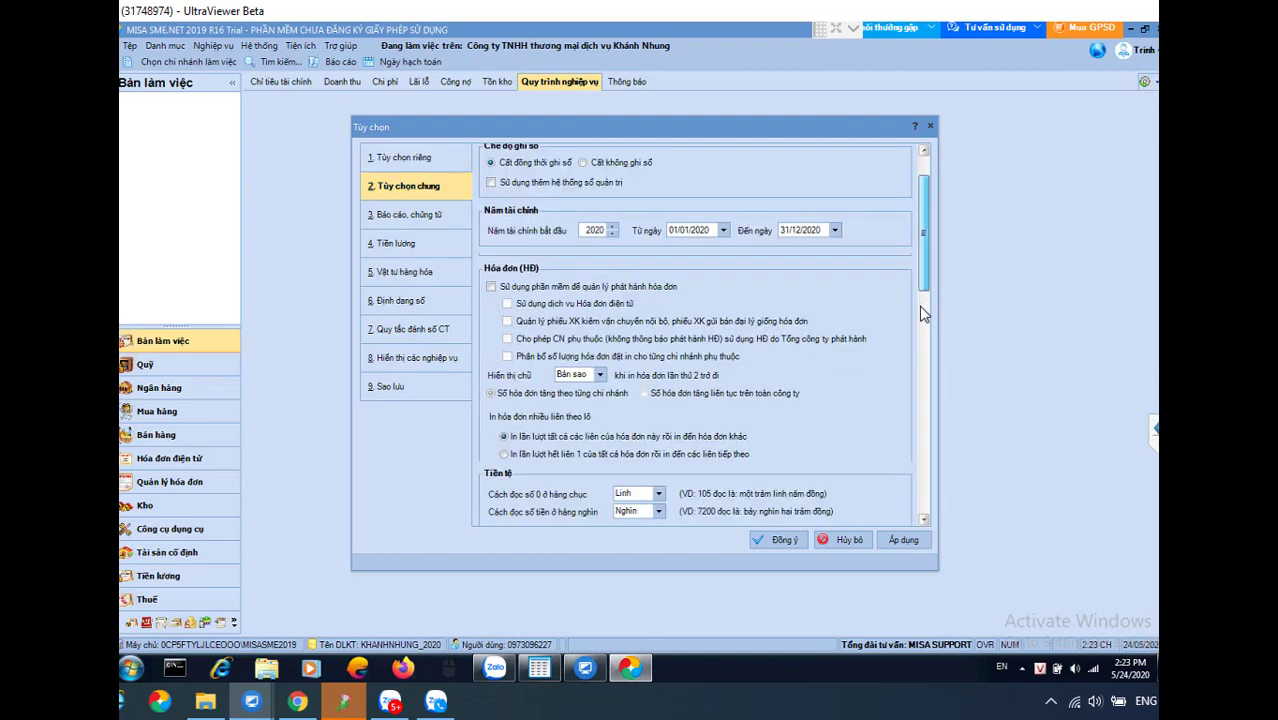
scroll(923, 407, down, 3)
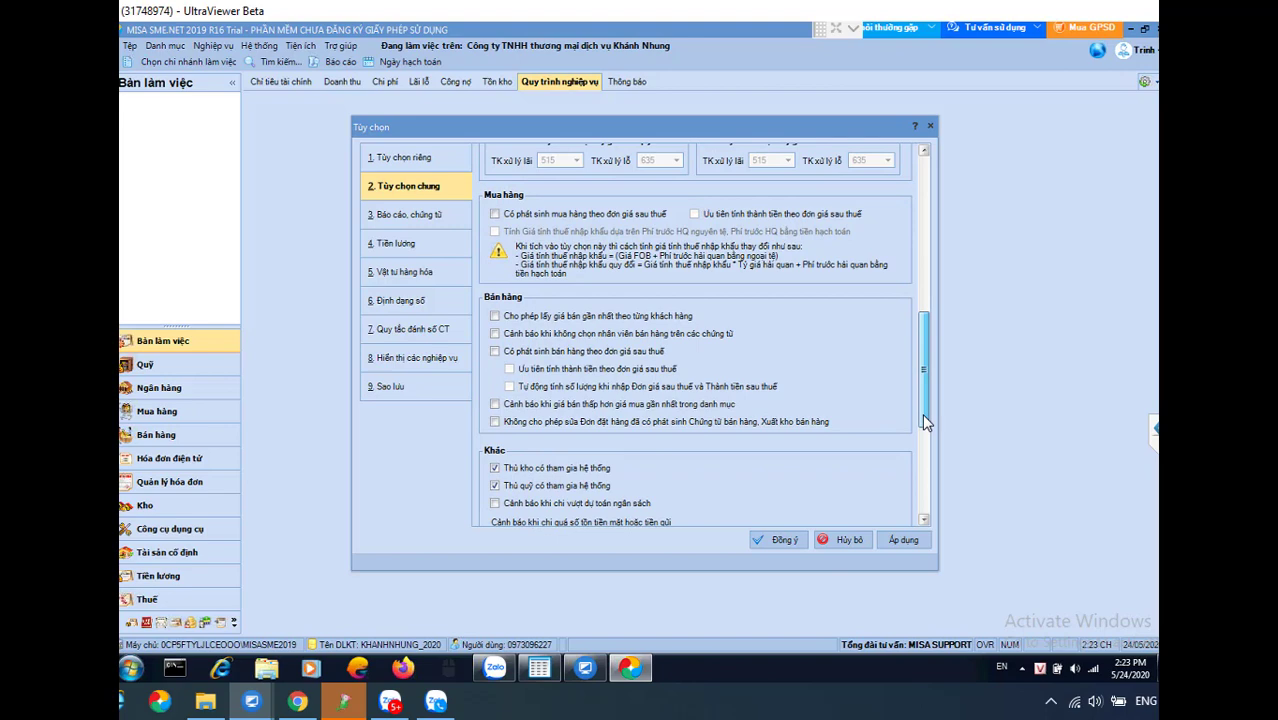
scroll(922, 413, down, 3)
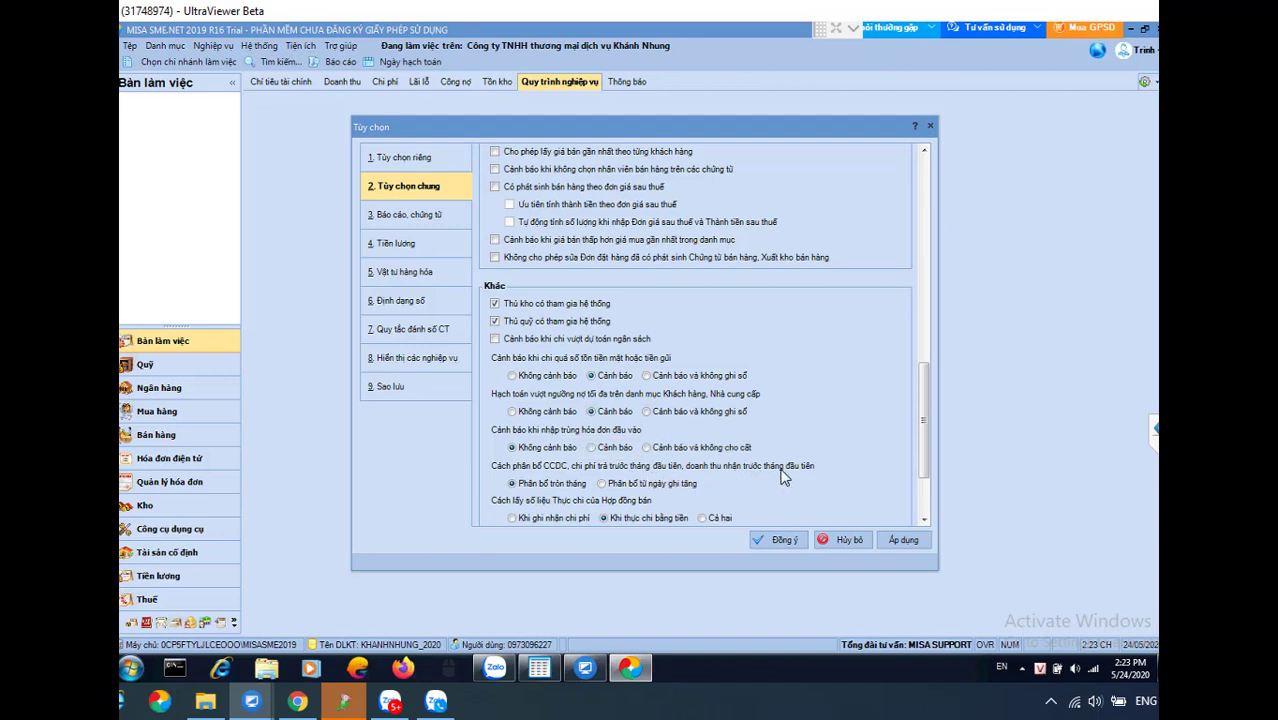
click(603, 484)
click(400, 157)
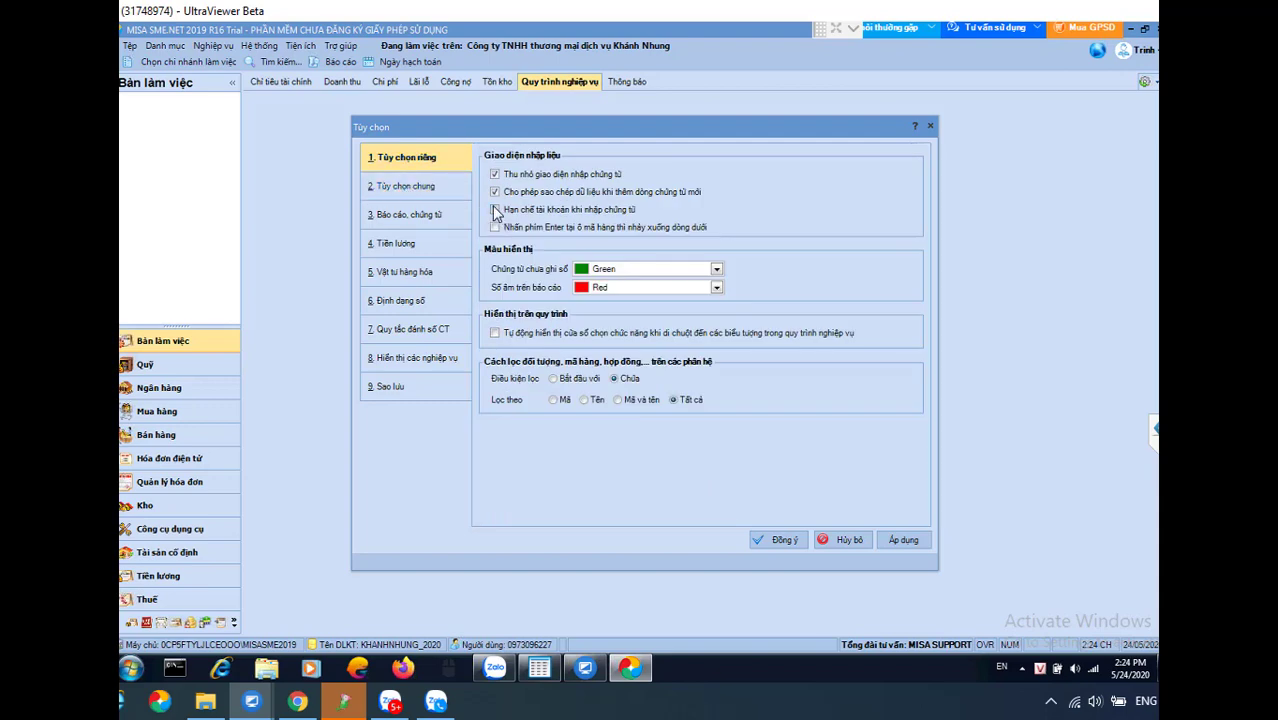
click(408, 187)
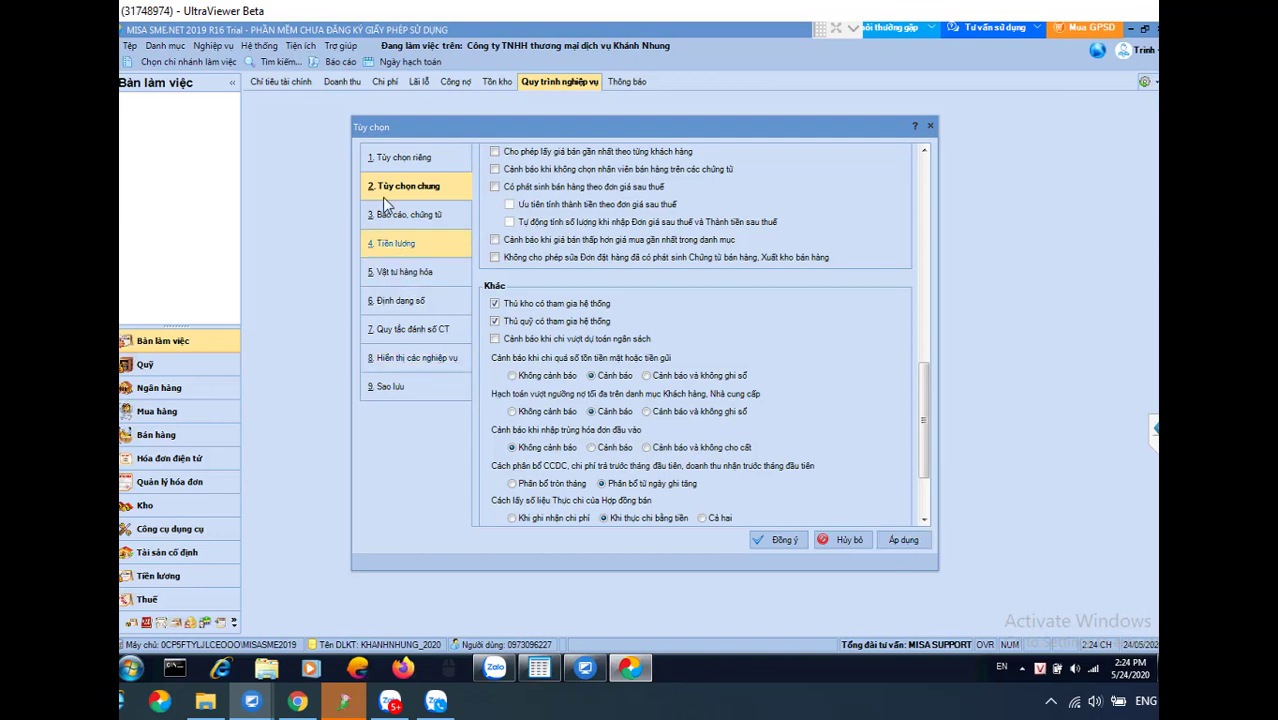
Review the default backup folder path on the 9. Sao lưu page
click(390, 386)
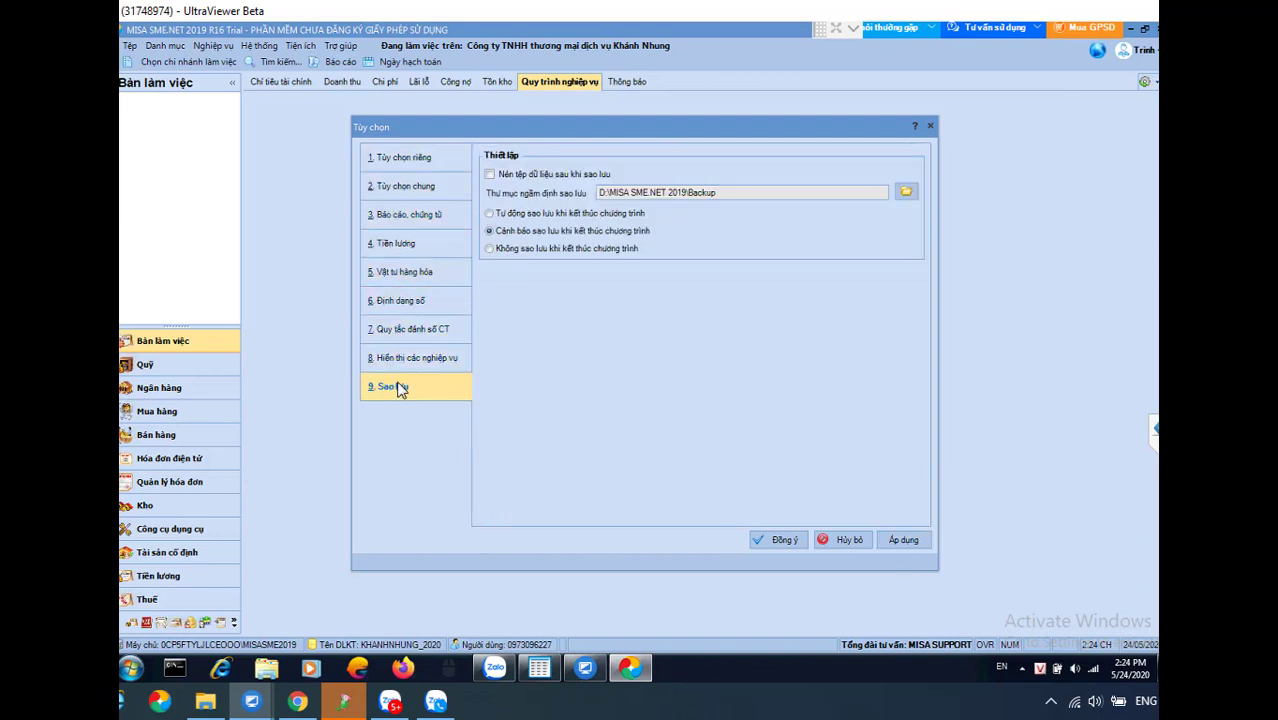
click(654, 192)
click(760, 192)
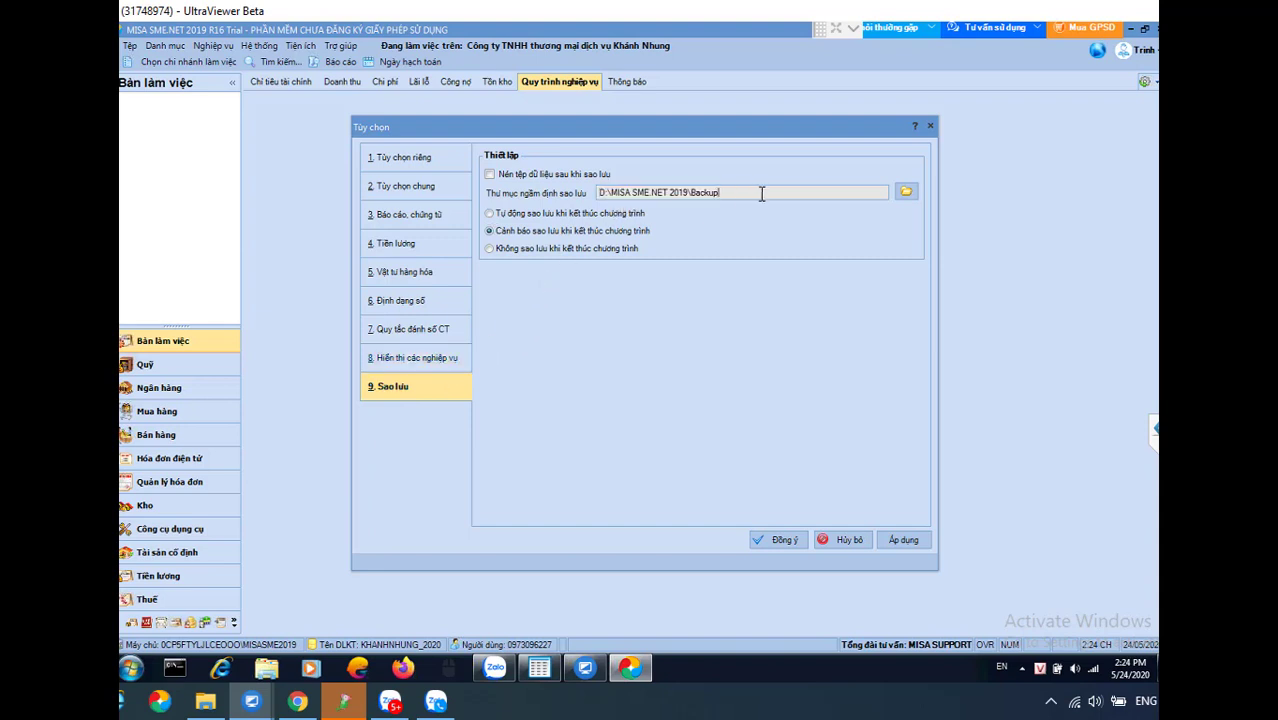
drag(739, 191, 594, 193)
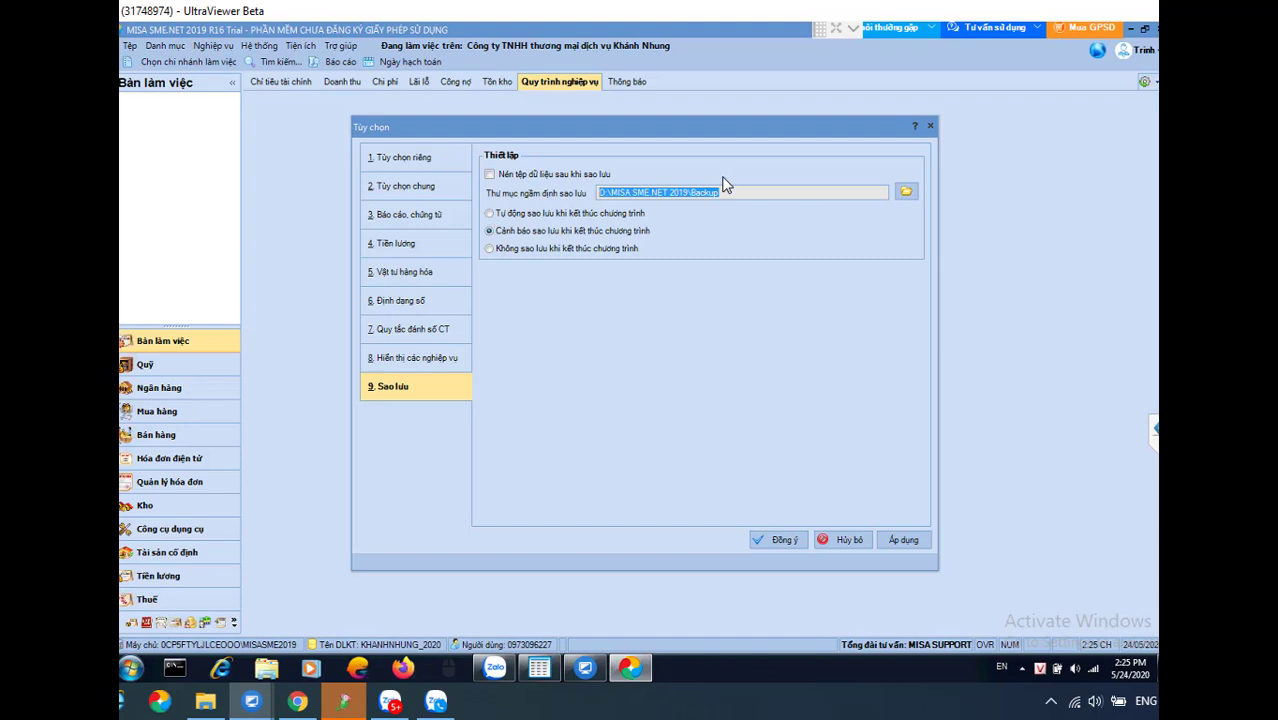
Apply the changed options, confirm Yes, and close the Tùy chọn dialog
click(905, 541)
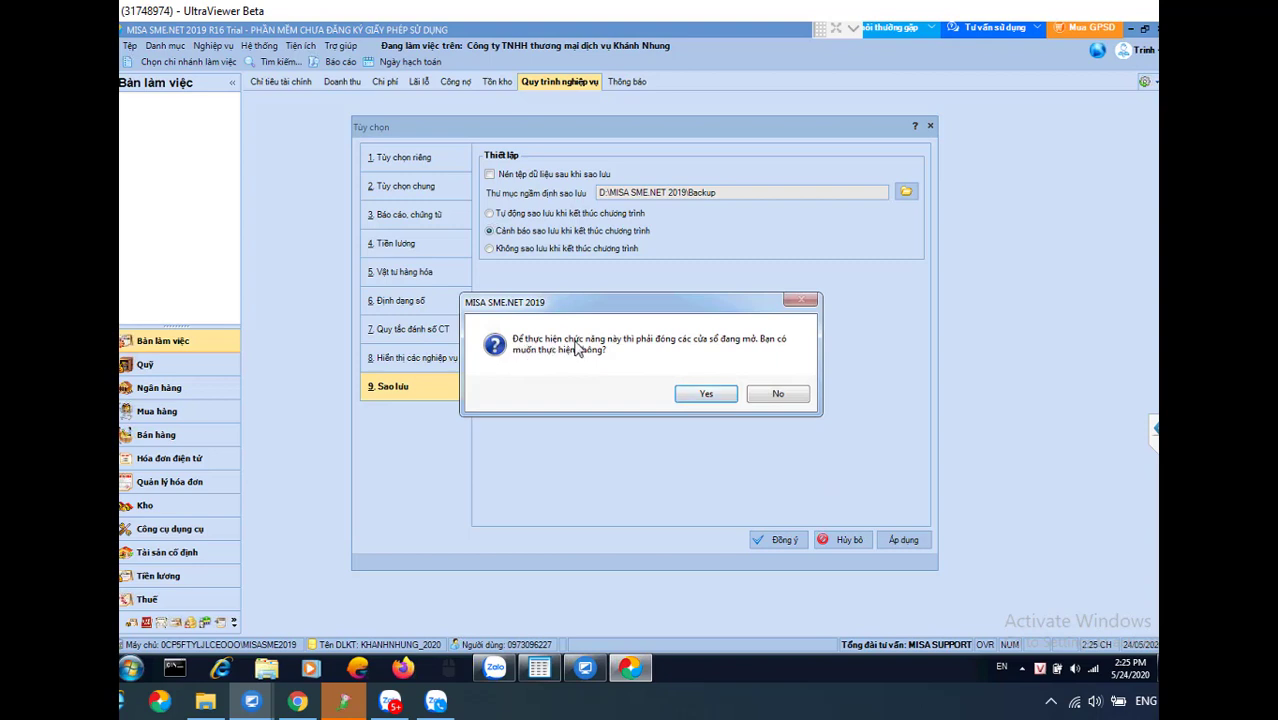
click(700, 395)
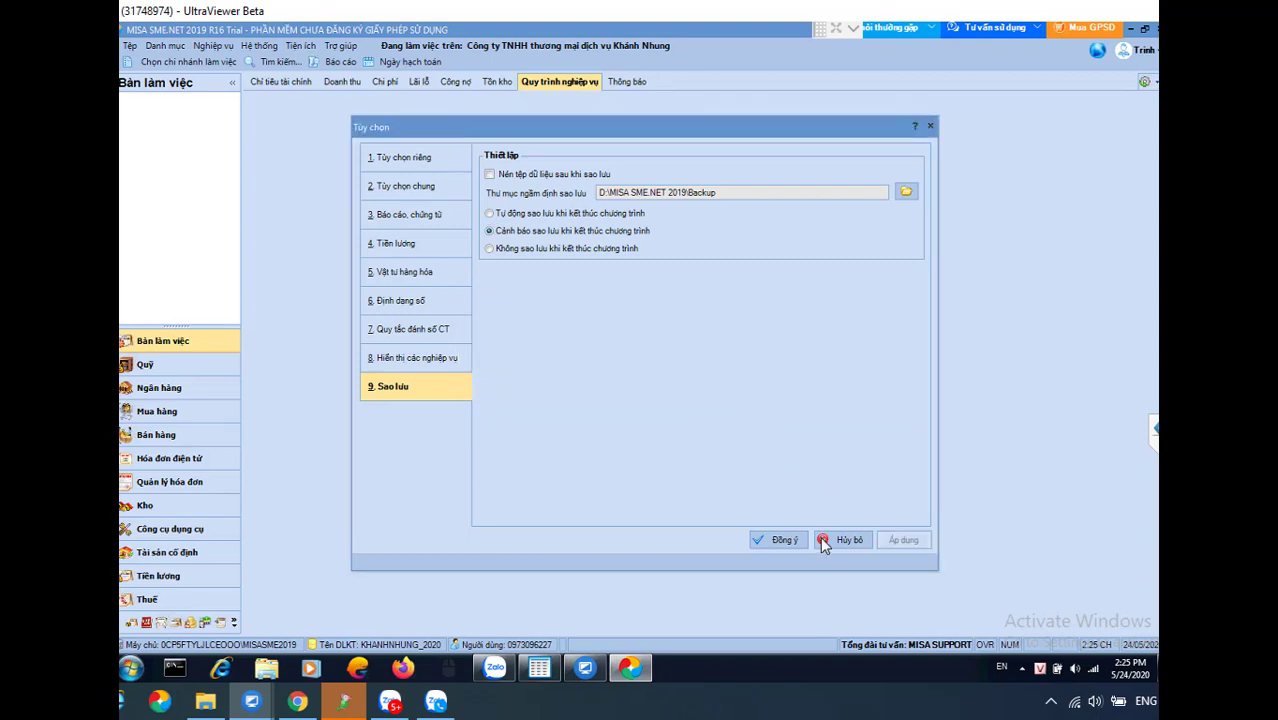
click(789, 539)
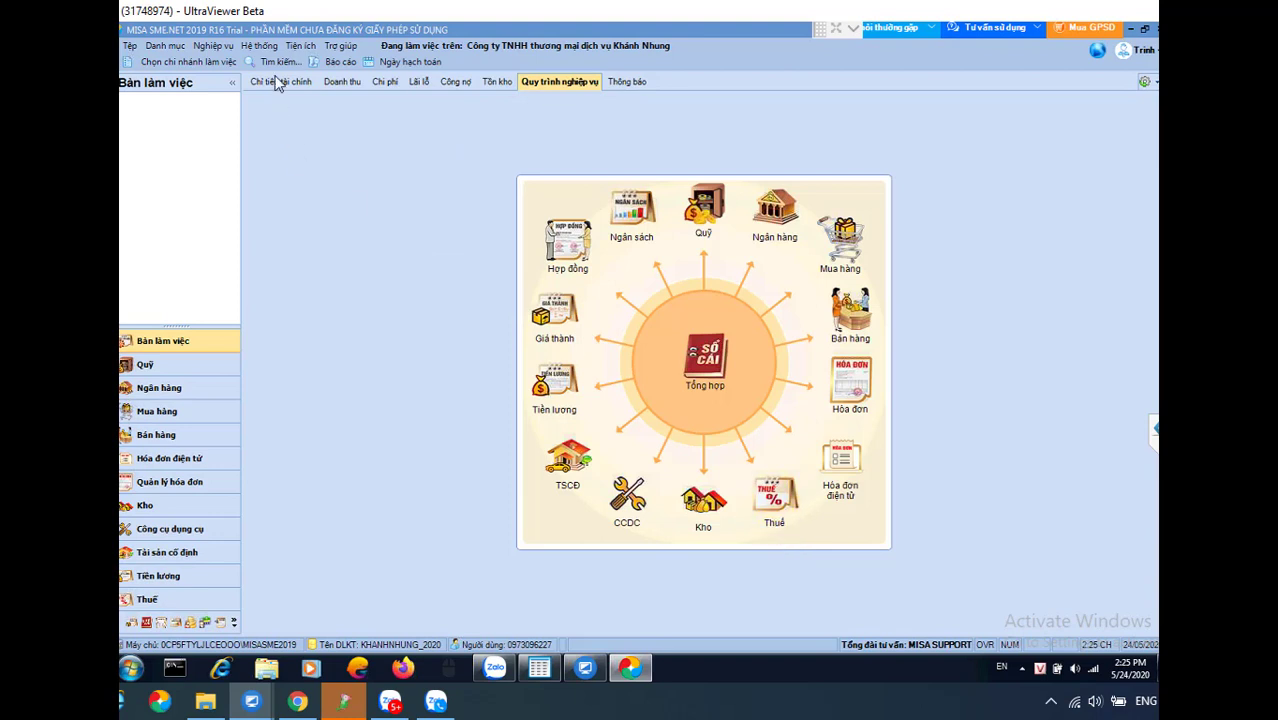
Open the Cơ cấu tổ chức list from Danh mục and dismiss the Windows colour-scheme prompt
click(259, 47)
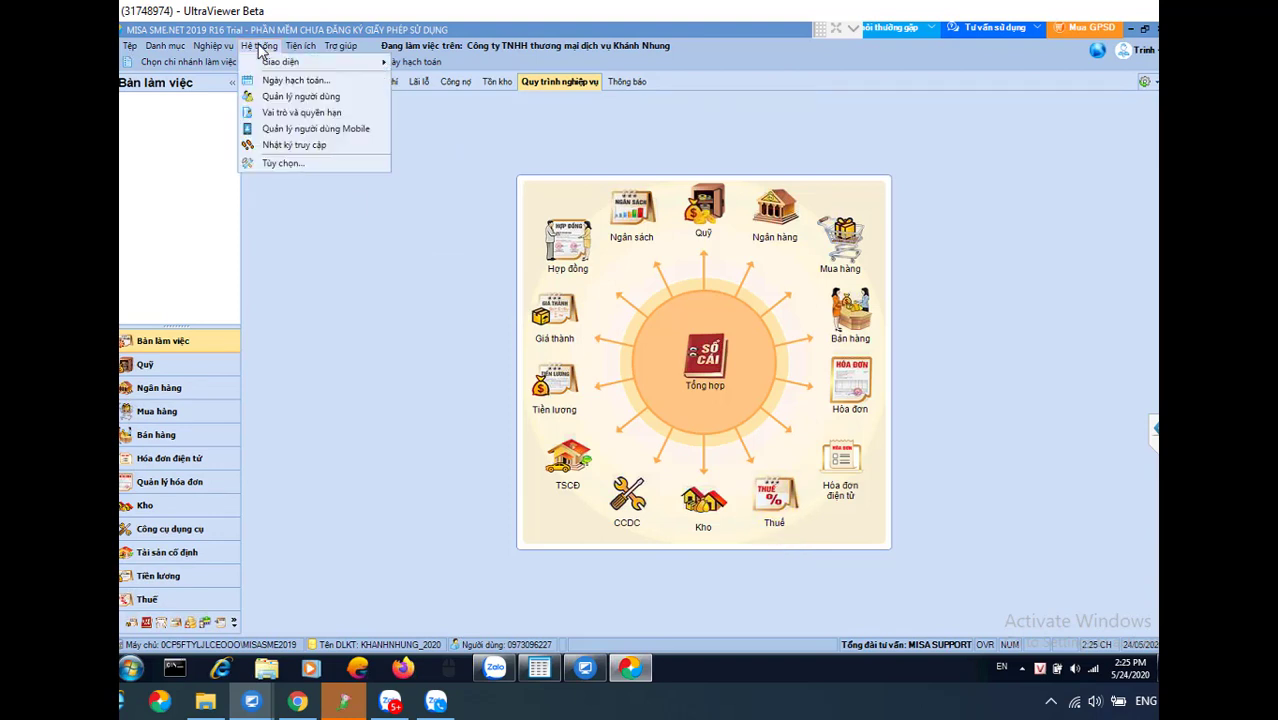
click(309, 205)
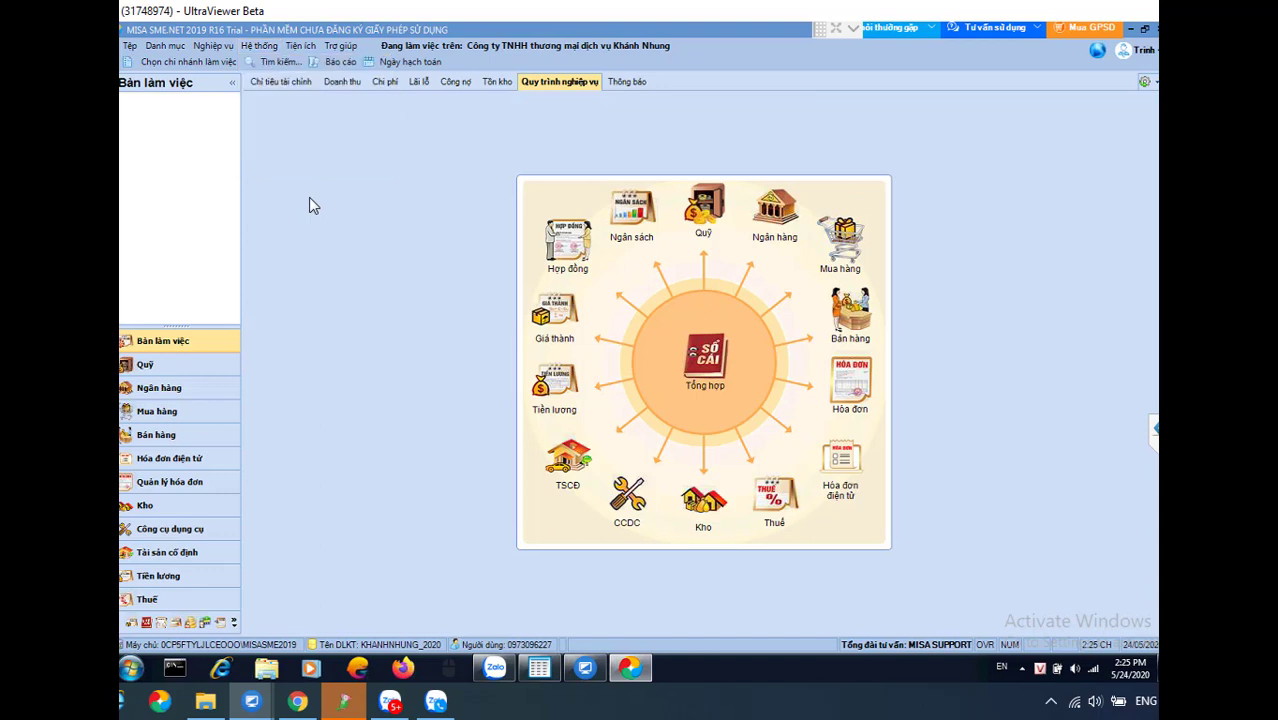
click(165, 45)
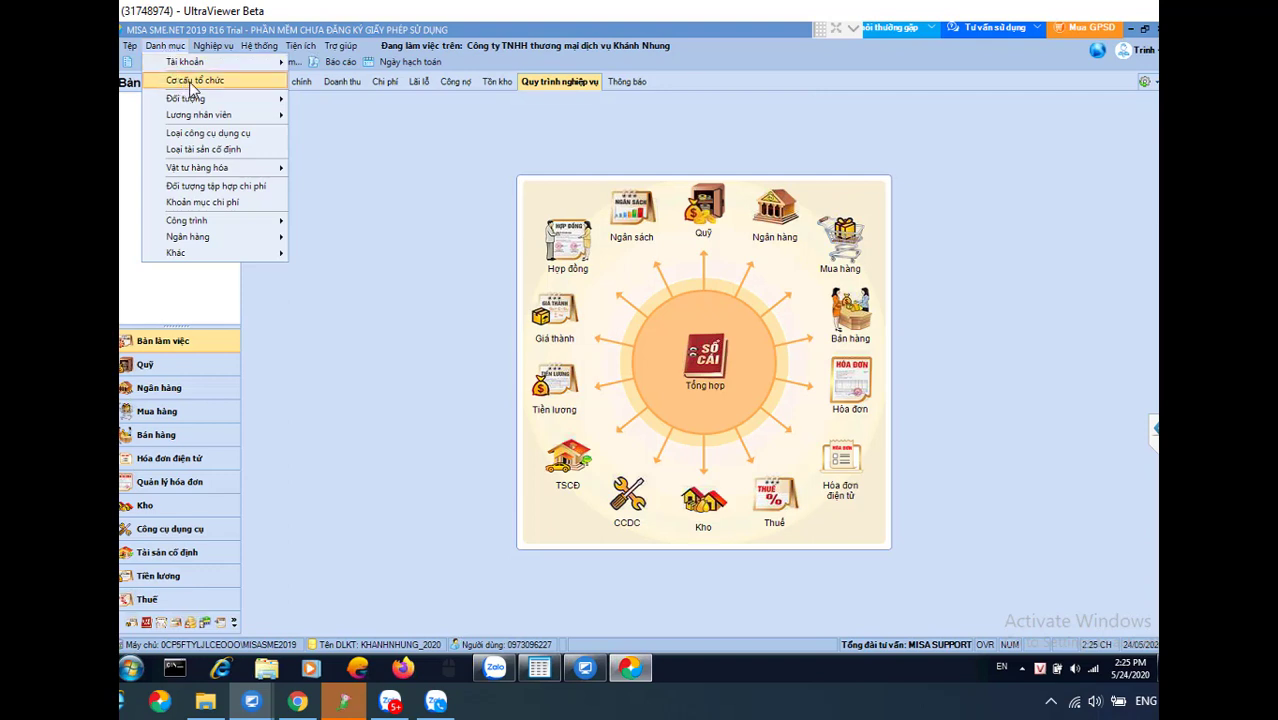
click(193, 80)
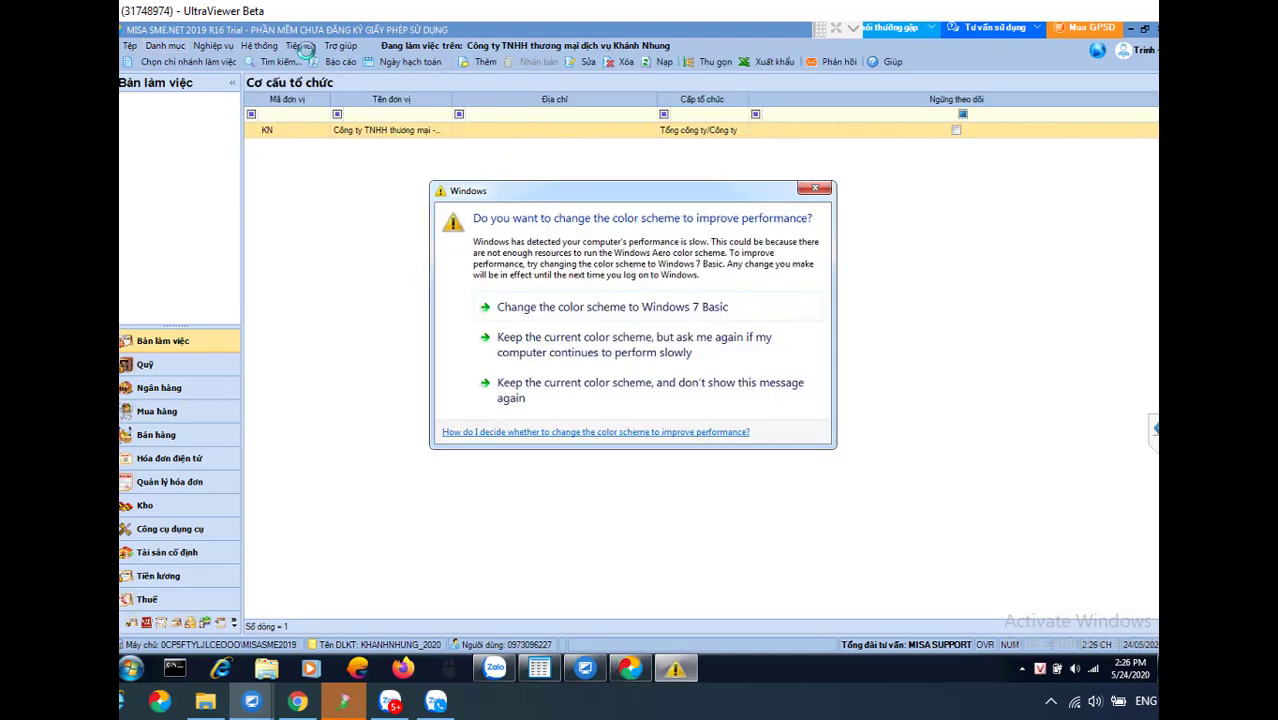
click(817, 190)
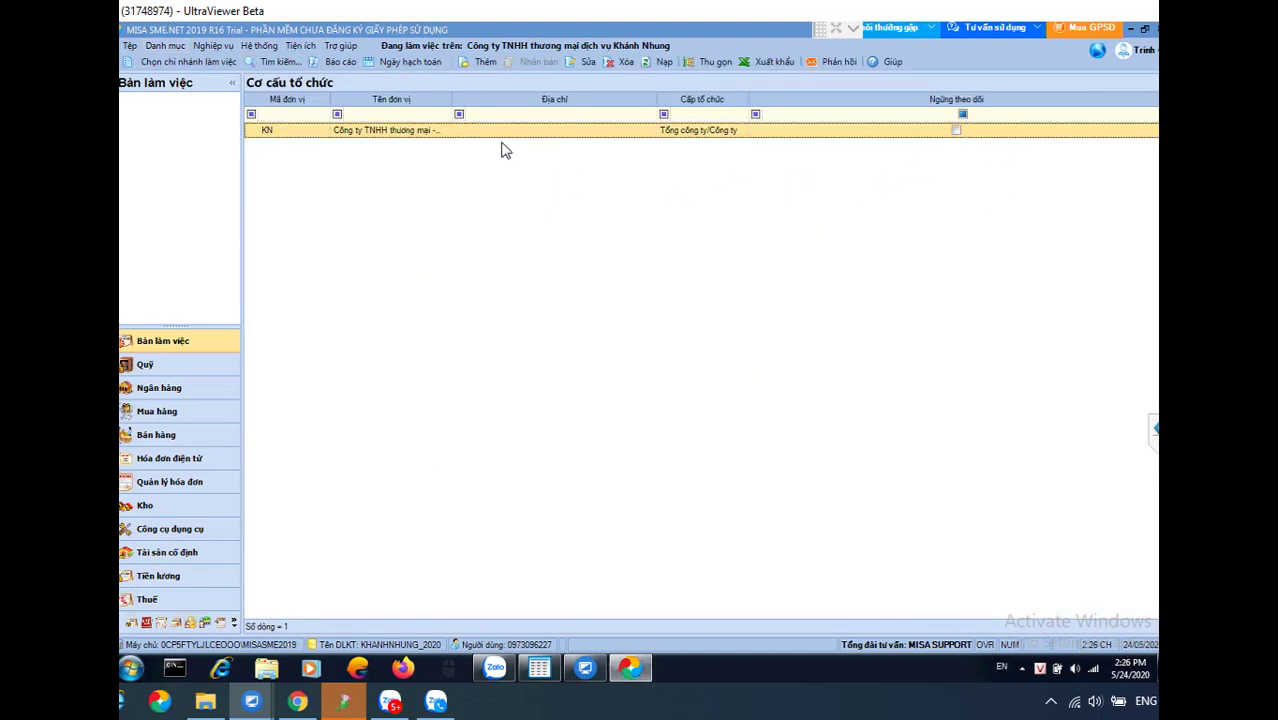
Add department BPQL named 'Bộ phận quản lý' and save it
click(489, 62)
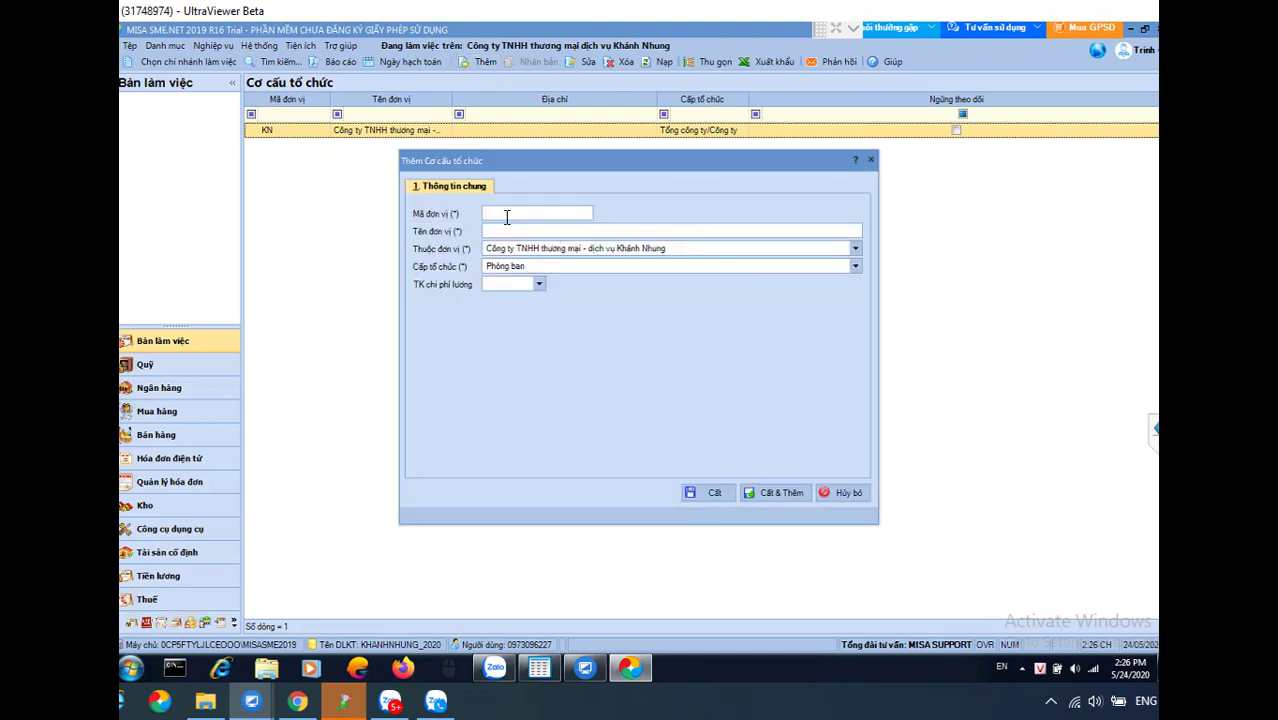
click(510, 213)
text(BPQL)
key(Tab)
text(Bộ phận quản lý)
click(708, 494)
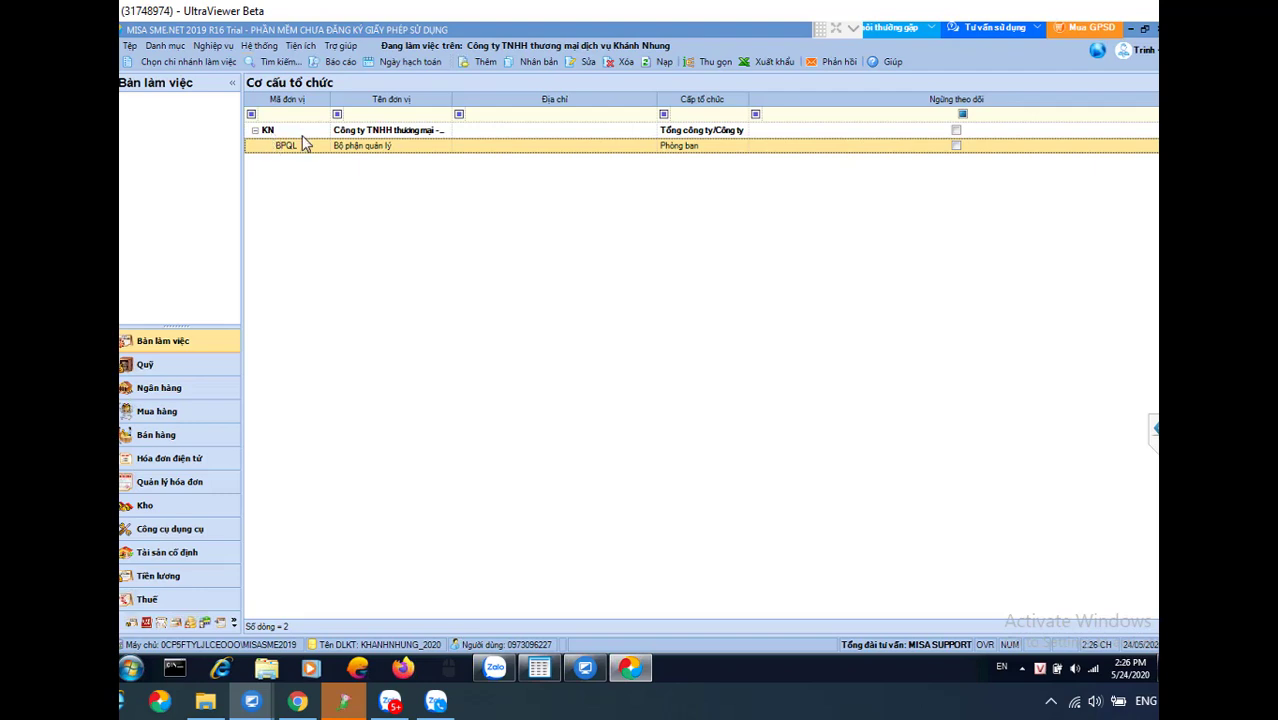
click(340, 146)
Add department BPTHICONGSON named 'Thi công sơn' under the company and save it
click(307, 133)
click(481, 62)
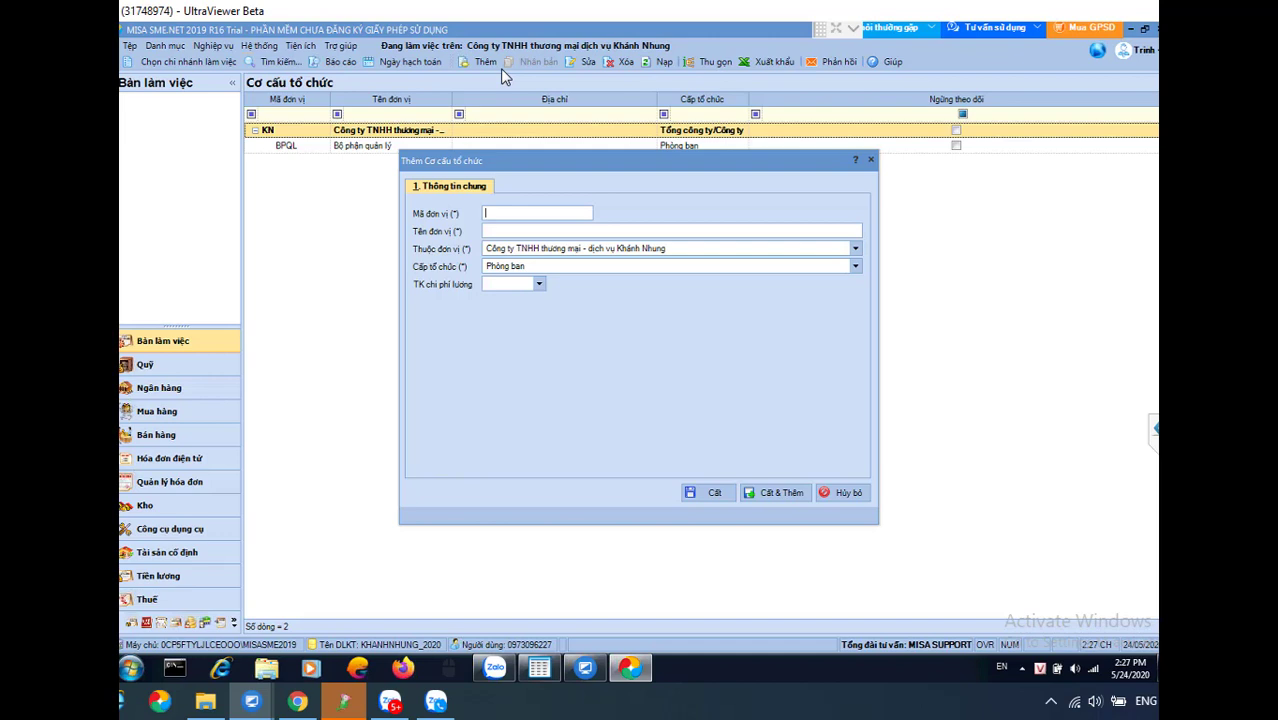
text(P)
key(BackSpace)
text(BPTHICONGSON)
key(Tab)
text(Thi co)
text(ong sown)
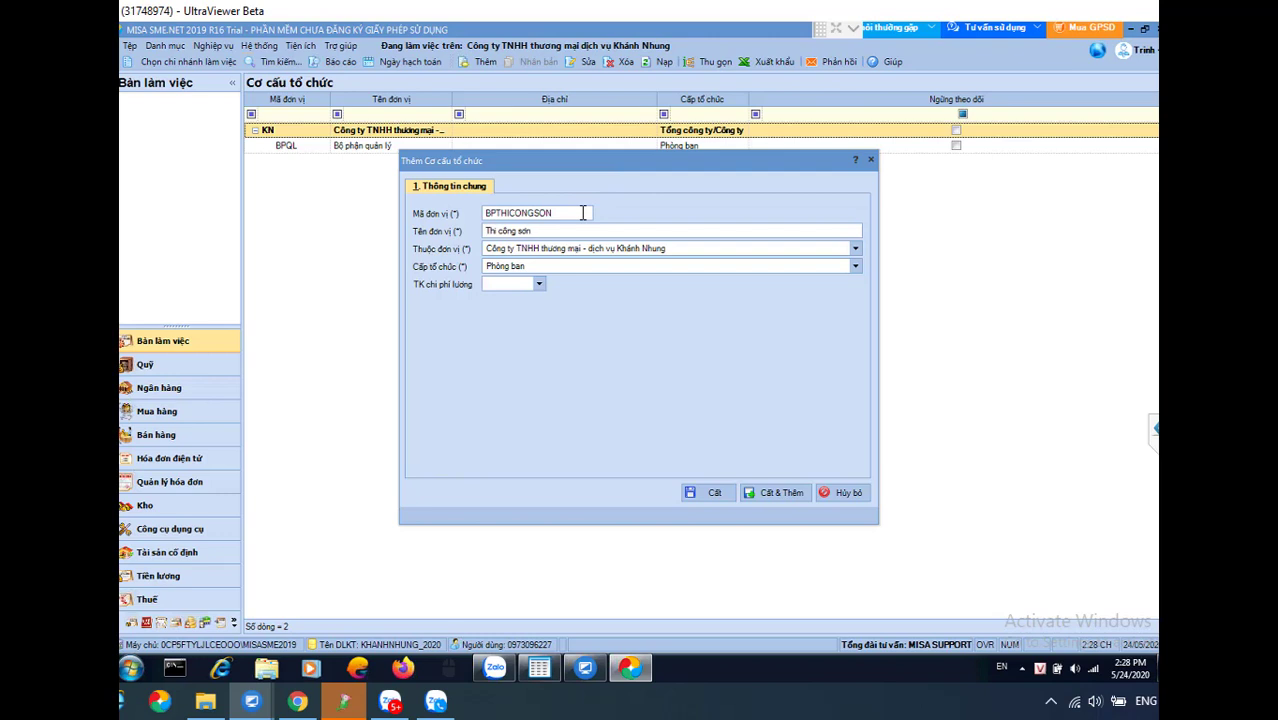
click(709, 493)
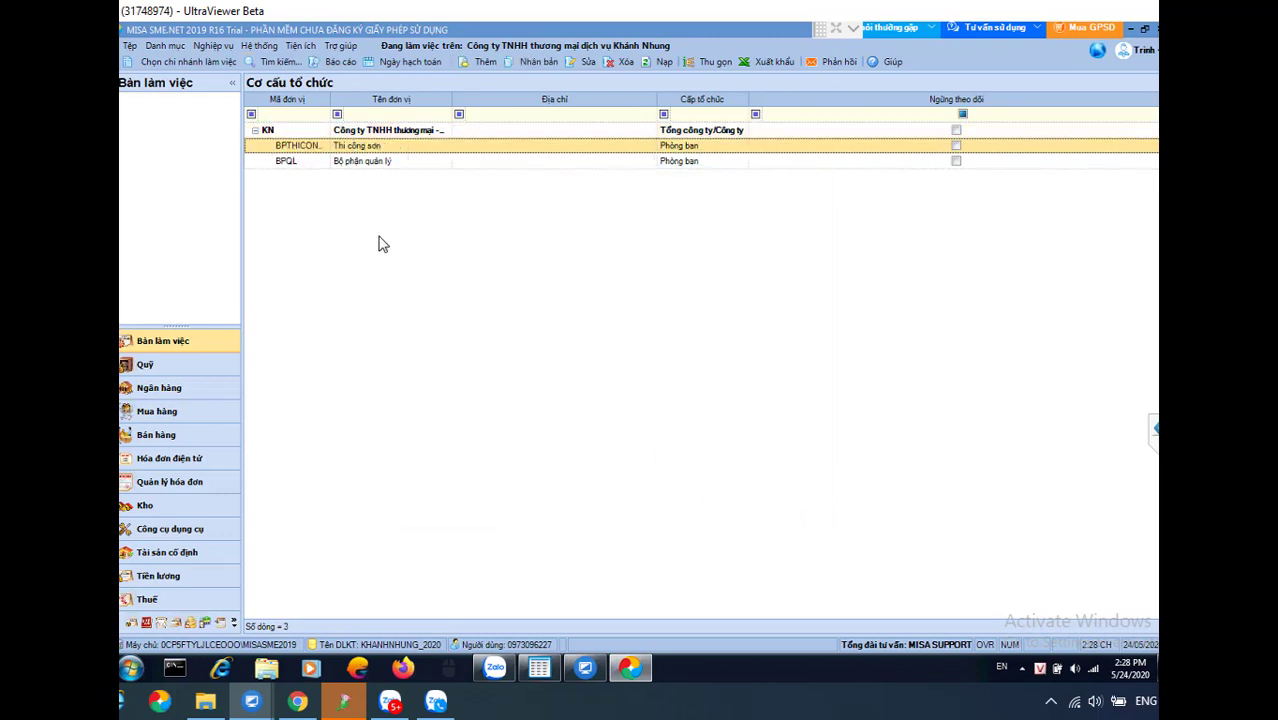
Add department BPBH named 'Bộ phận bán hàng' under the company and save it
click(281, 133)
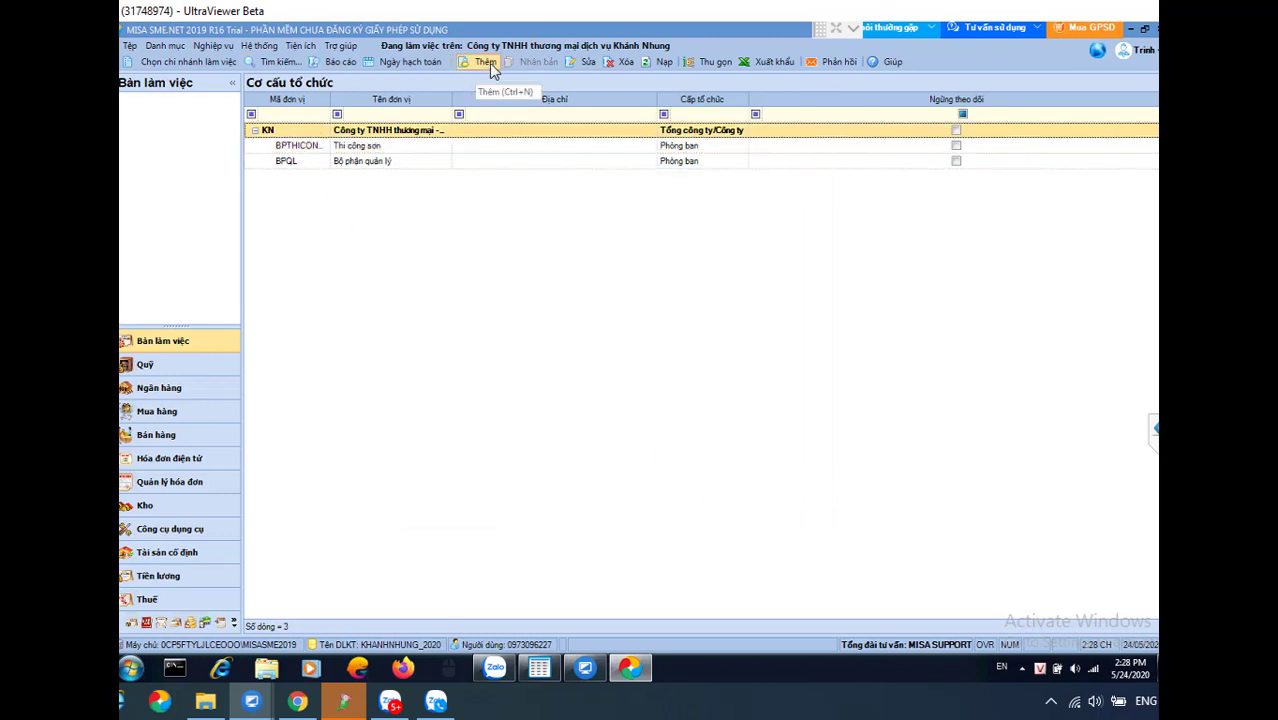
click(485, 62)
text(BPBH)
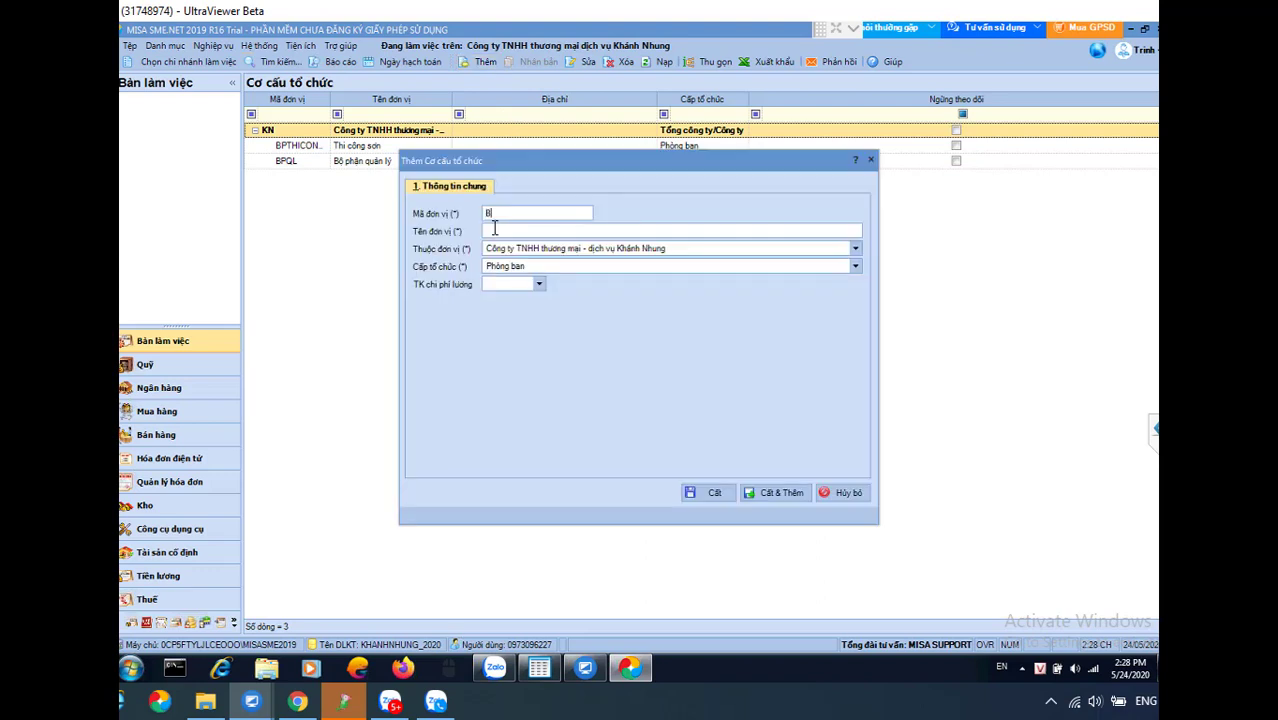
click(494, 229)
text(Bộ phận bán h)
text(àng)
click(714, 492)
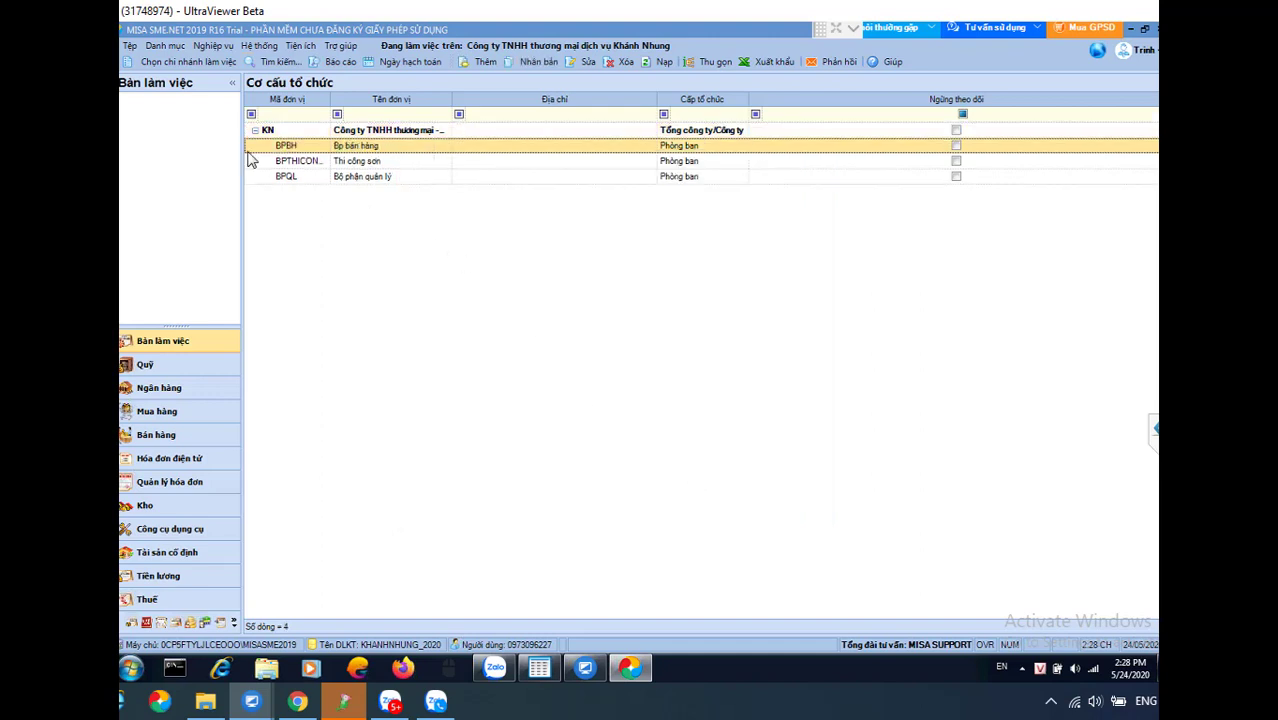
Review the BPBH, Thi công sơn and BPQL department rows in the structure list
click(368, 157)
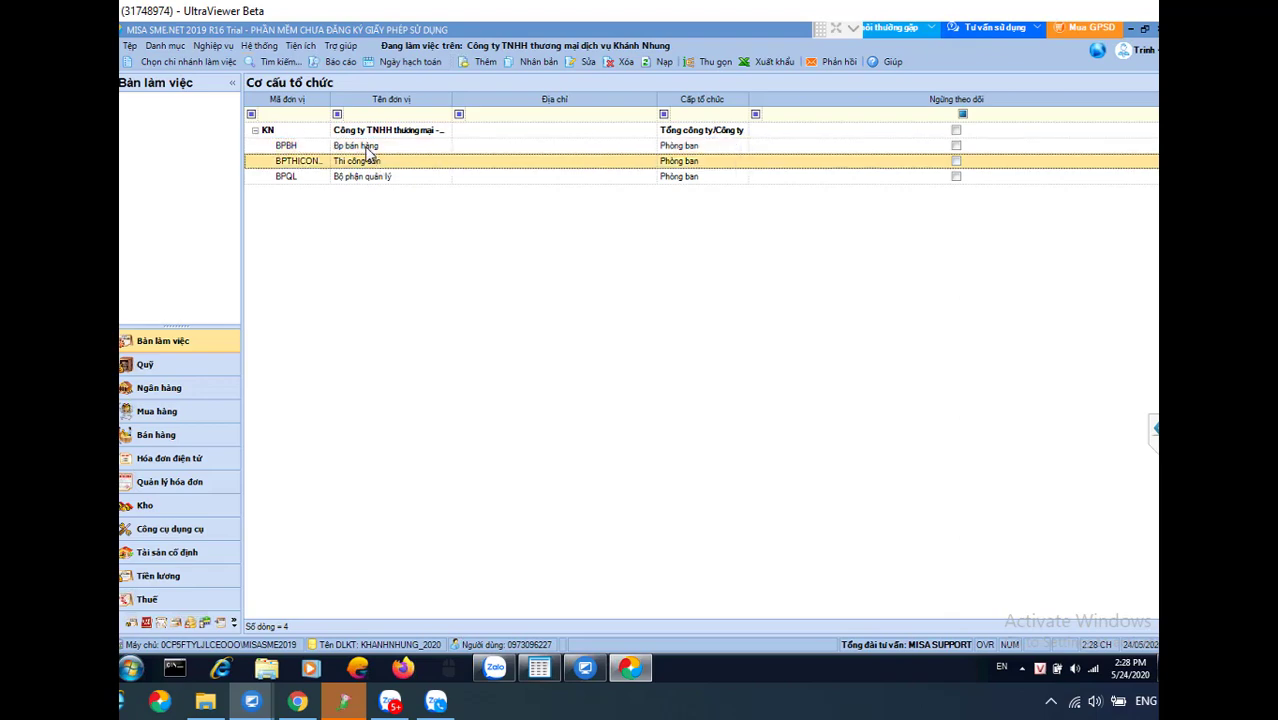
click(368, 149)
click(362, 164)
click(354, 180)
click(358, 148)
click(354, 179)
click(356, 161)
click(385, 148)
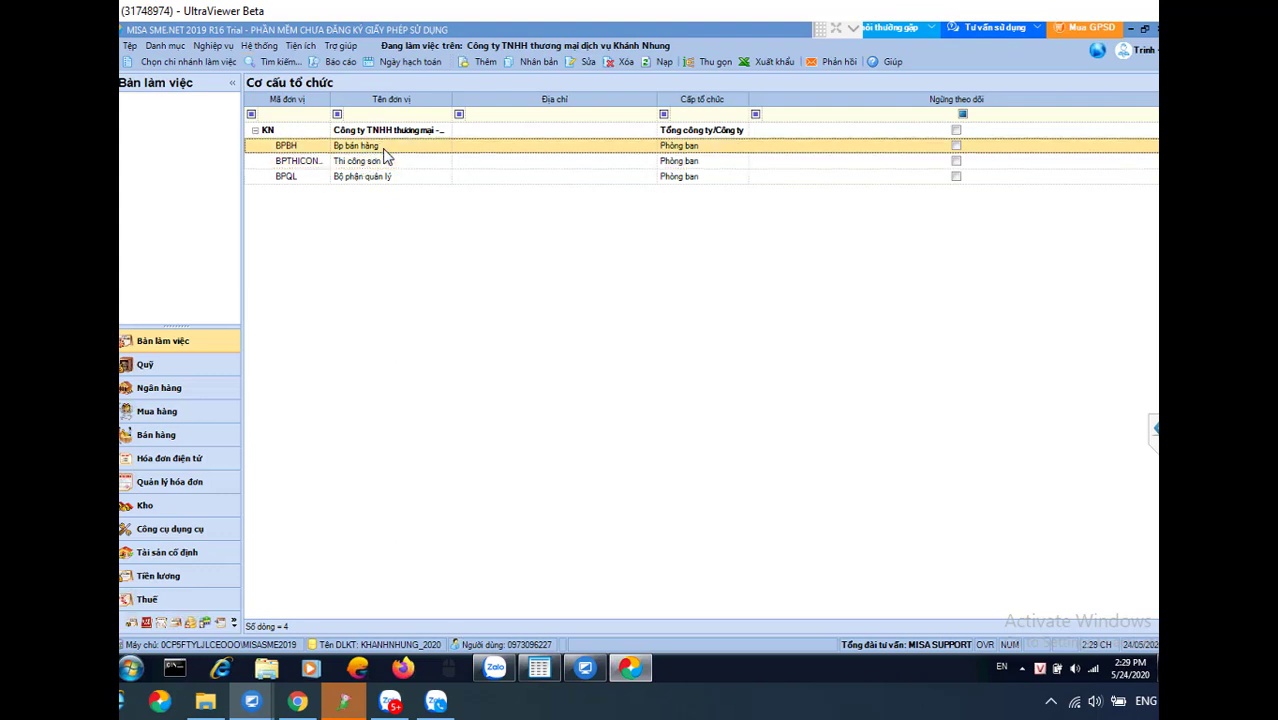
click(380, 162)
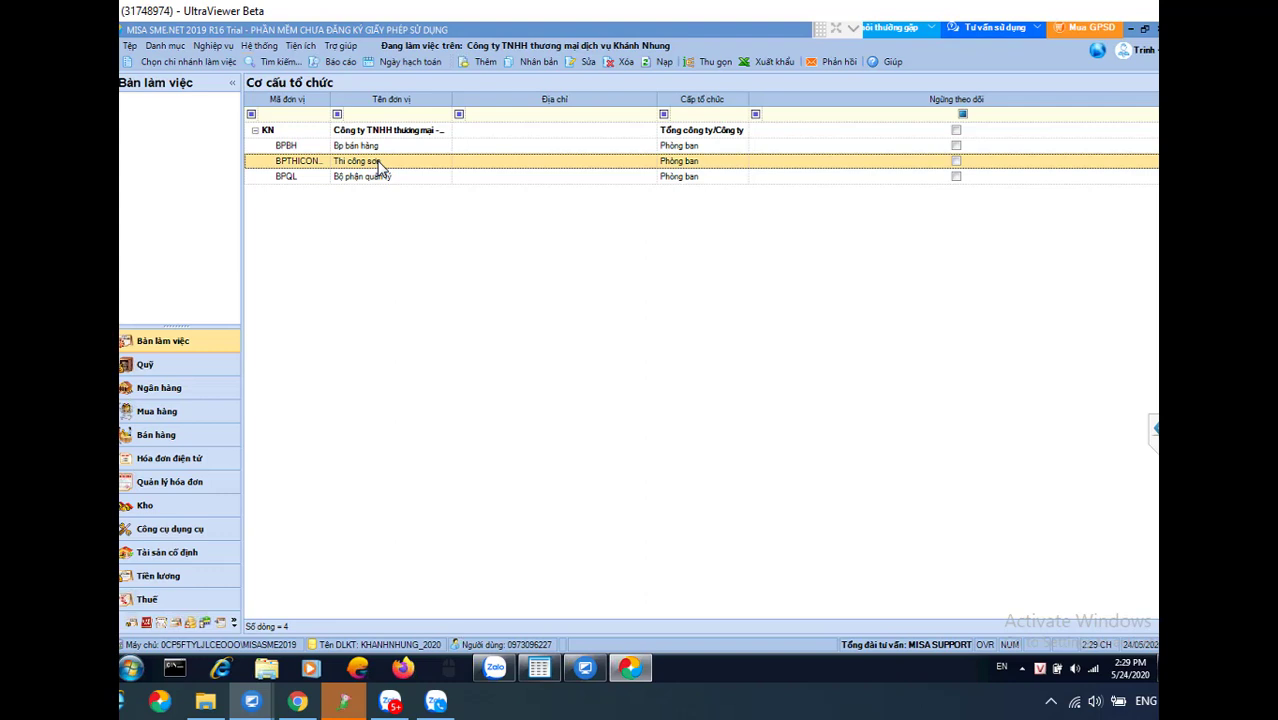
Open the Khách hàng list under Danh mục > Đối tượng
click(164, 46)
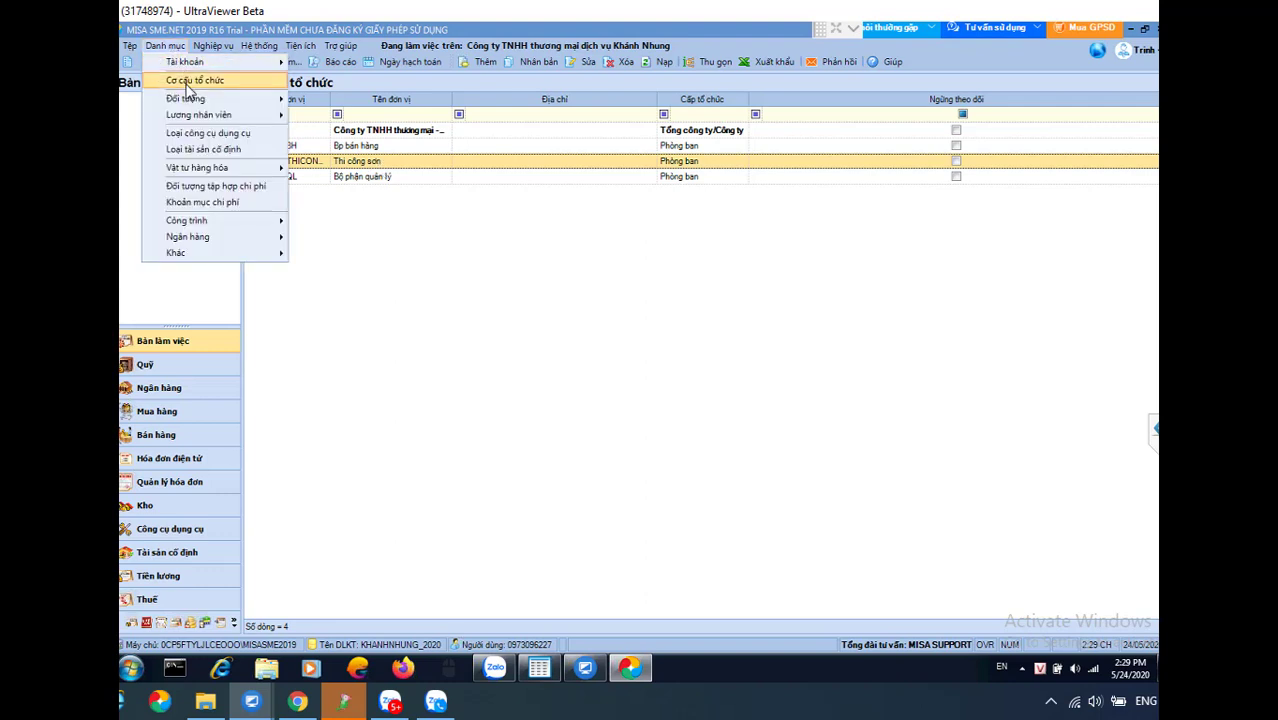
mouse_move(191, 104)
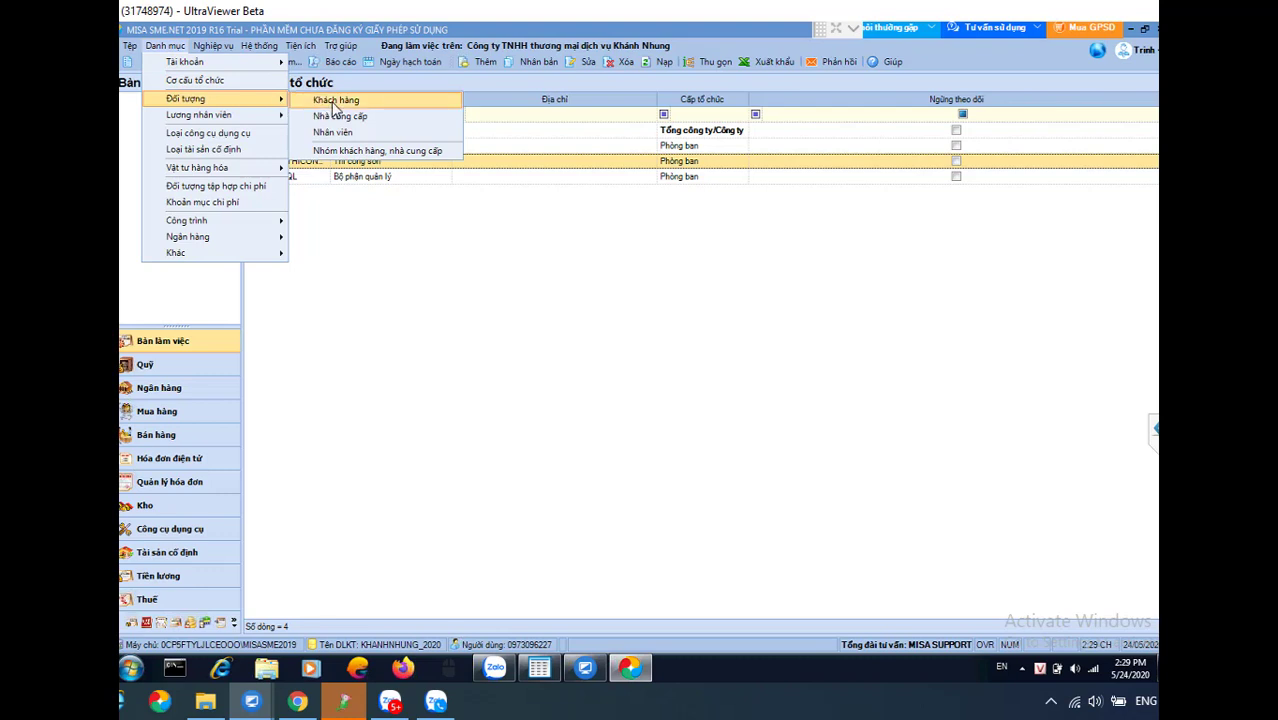
click(335, 101)
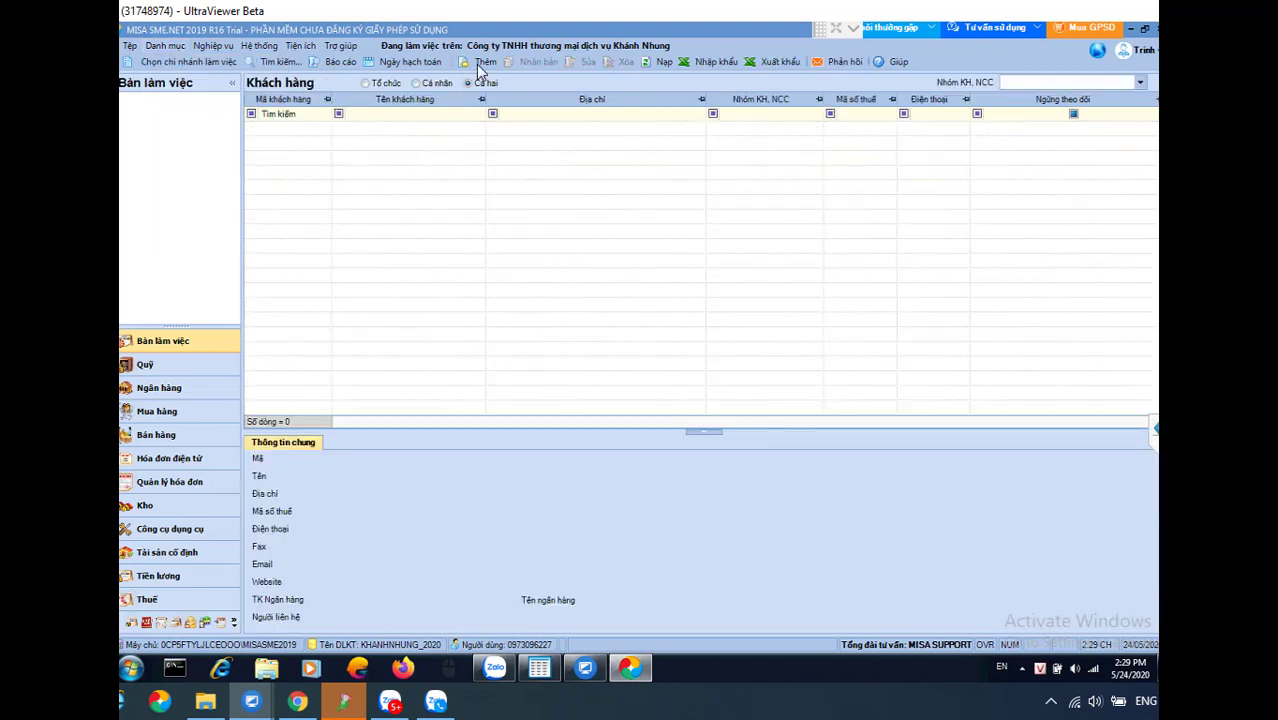
Begin a new customer with code KHACHLE and name 'Khách lẻ không lấy hóa đơn'
click(477, 63)
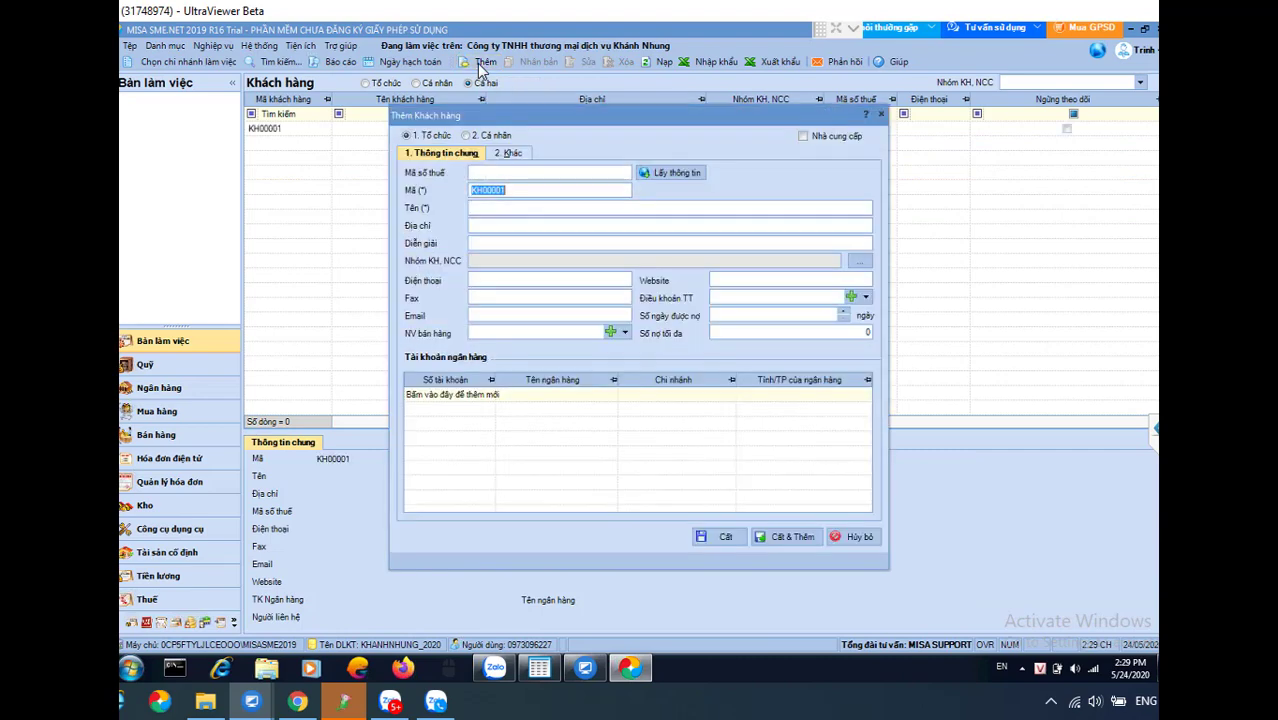
click(513, 173)
click(652, 177)
click(537, 191)
text(KHACHLE)
key(Tab)
text(Khách e)
key(BackSpace)
text(lẽ không lấy hóa đơn)
click(785, 540)
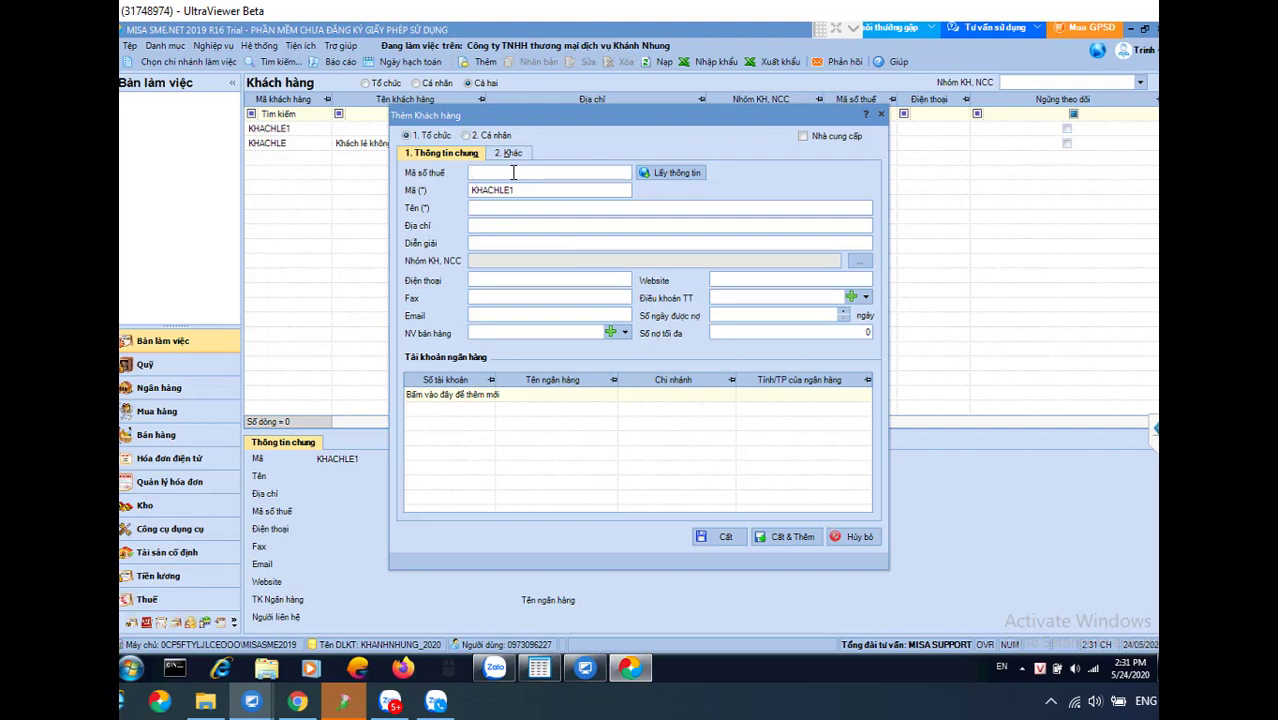
click(666, 177)
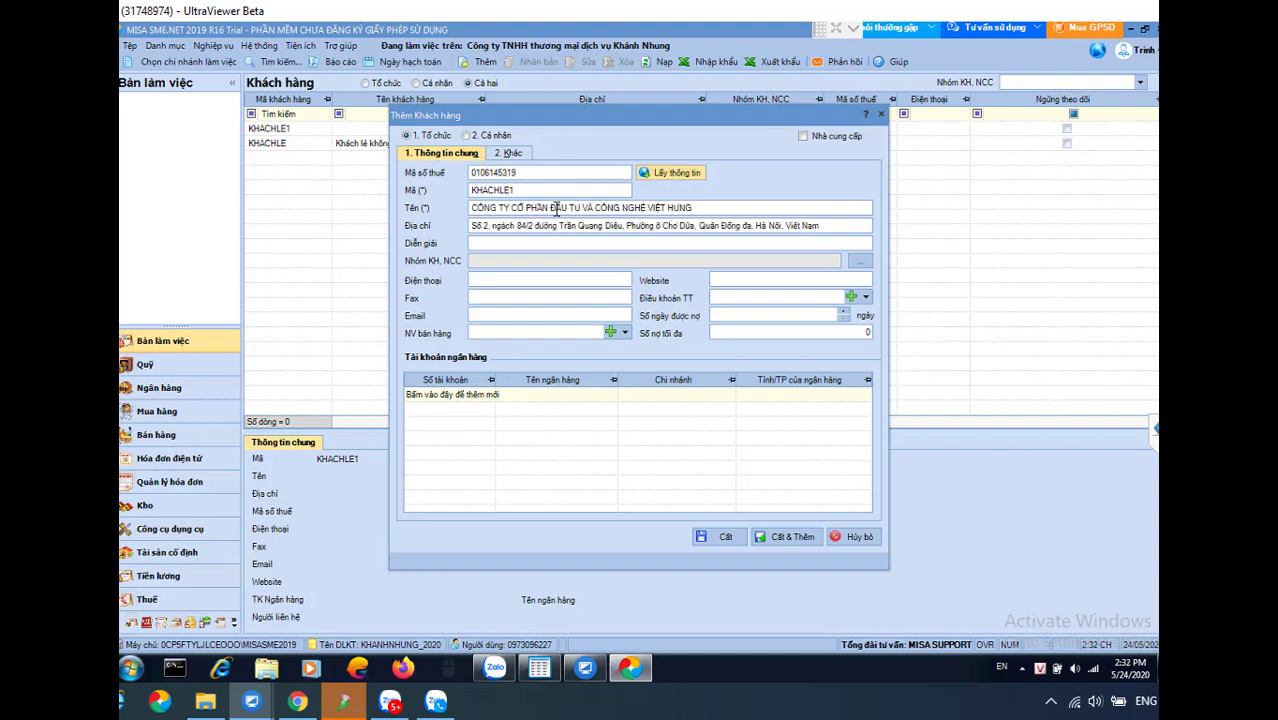
click(693, 208)
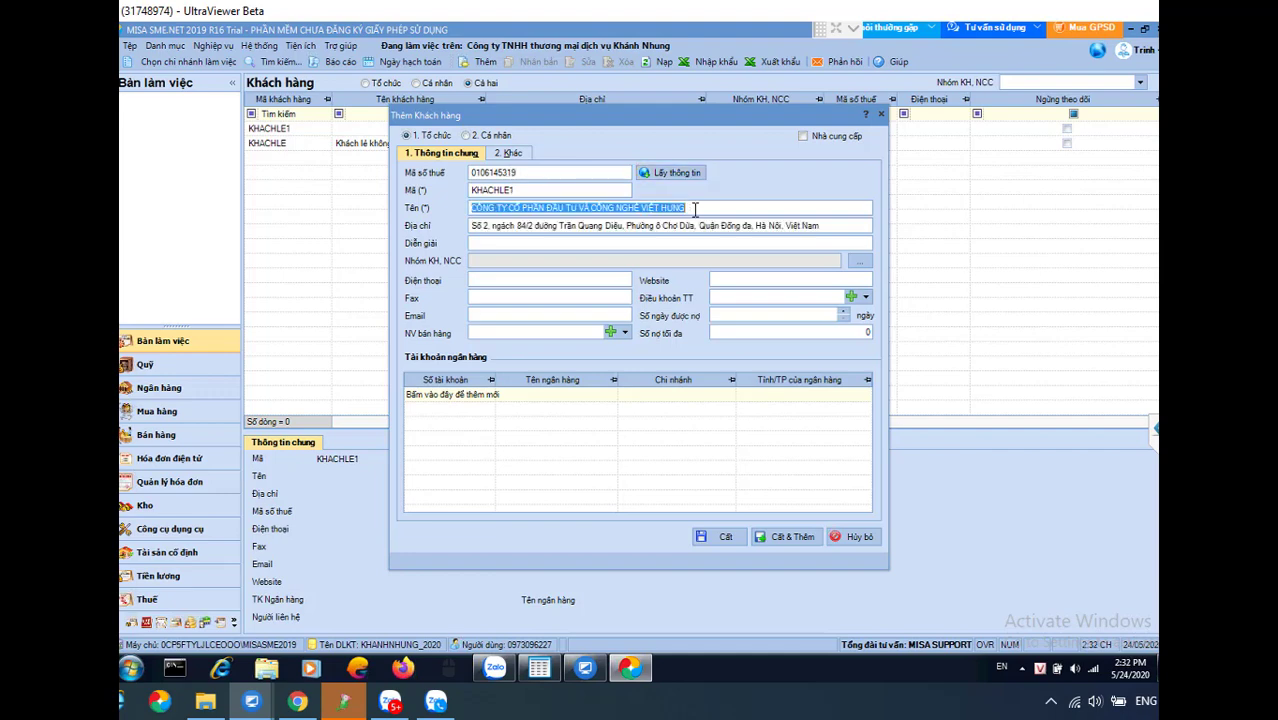
click(612, 225)
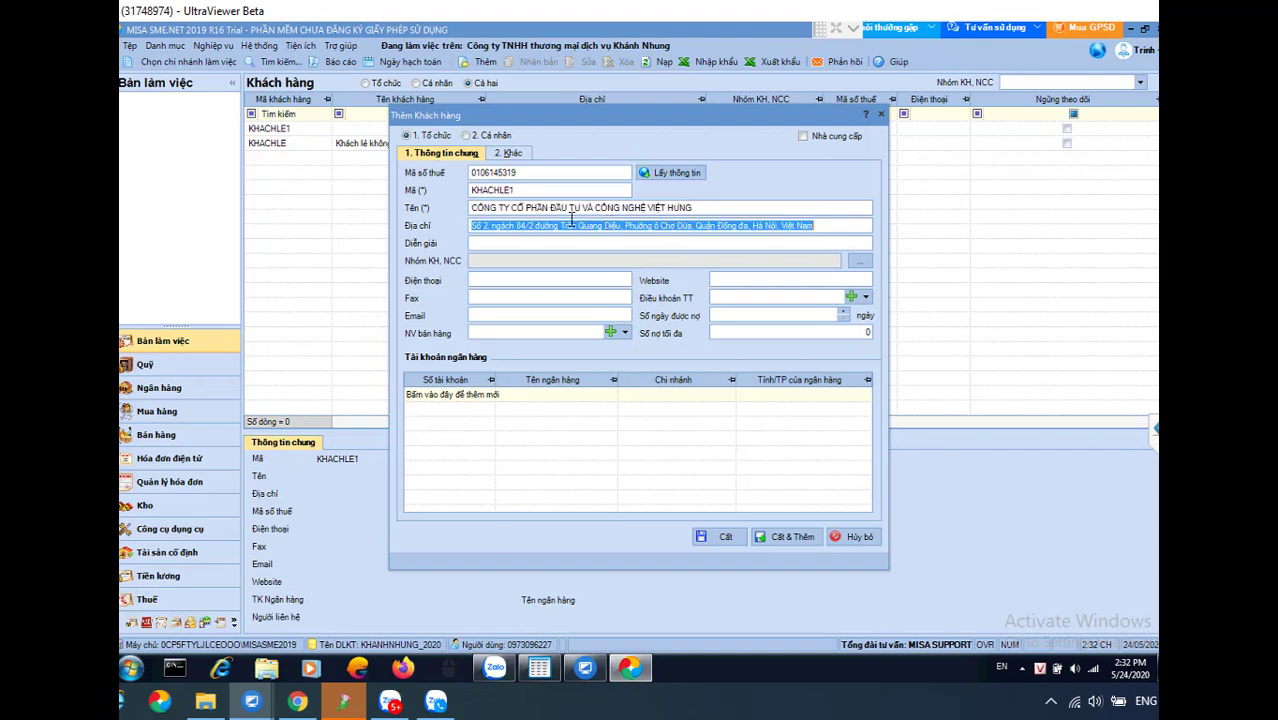
click(527, 175)
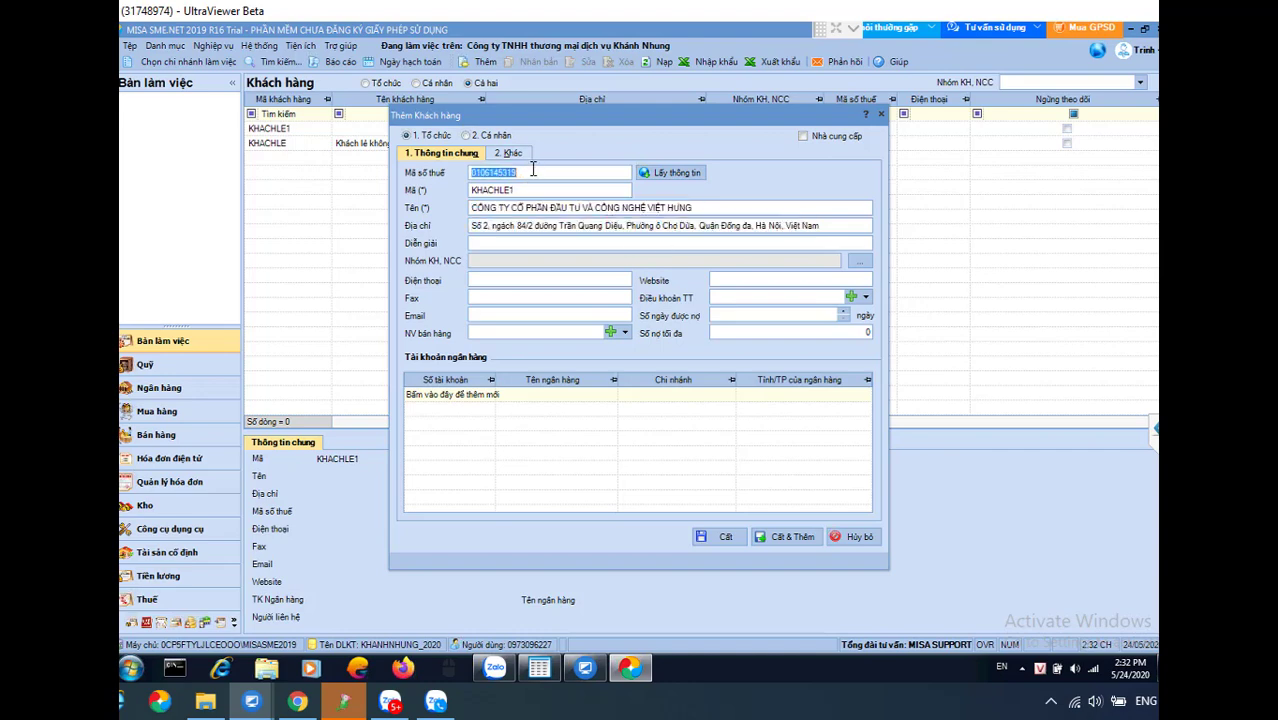
click(563, 175)
drag(518, 172, 468, 172)
click(674, 175)
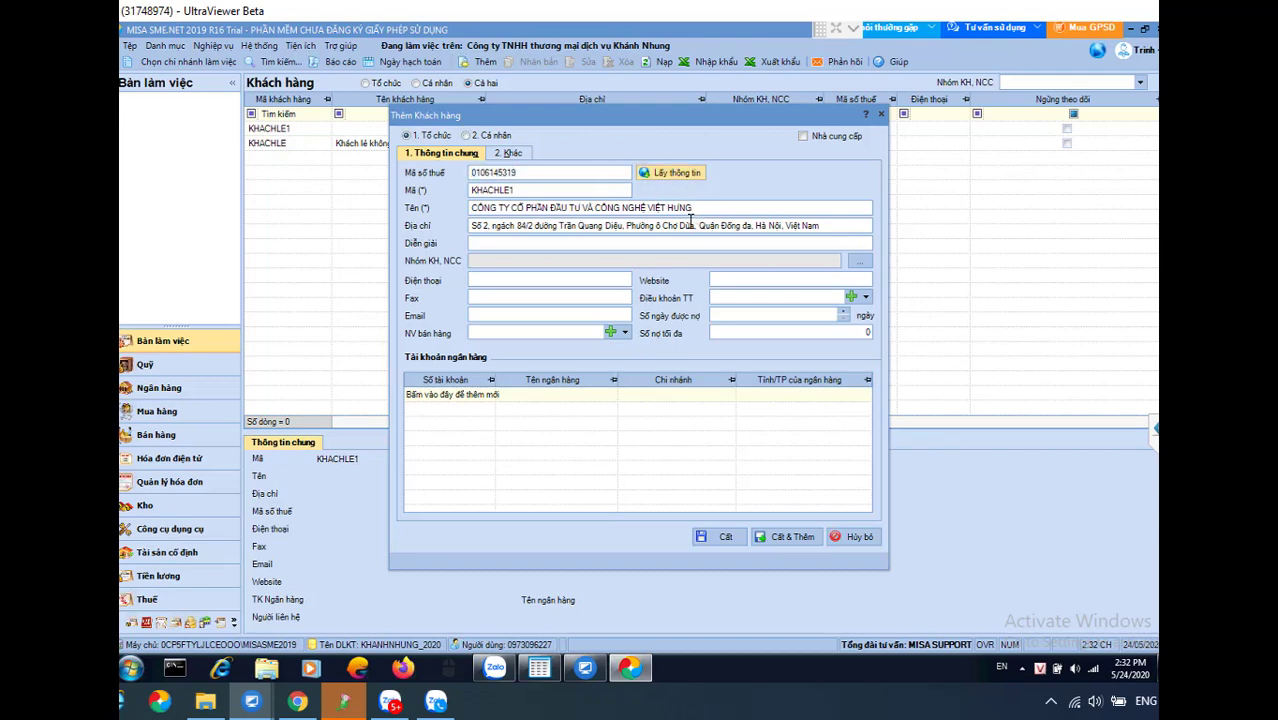
click(535, 211)
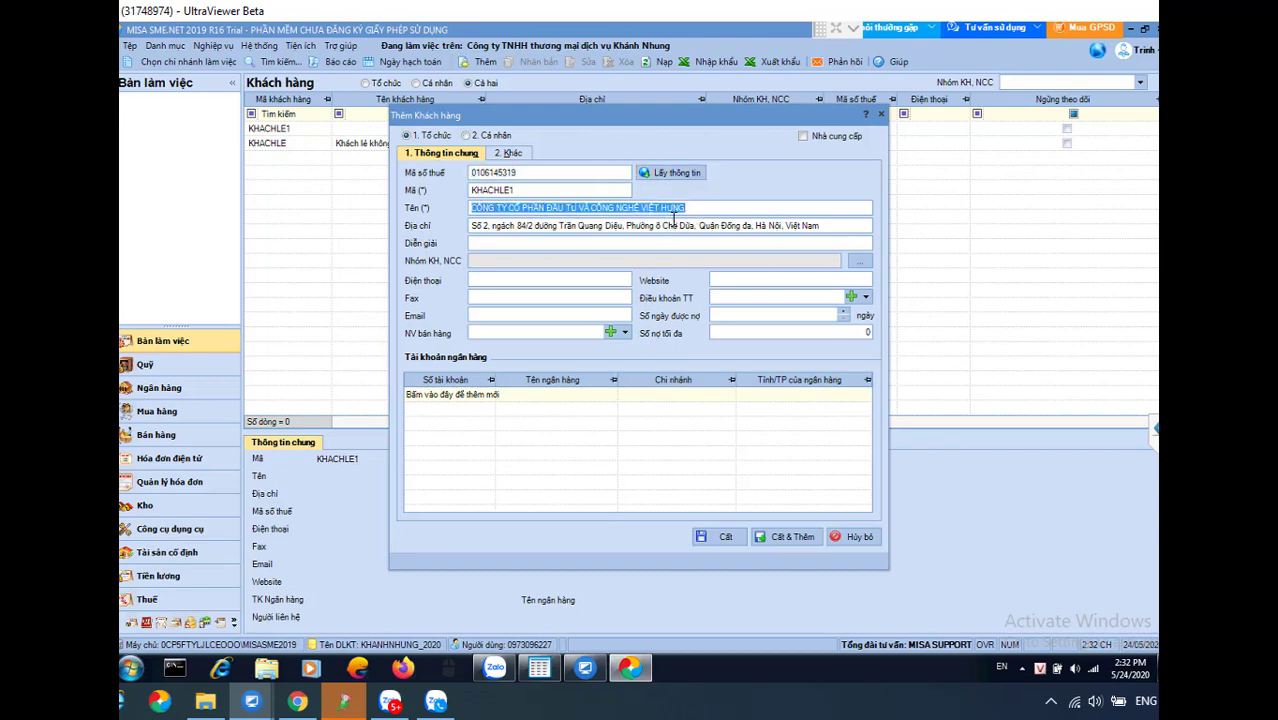
click(676, 228)
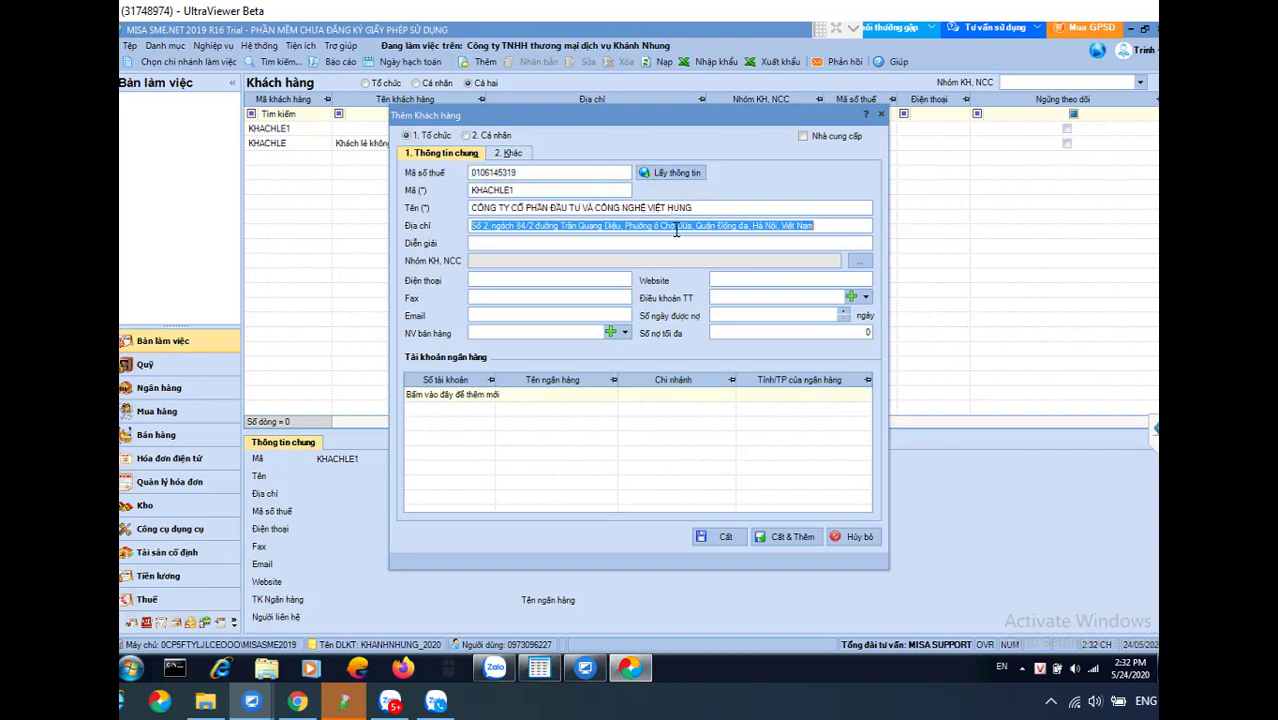
Set the customer code to KH.VIETHUNG, save it, and discard the empty follow-up form
click(528, 189)
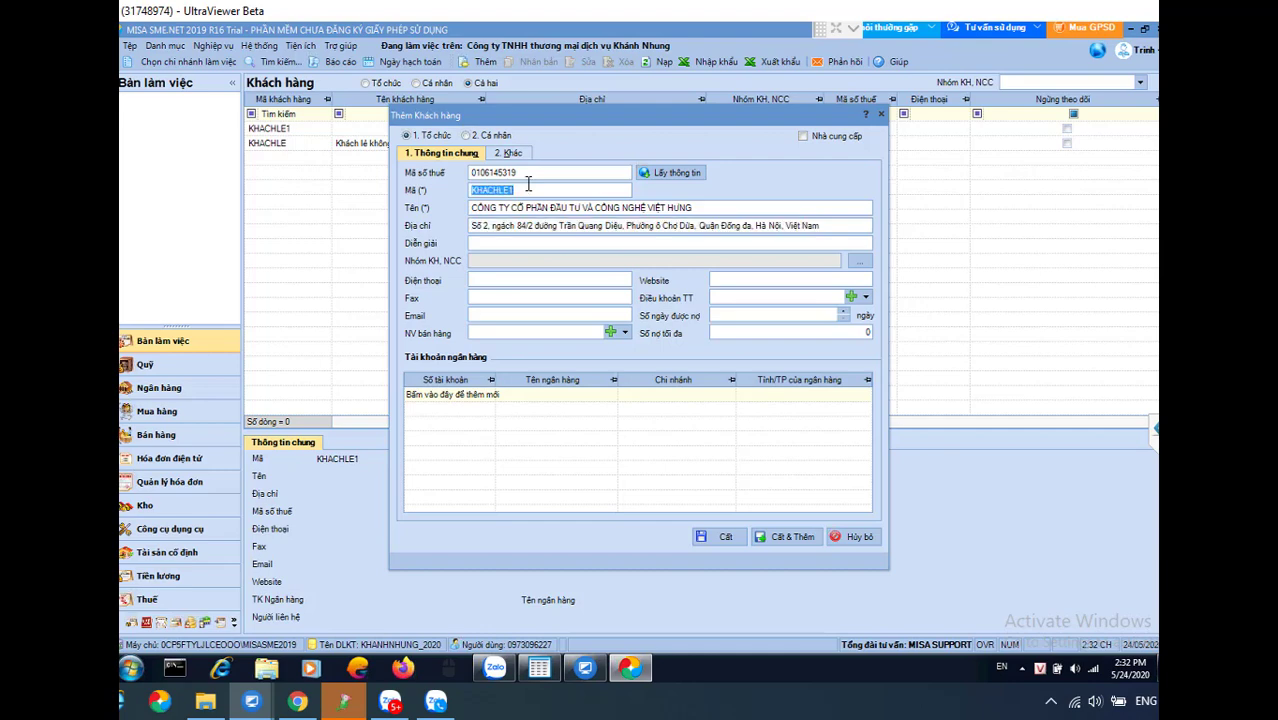
text(KH.VIETHUNG)
click(783, 536)
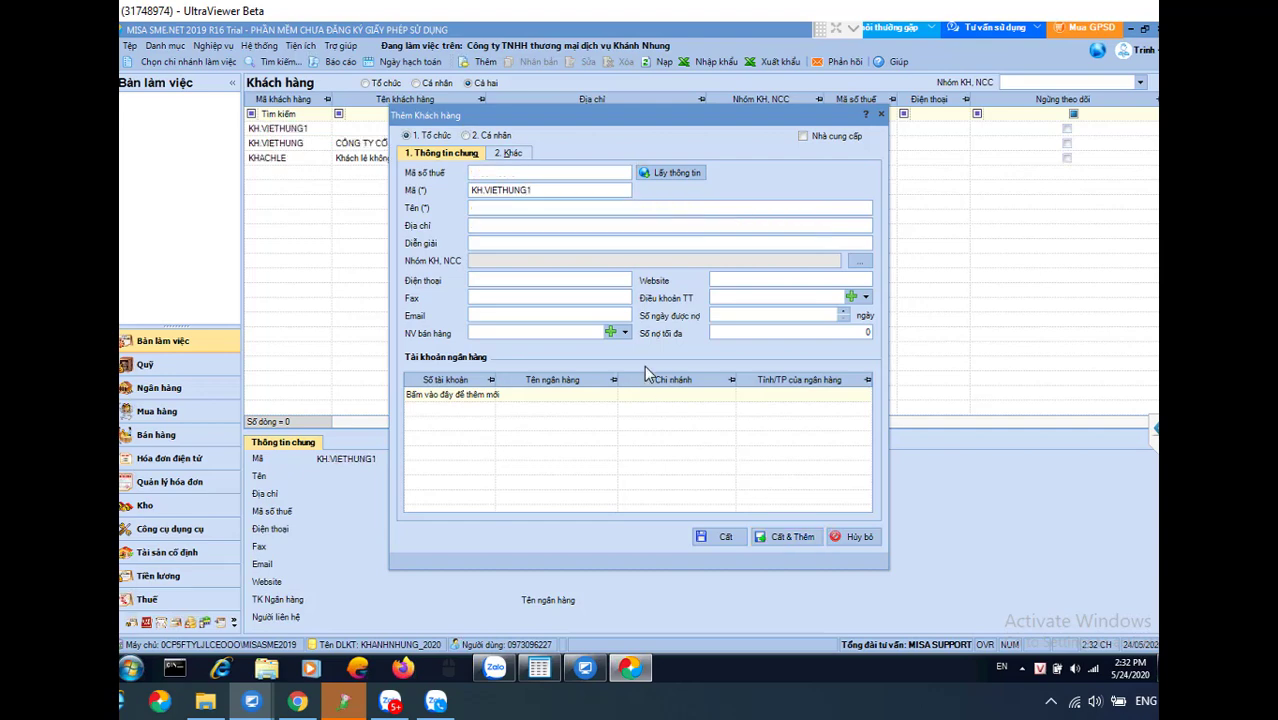
click(533, 173)
click(567, 193)
click(545, 192)
click(516, 209)
click(537, 191)
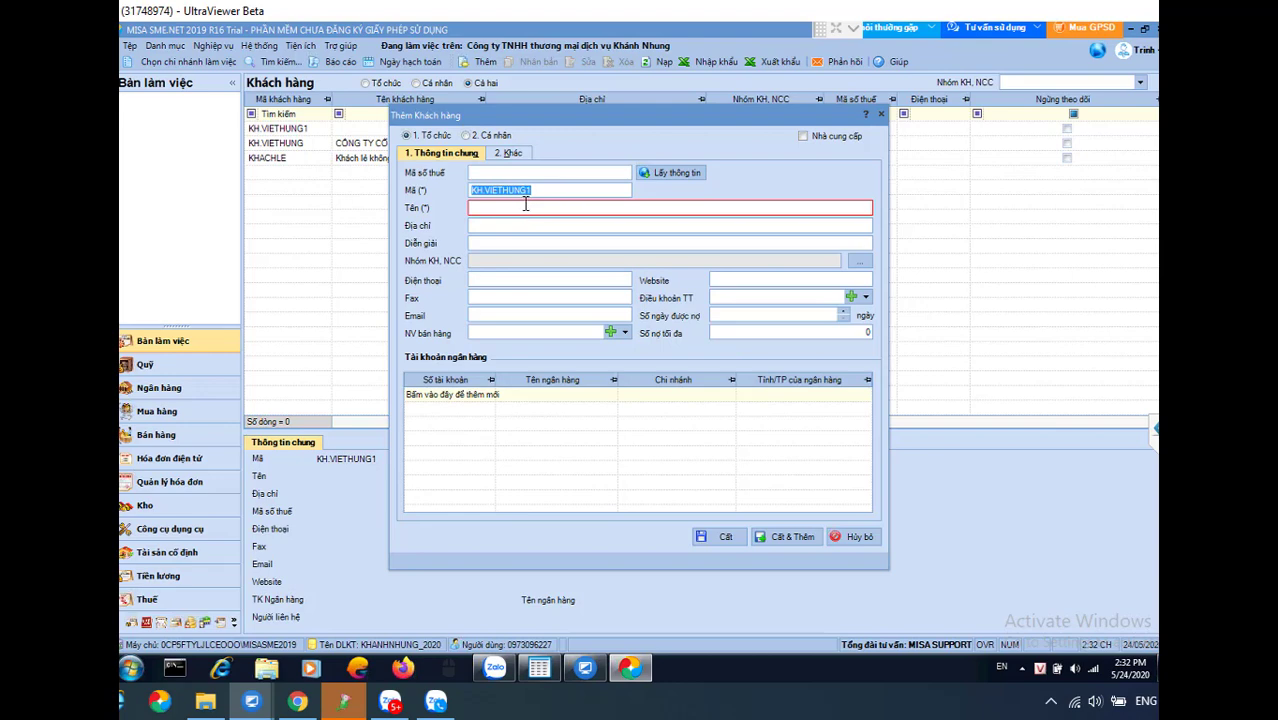
click(529, 207)
click(545, 174)
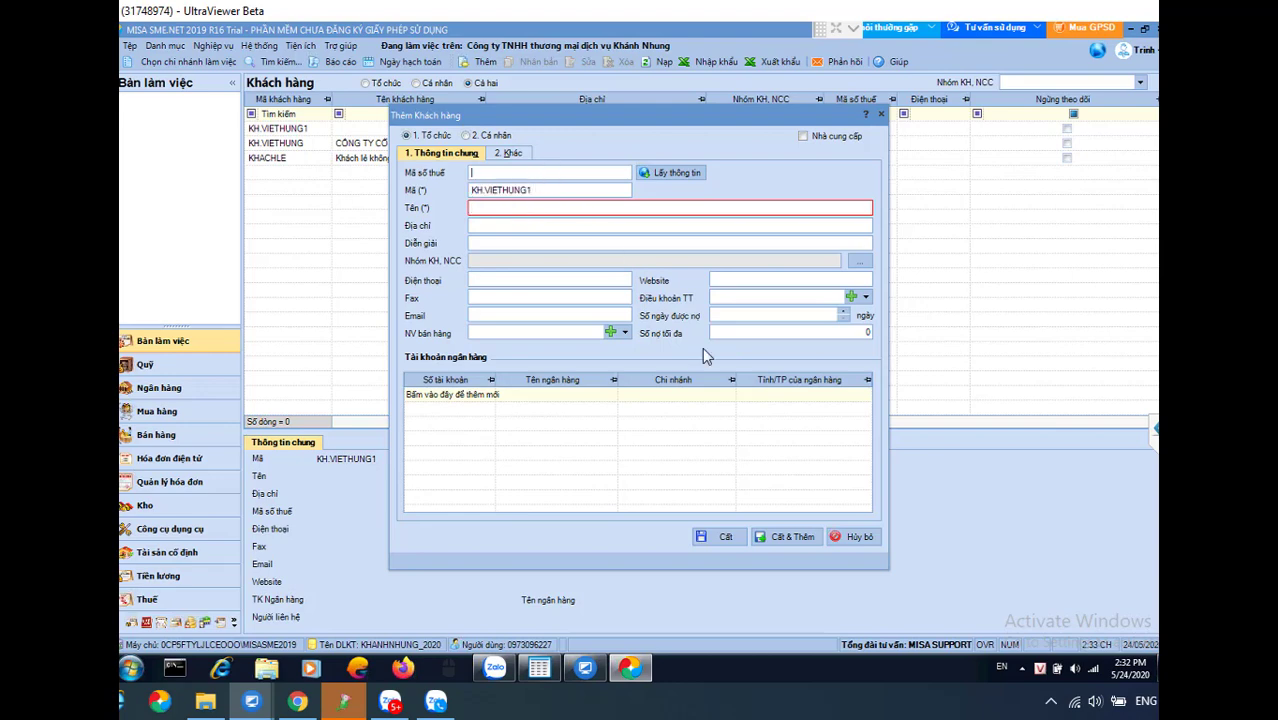
click(853, 539)
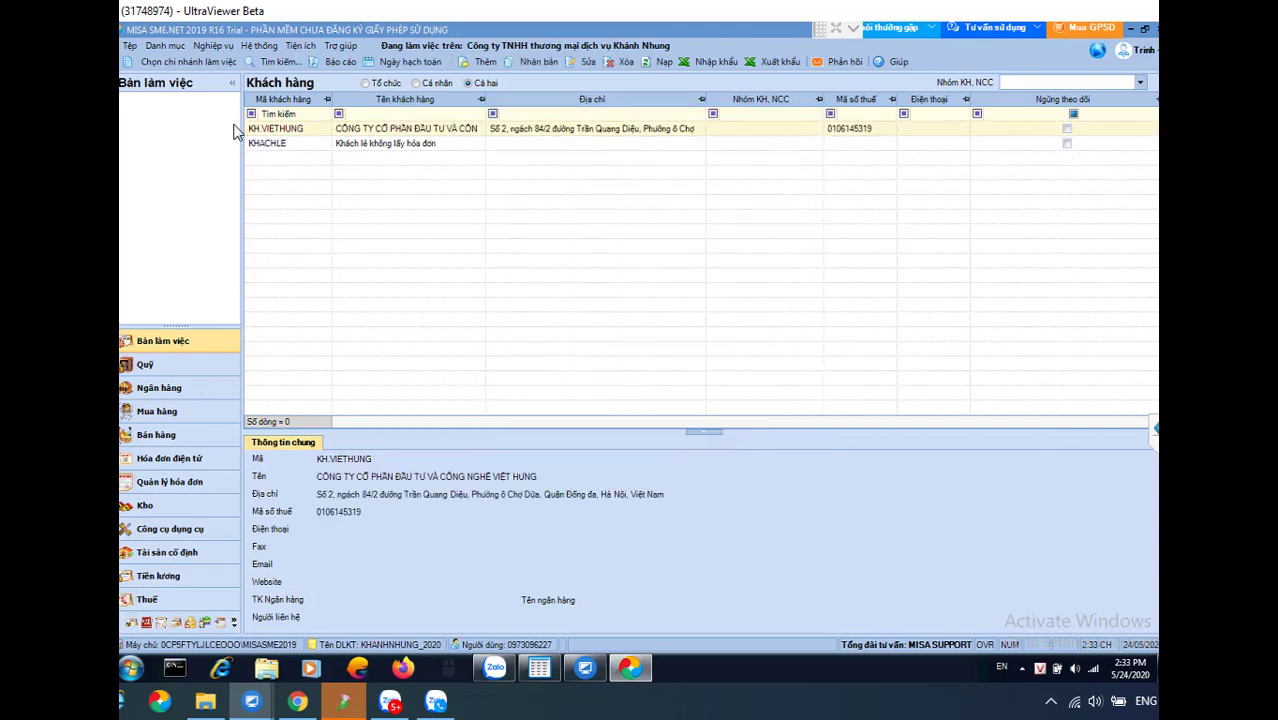
In the Nhà cung cấp list, start a supplier coded NCC.VIETHN, then cancel the form unsaved
click(166, 50)
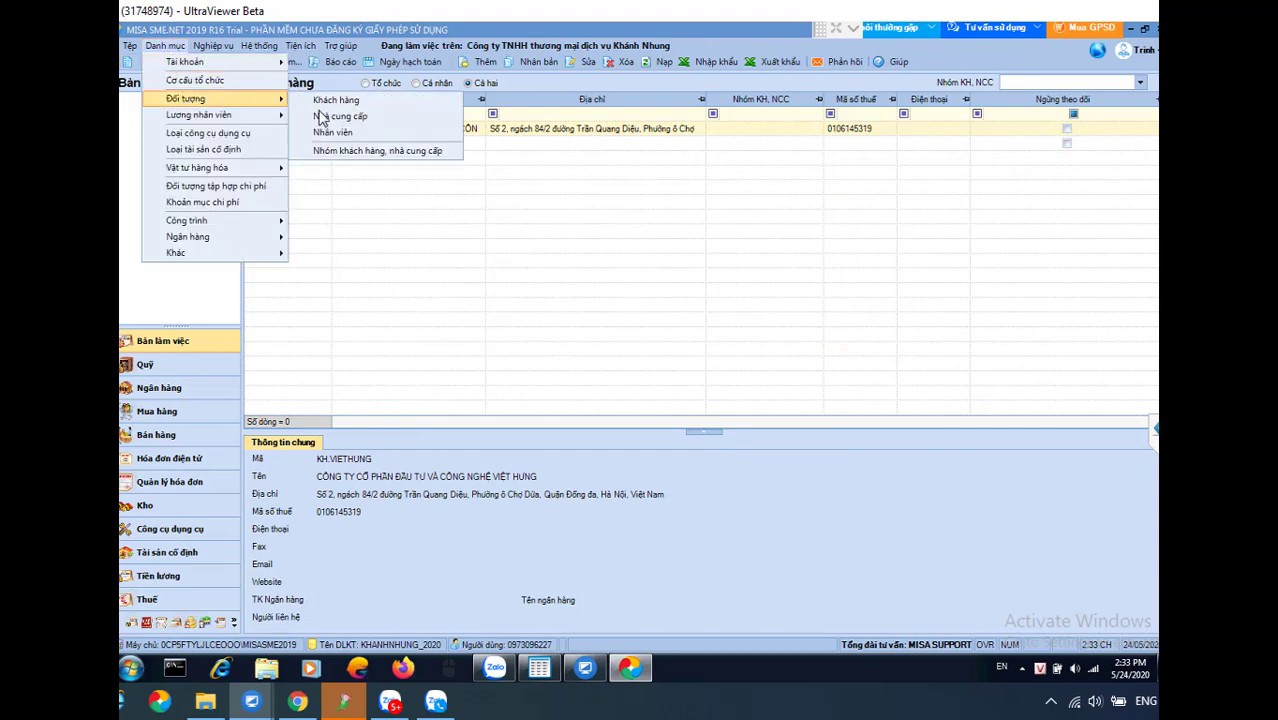
click(336, 117)
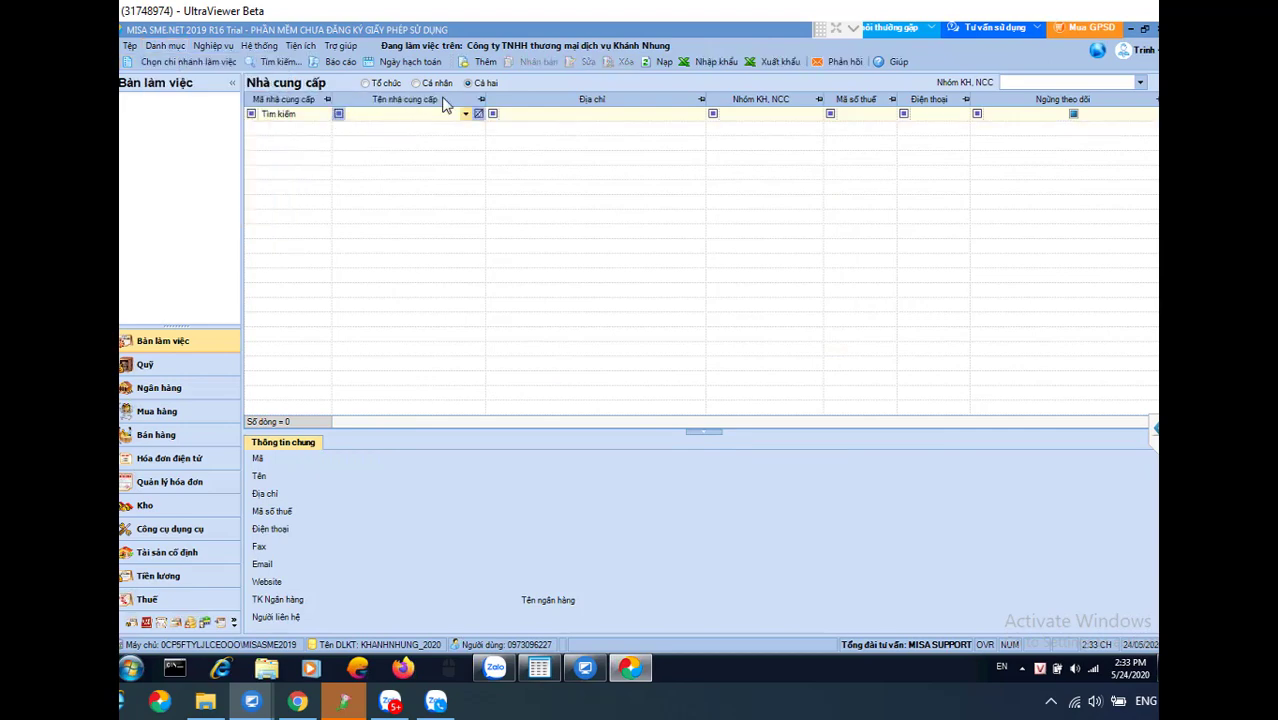
click(482, 62)
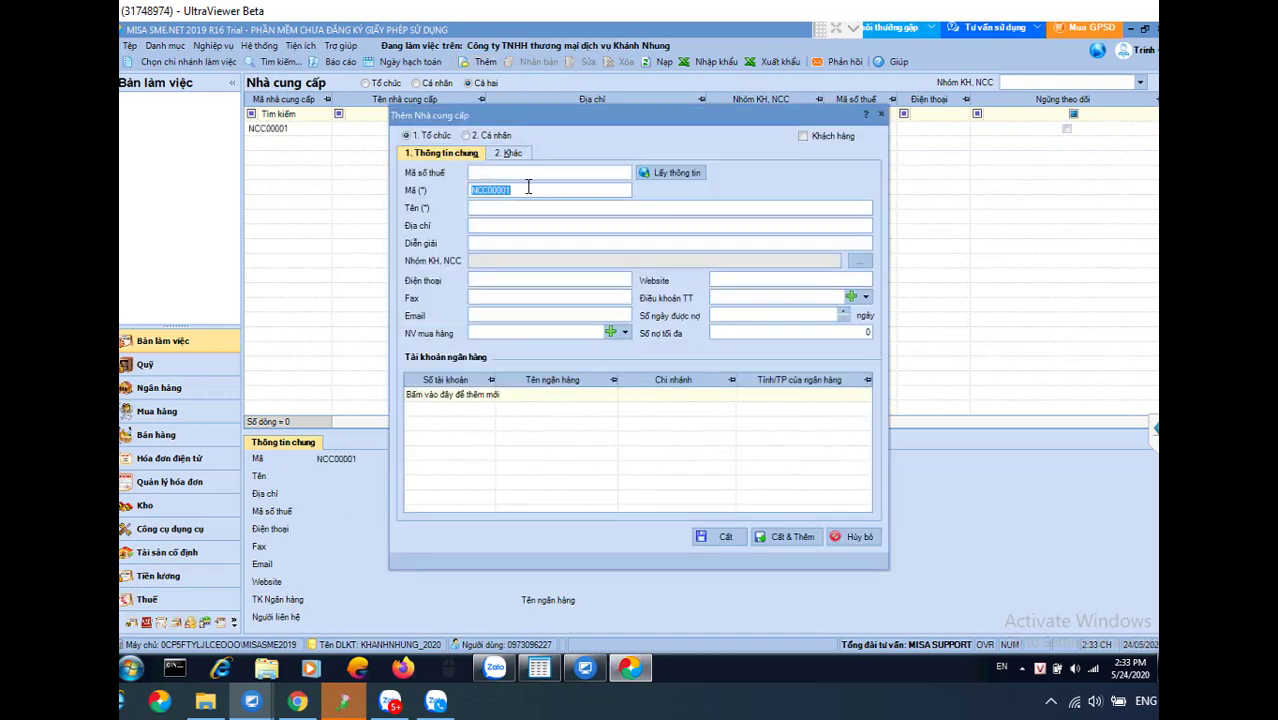
click(610, 172)
click(522, 192)
text(NCC.VIETHN)
click(858, 536)
Tick Nhà cung cấp on customer KH.VIETHUNG and save the change
click(168, 46)
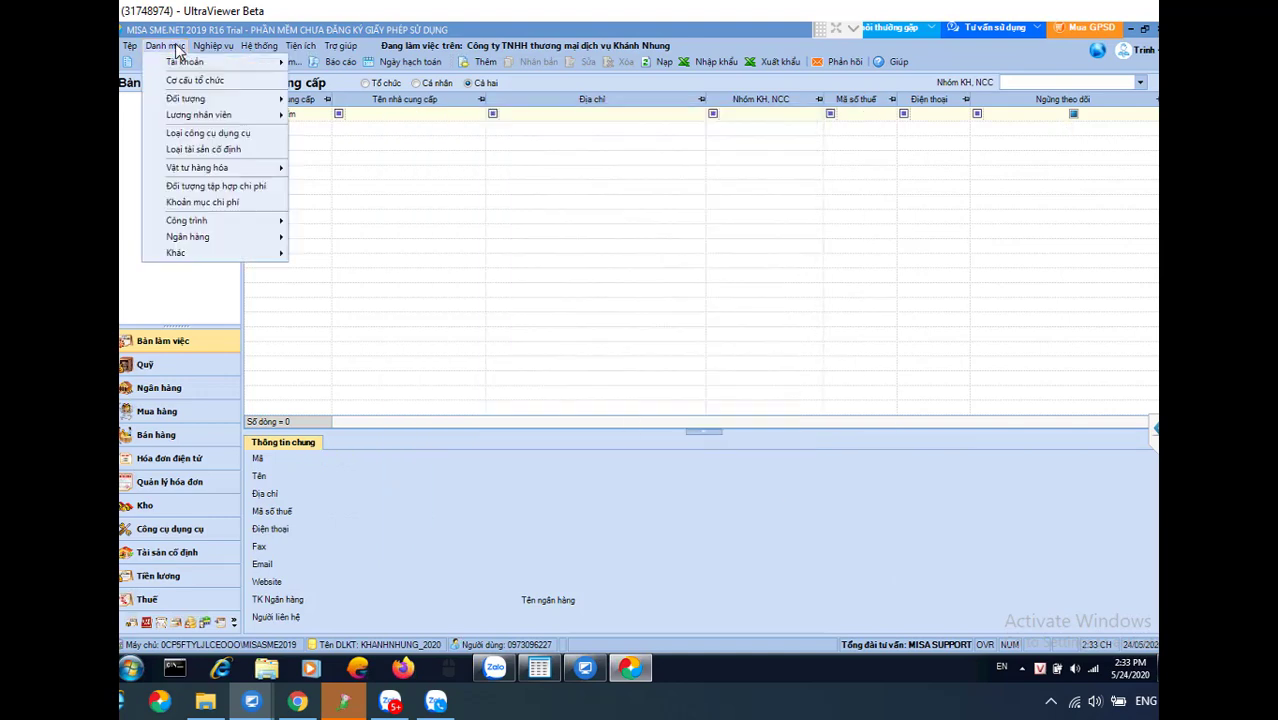
mouse_move(193, 103)
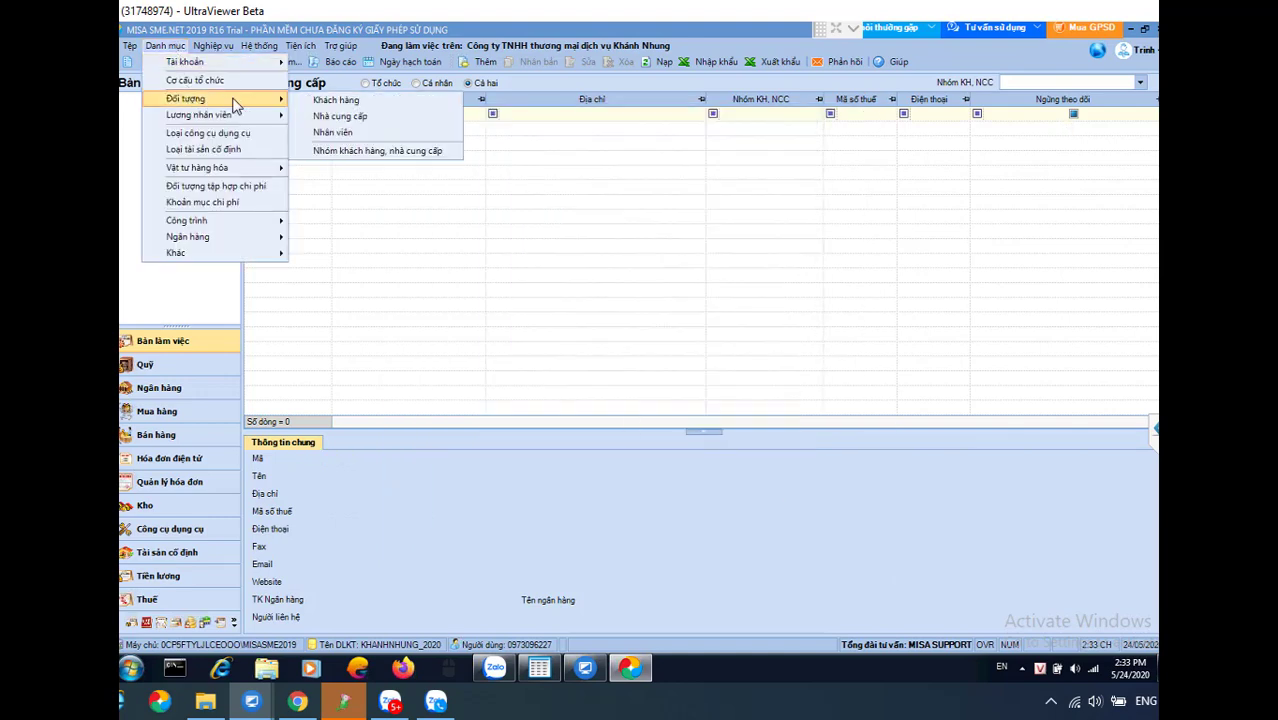
click(360, 103)
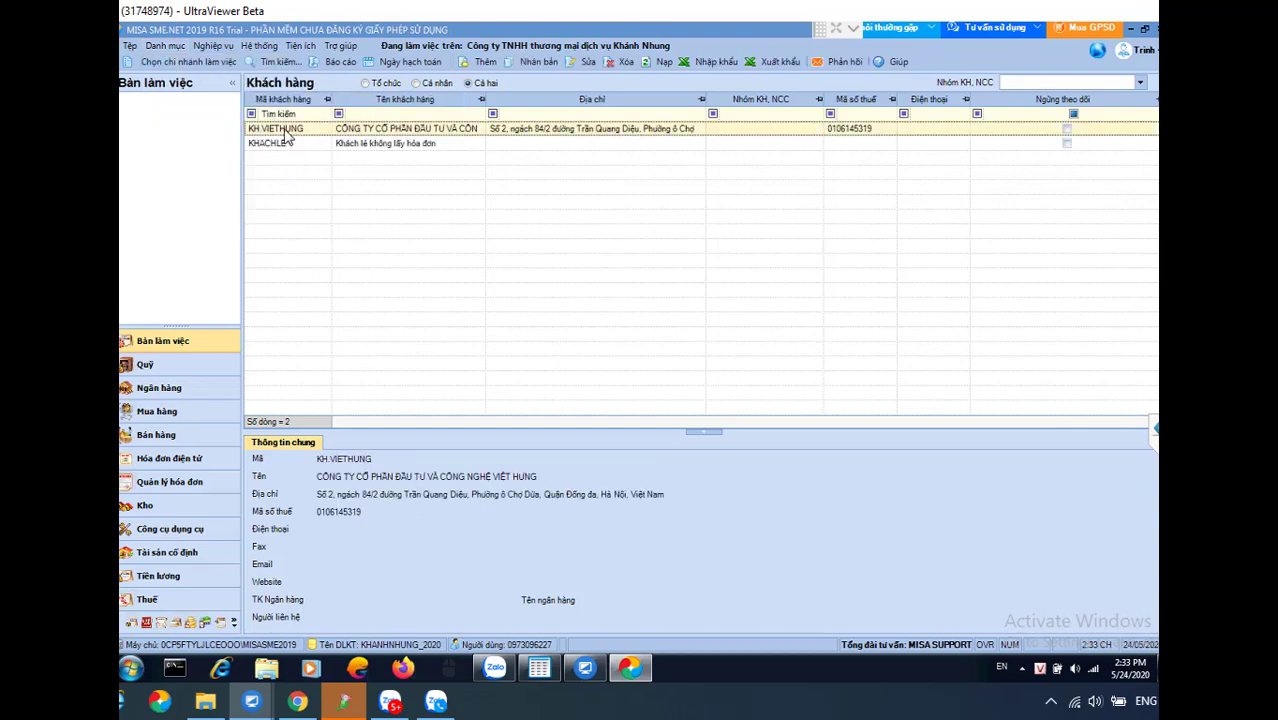
double_click(285, 131)
click(806, 137)
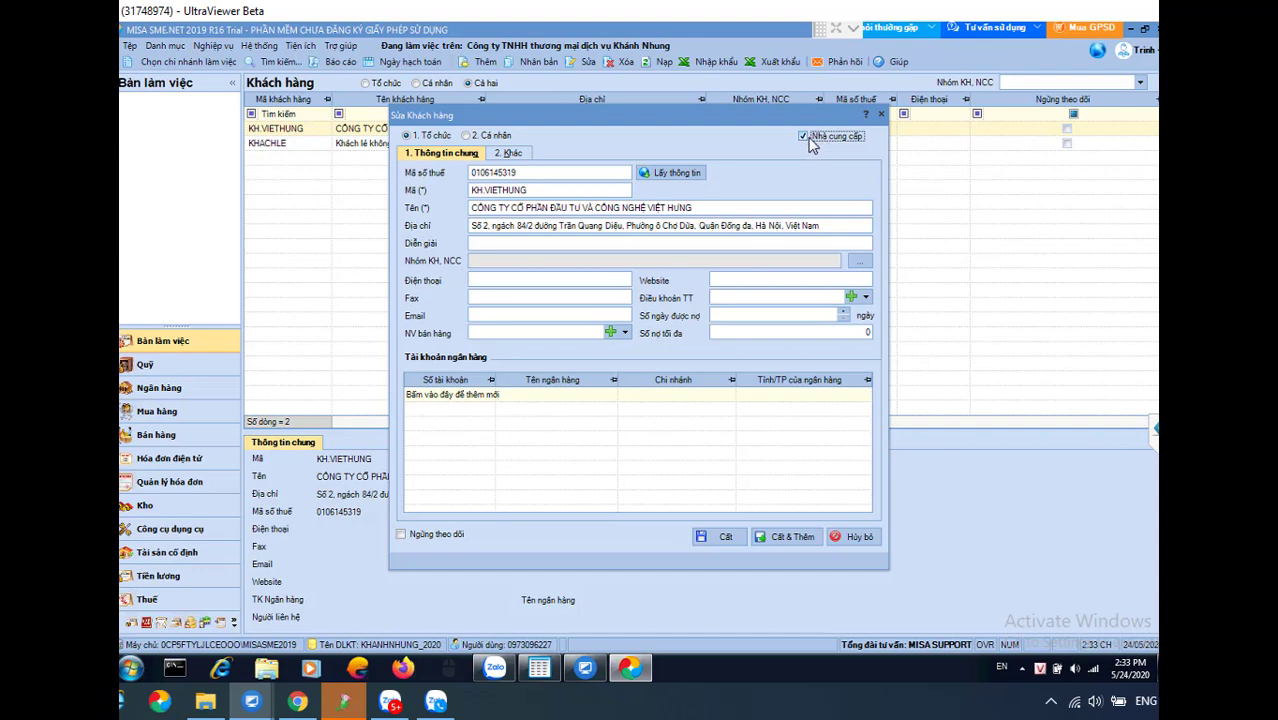
click(727, 537)
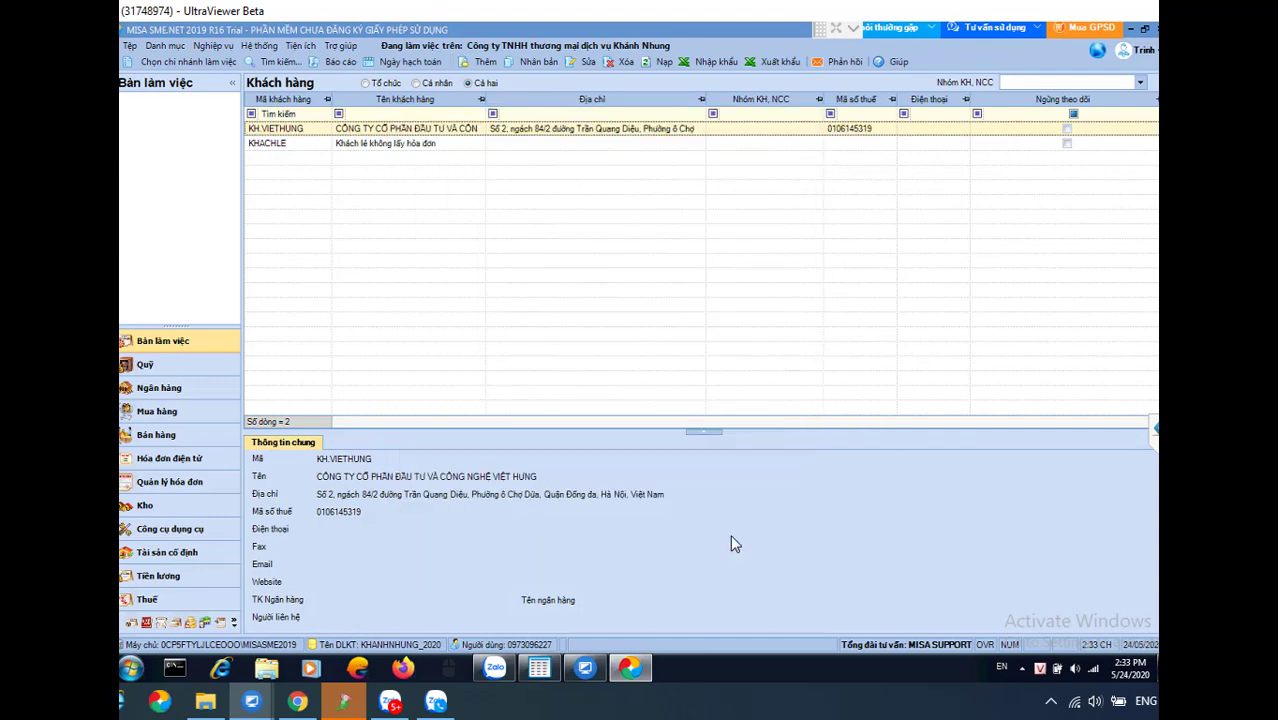
Open the Nhà cung cấp list to confirm KH.VIETHUNG now appears
click(165, 46)
mouse_move(186, 104)
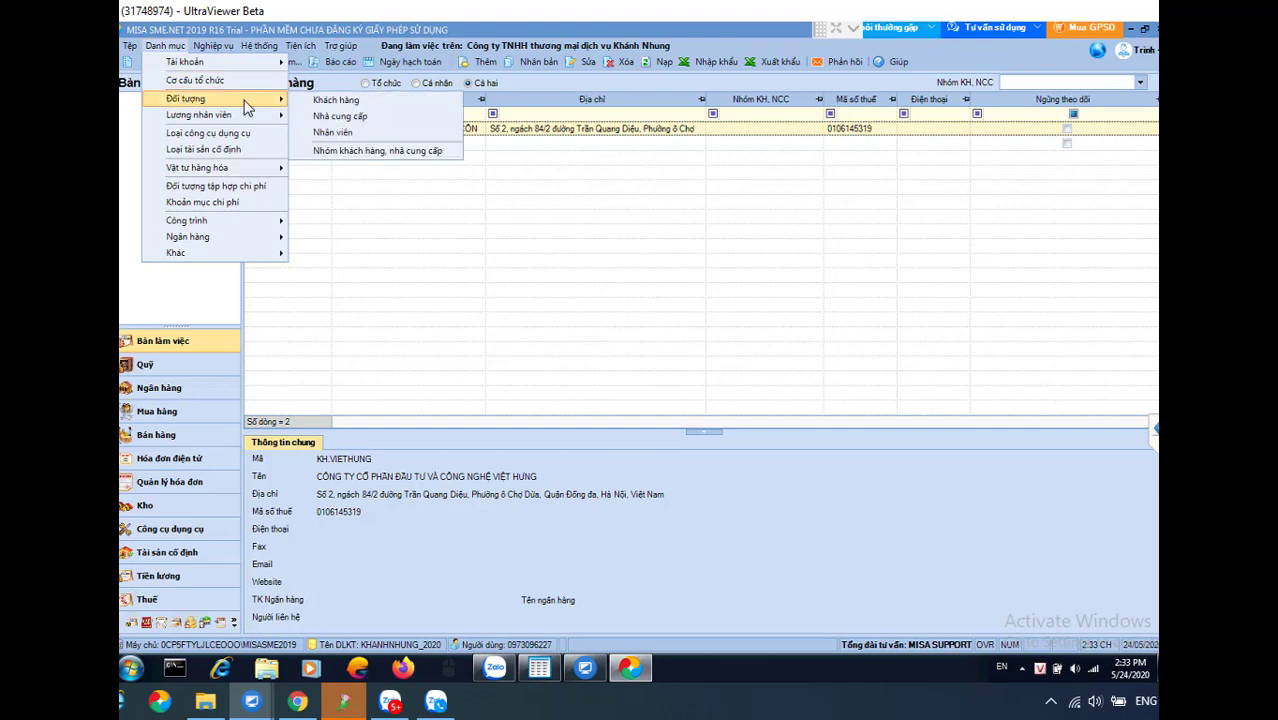
click(347, 119)
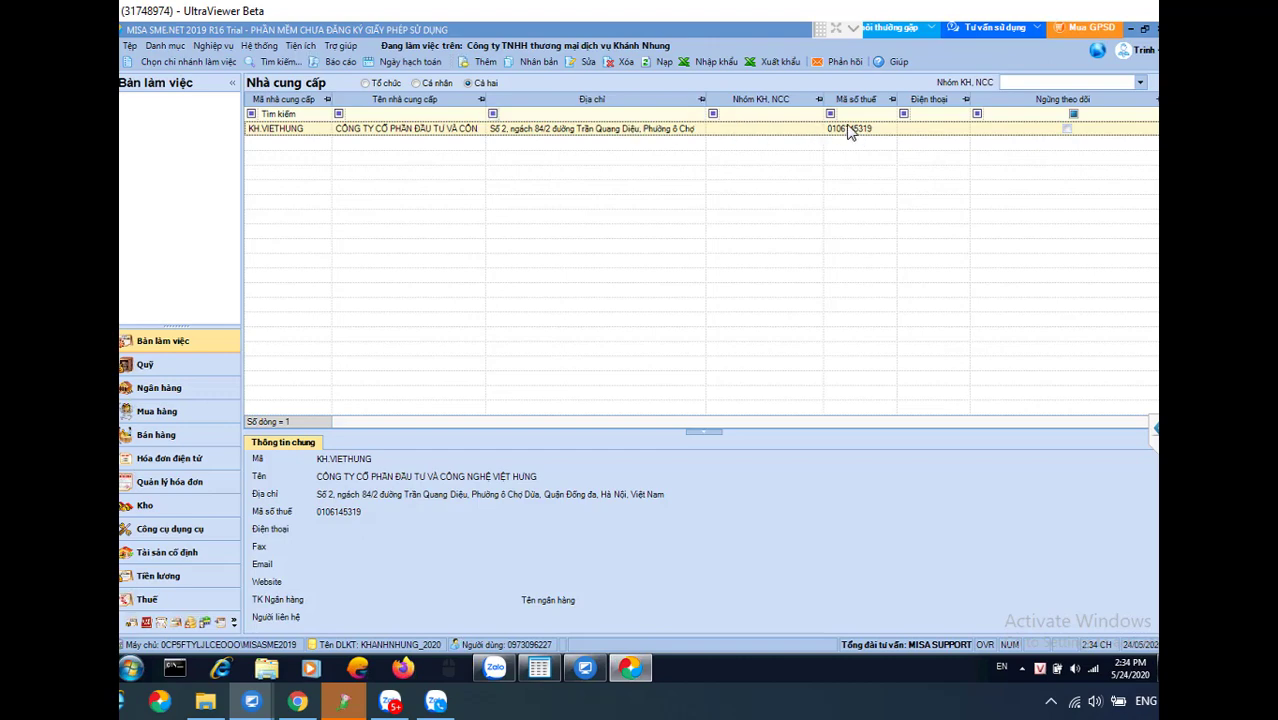
In Bán hàng, start a sales voucher, search customer '3159', then close without saving
click(156, 436)
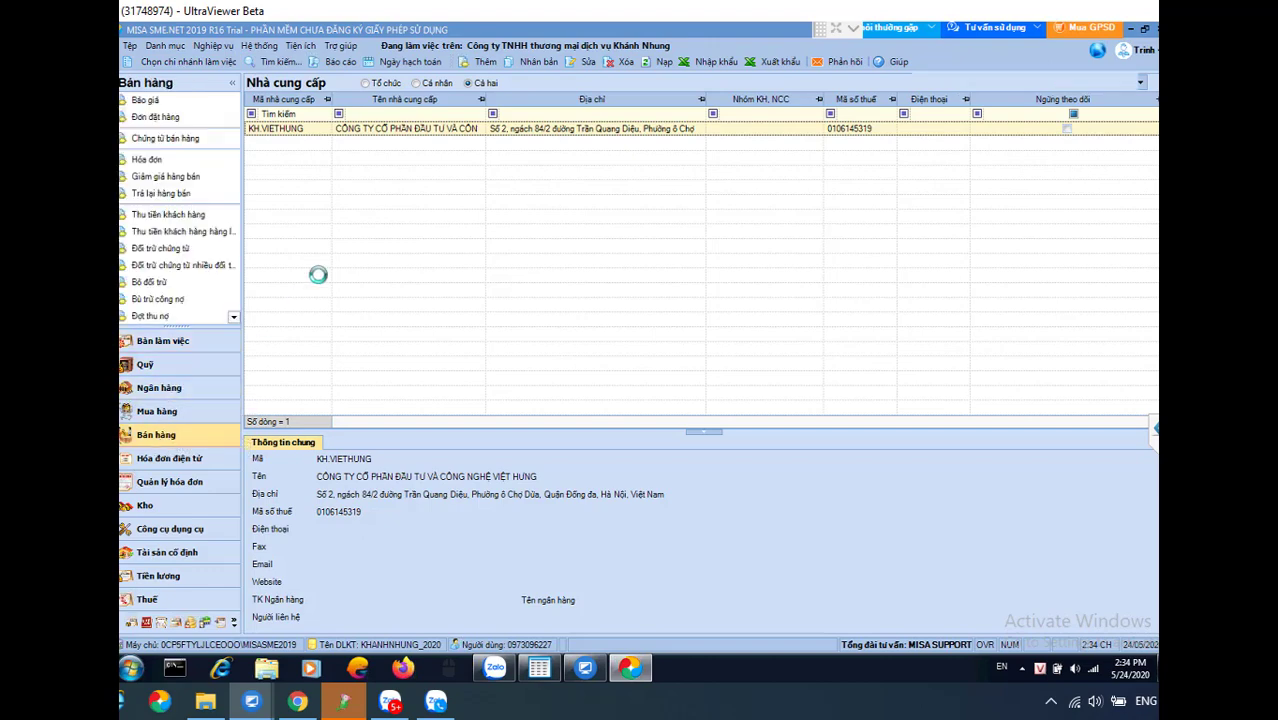
click(171, 145)
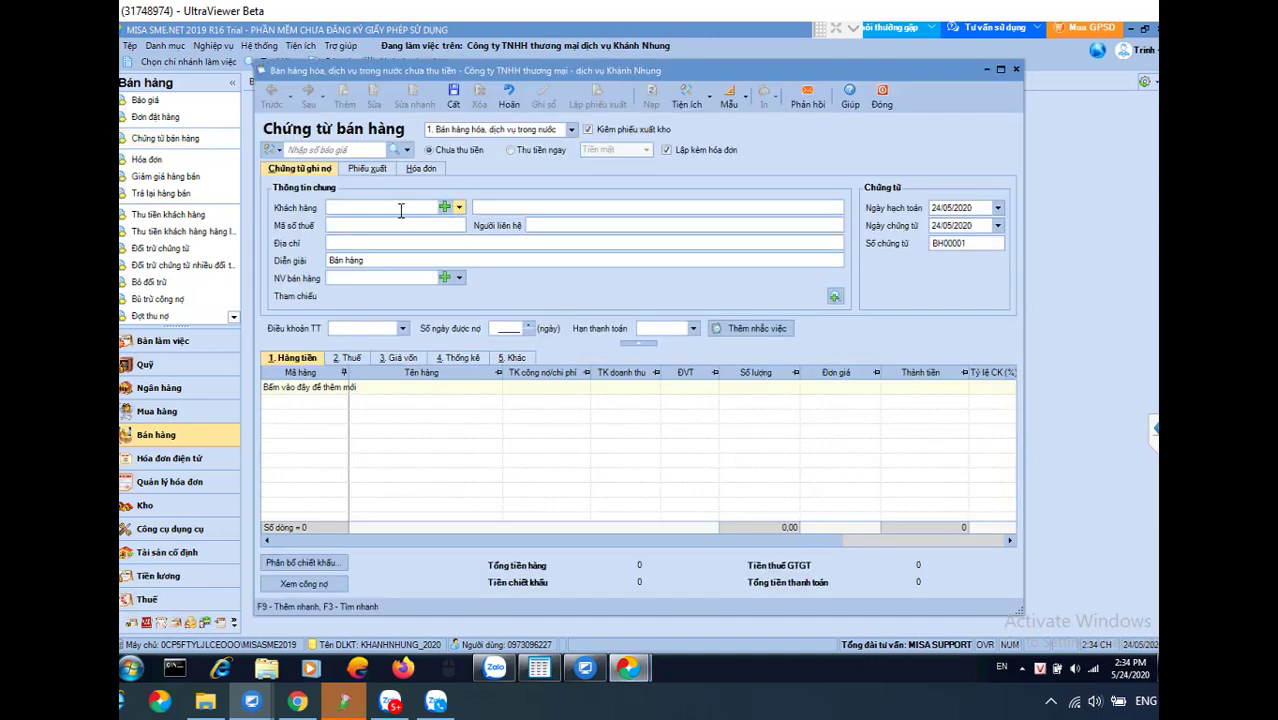
text(315)
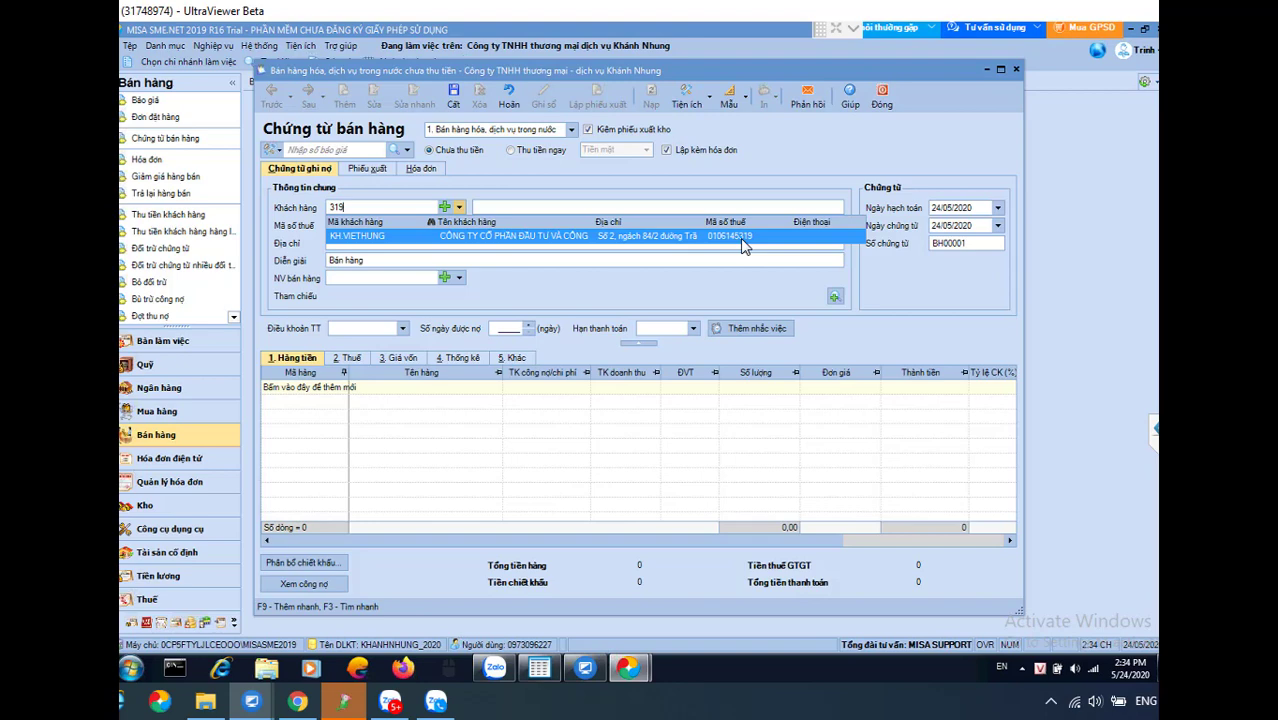
text(9)
key(Escape)
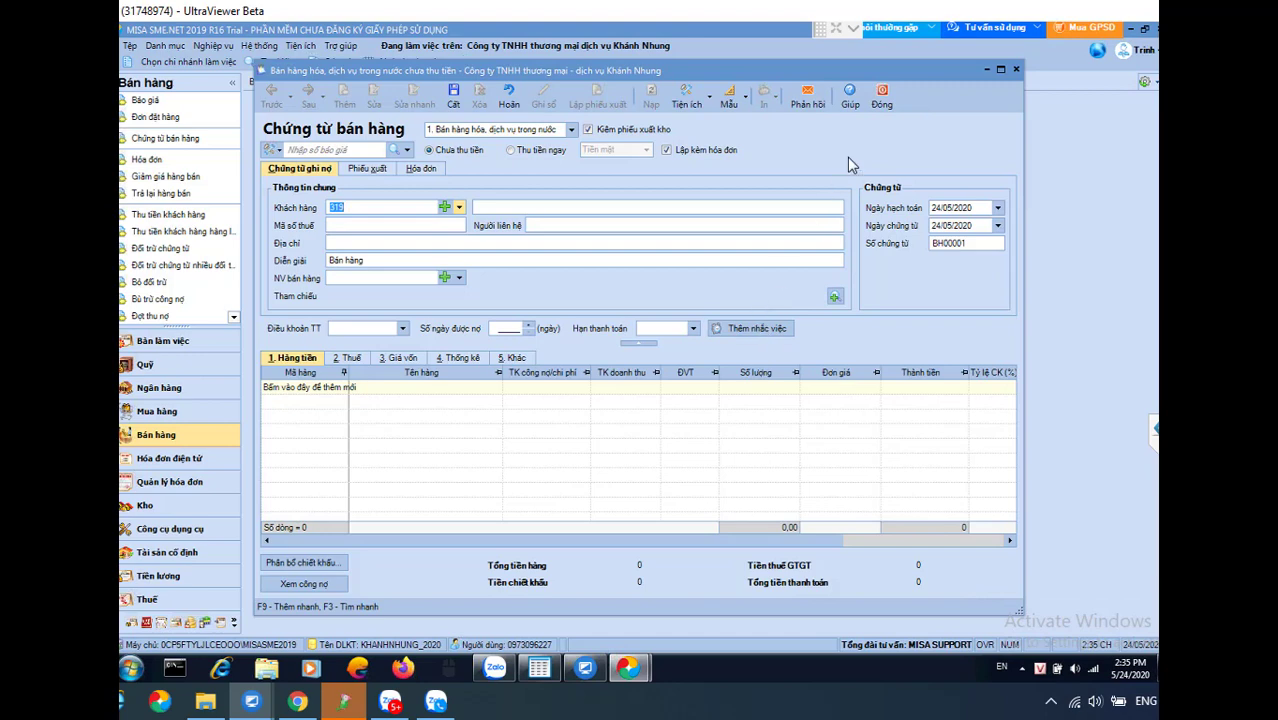
click(882, 95)
click(661, 394)
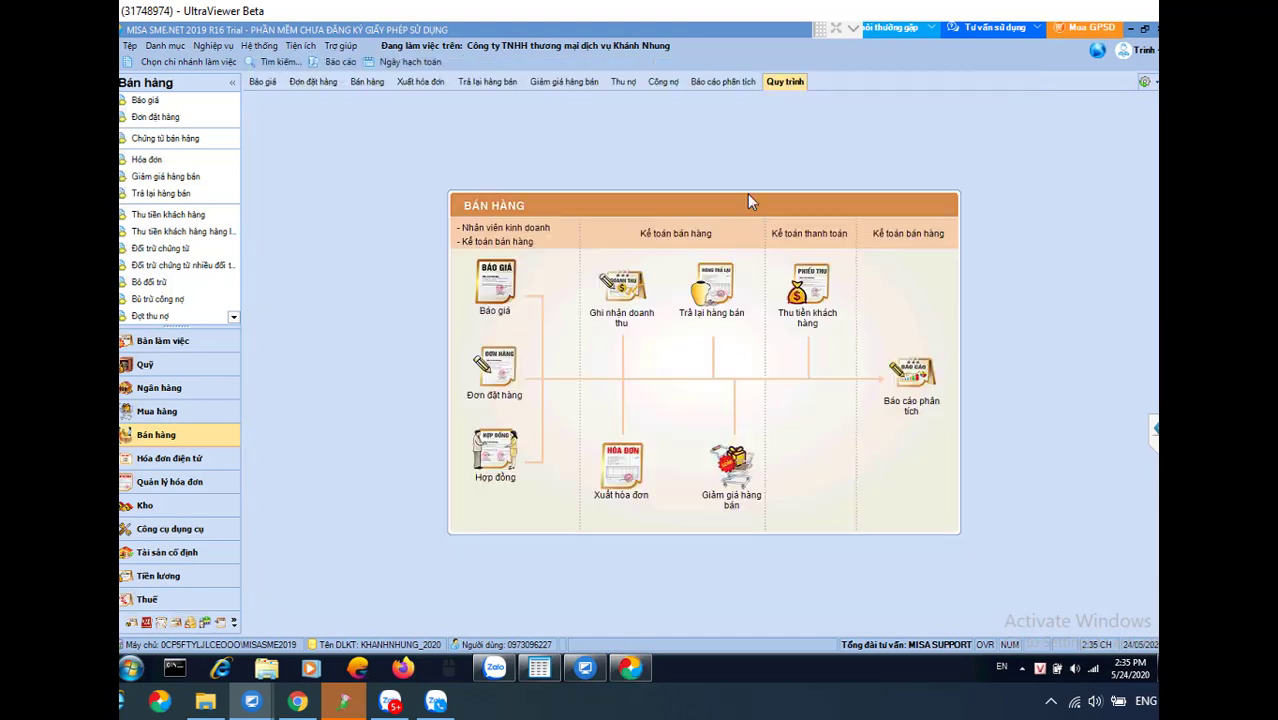
Open the Nhân viên list and start a new employee, proposed code NV00001
click(166, 46)
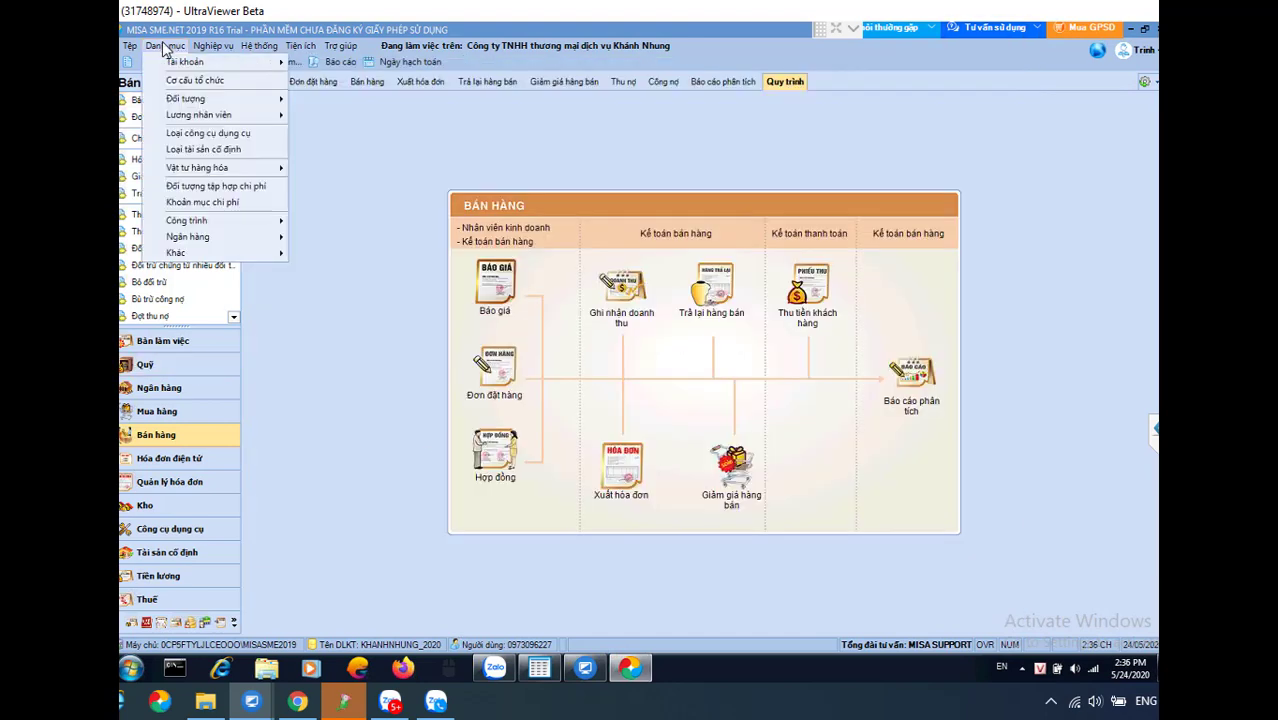
mouse_move(205, 100)
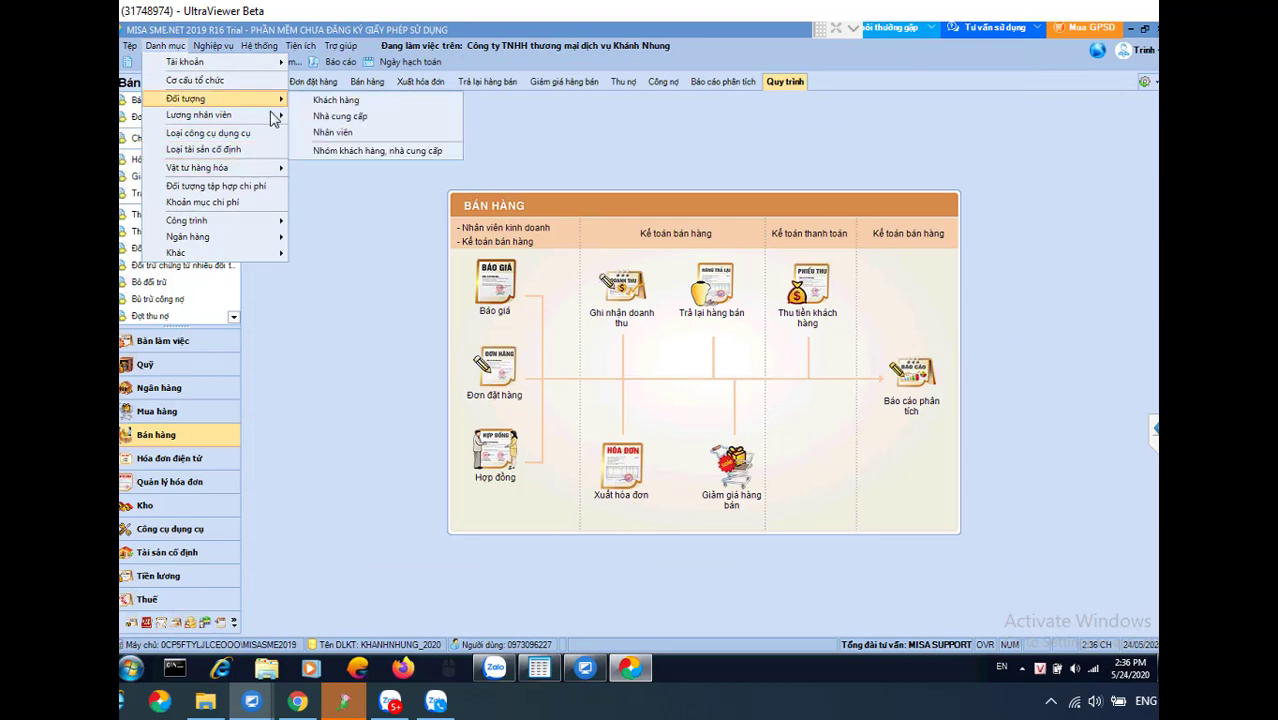
click(330, 133)
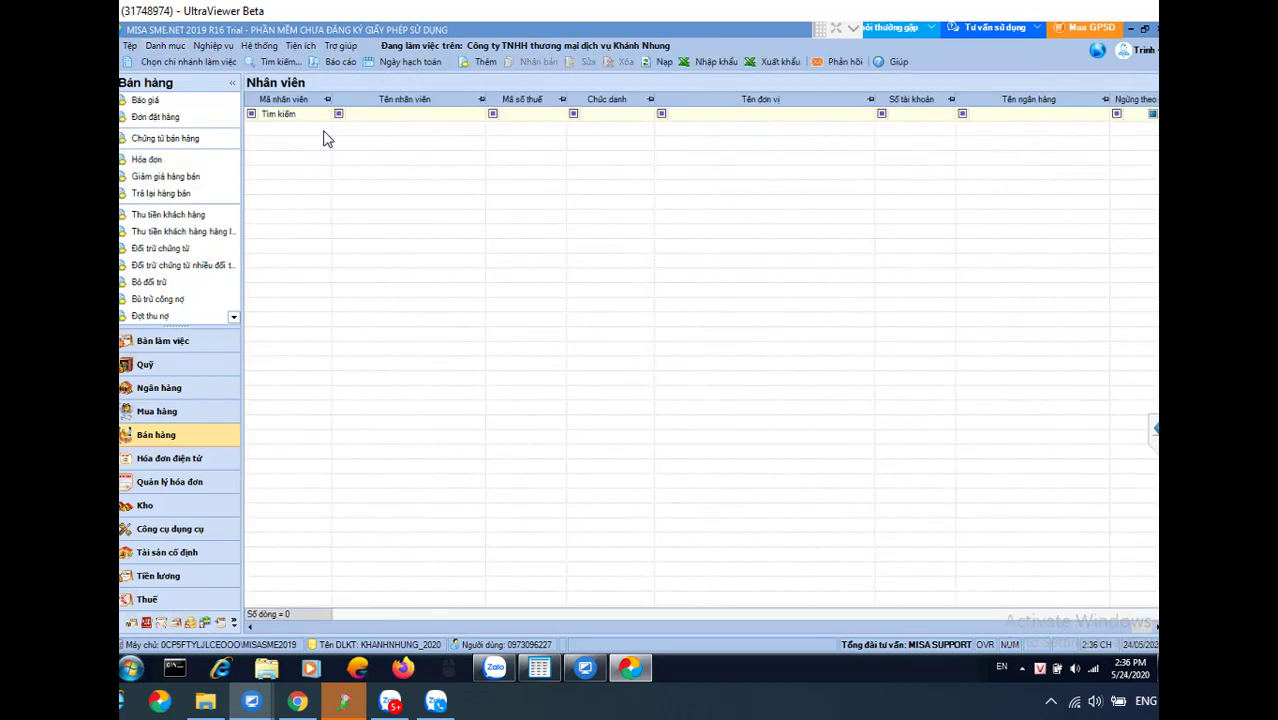
click(481, 61)
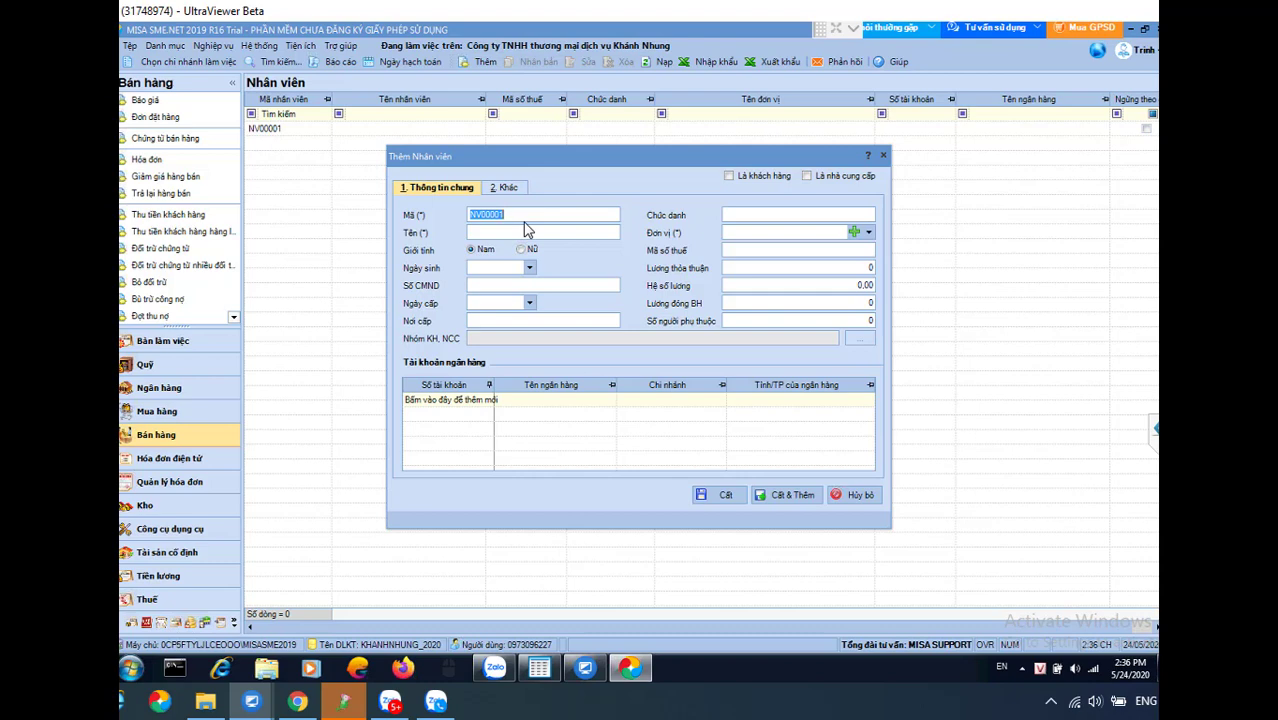
text(NV)
text(.LAM)
click(868, 232)
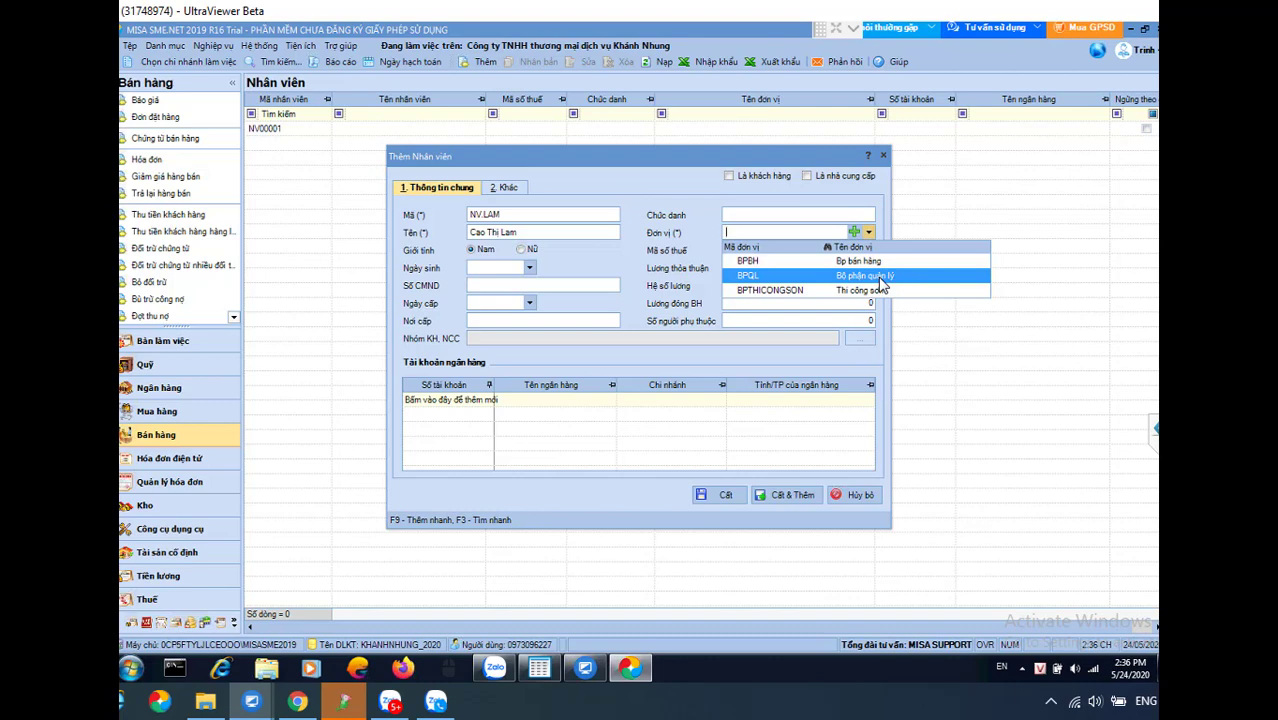
click(866, 277)
click(734, 229)
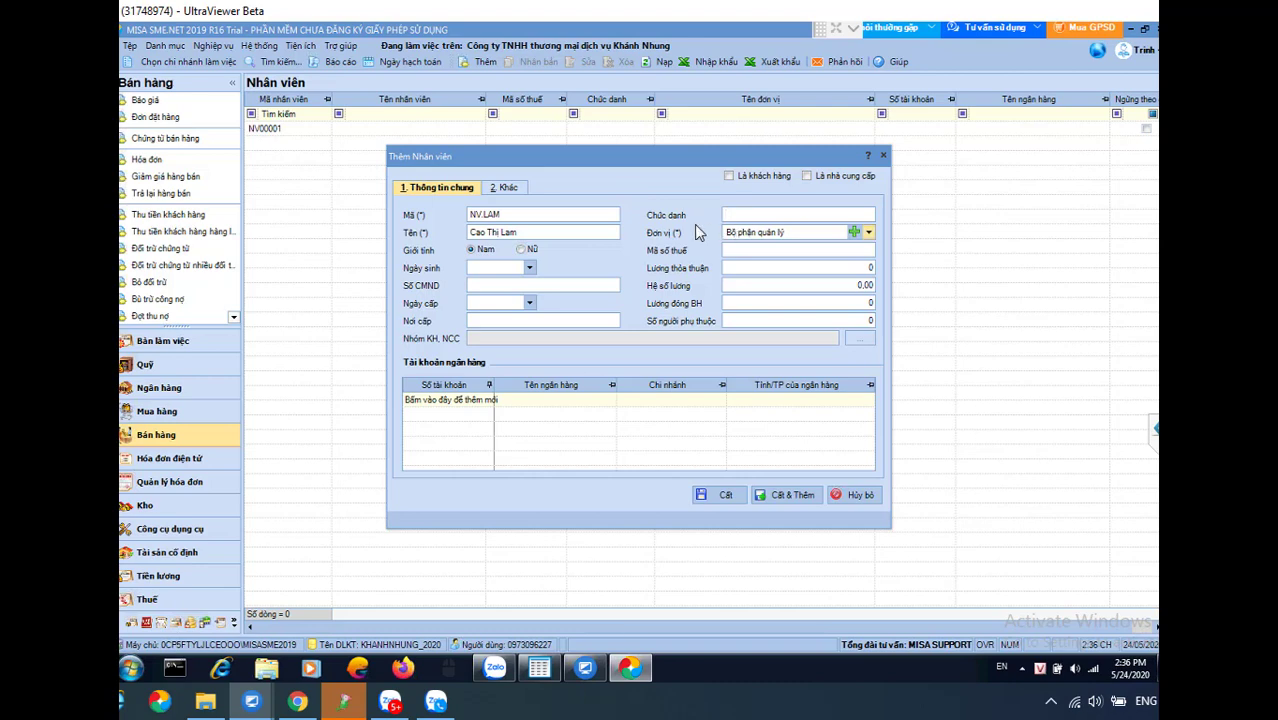
click(510, 214)
click(594, 232)
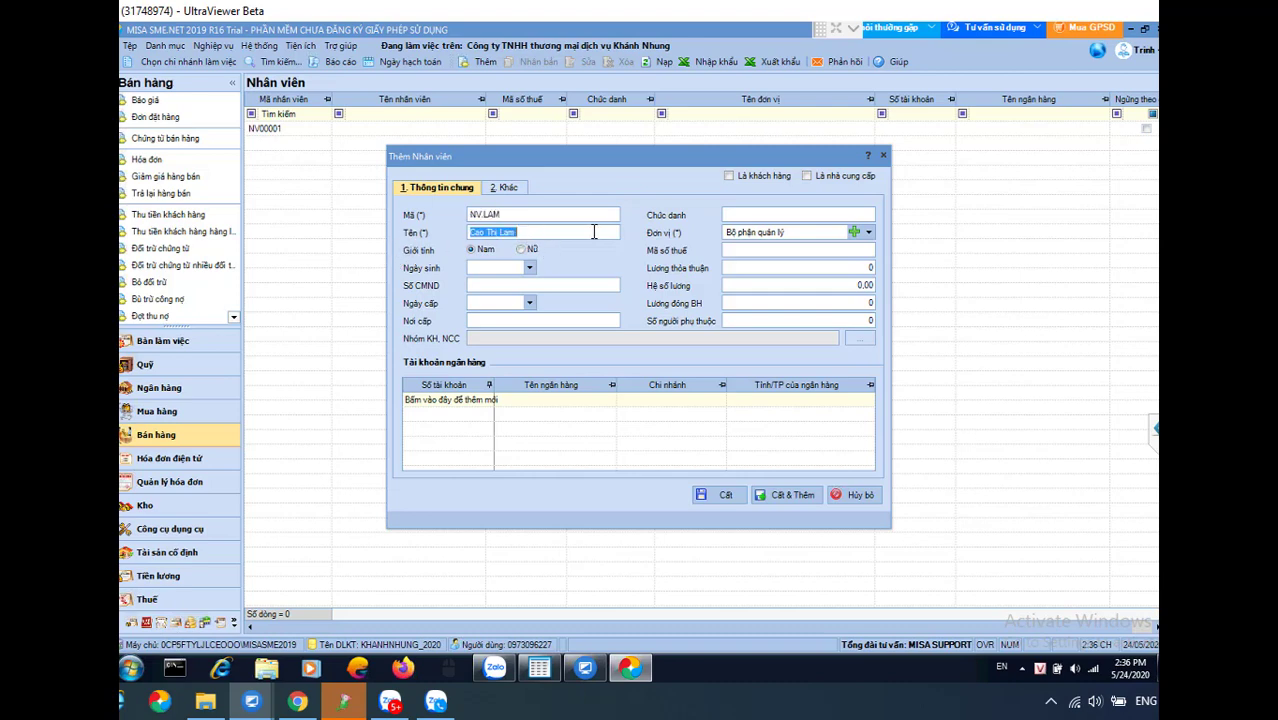
click(797, 234)
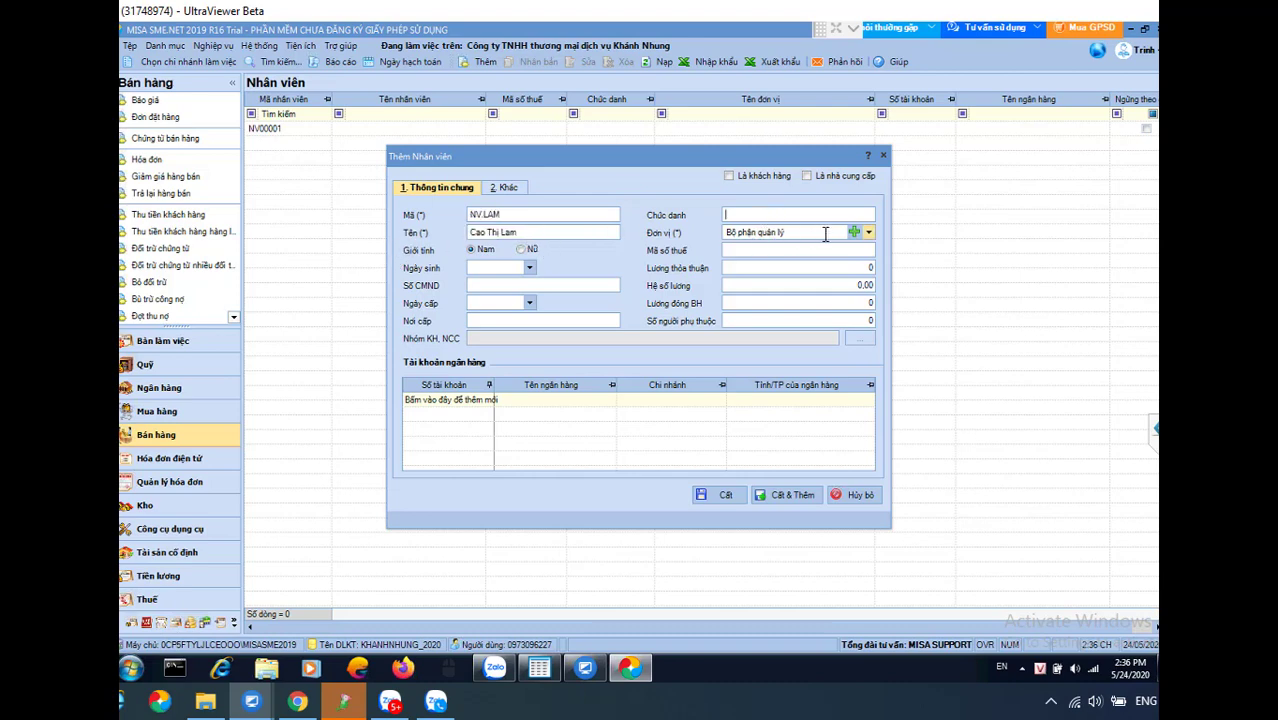
click(516, 216)
key(Tab)
click(512, 216)
key(Tab)
click(524, 216)
click(522, 220)
key(Caps_Lock)
key(Tab)
key(Caps_Lock)
click(786, 496)
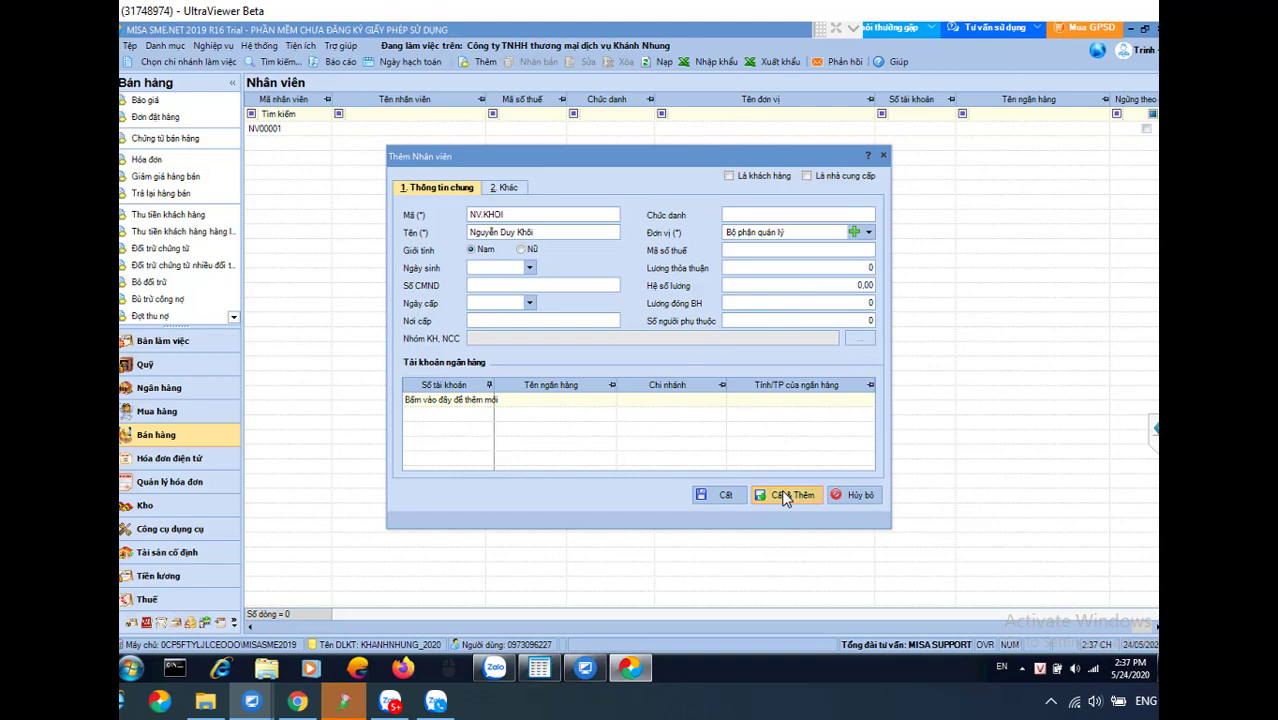
double_click(528, 211)
key(Caps_Lock)
text(NHUNG)
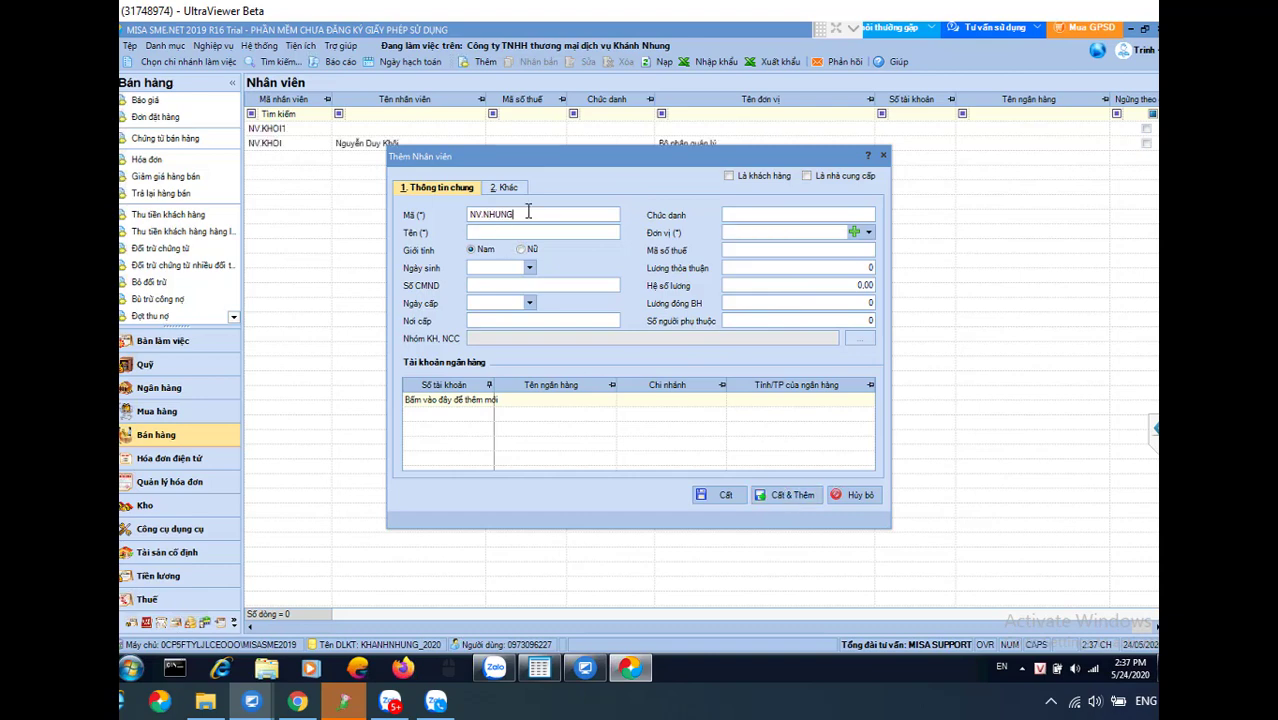
key(Tab)
key(ctrl+s)
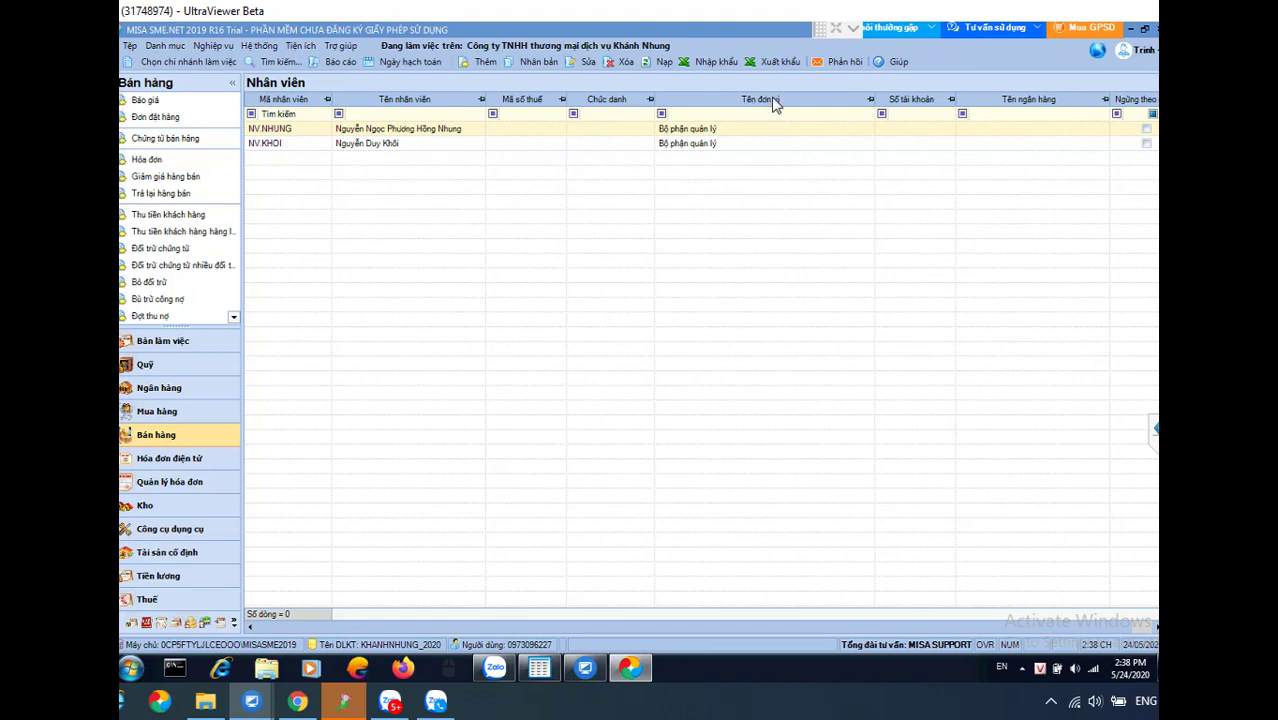
mouse_move(815, 44)
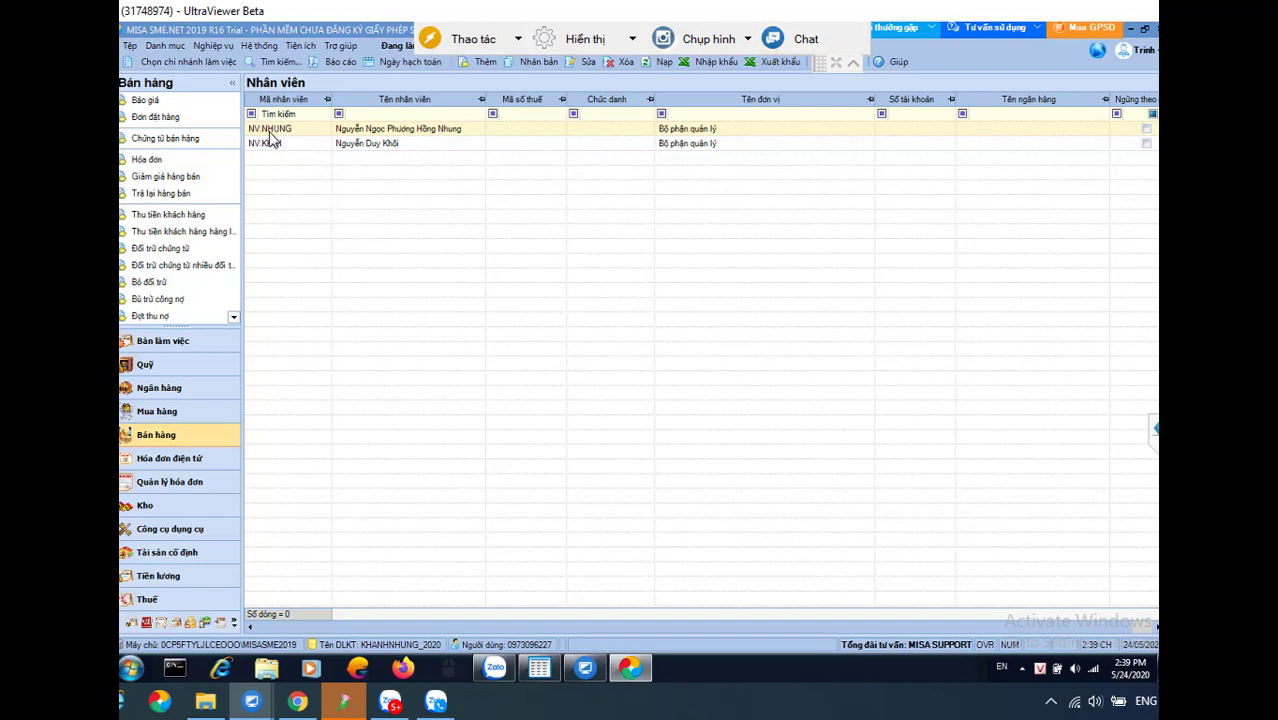
click(164, 48)
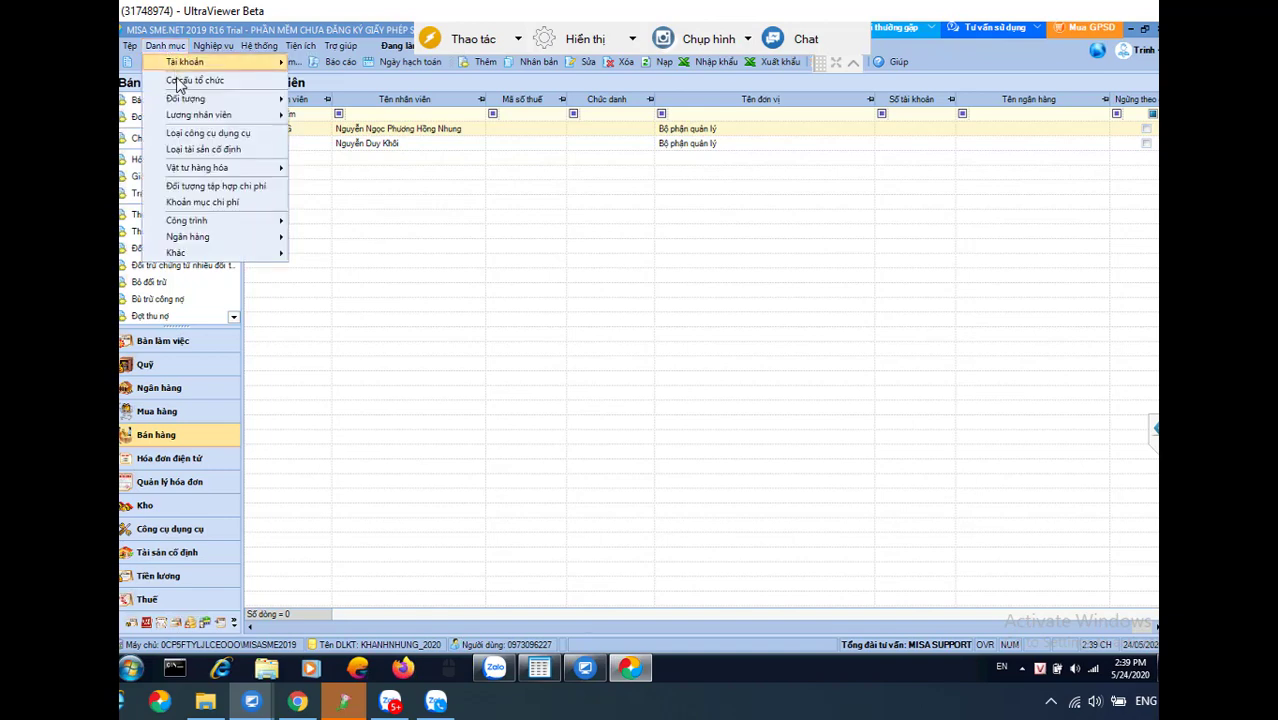
Review KN's signer rows for chief accountant, warehouse keeper, cashier and preparer, then close
click(180, 82)
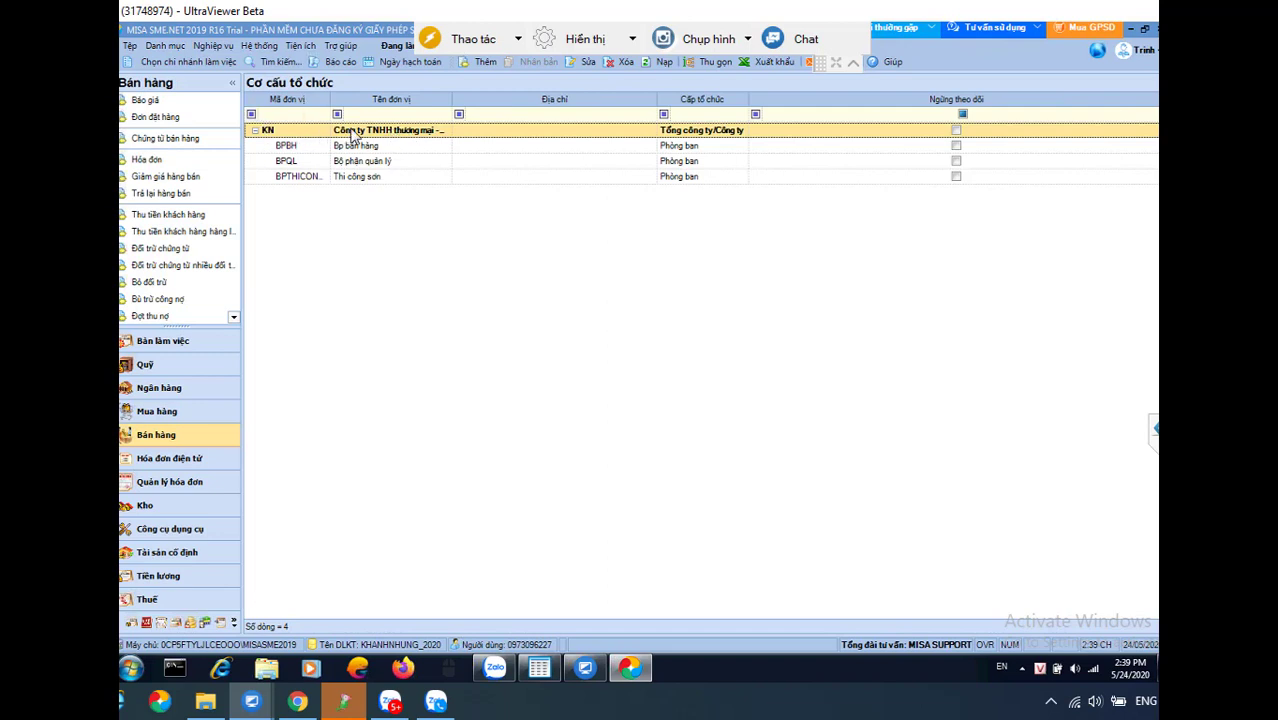
double_click(481, 136)
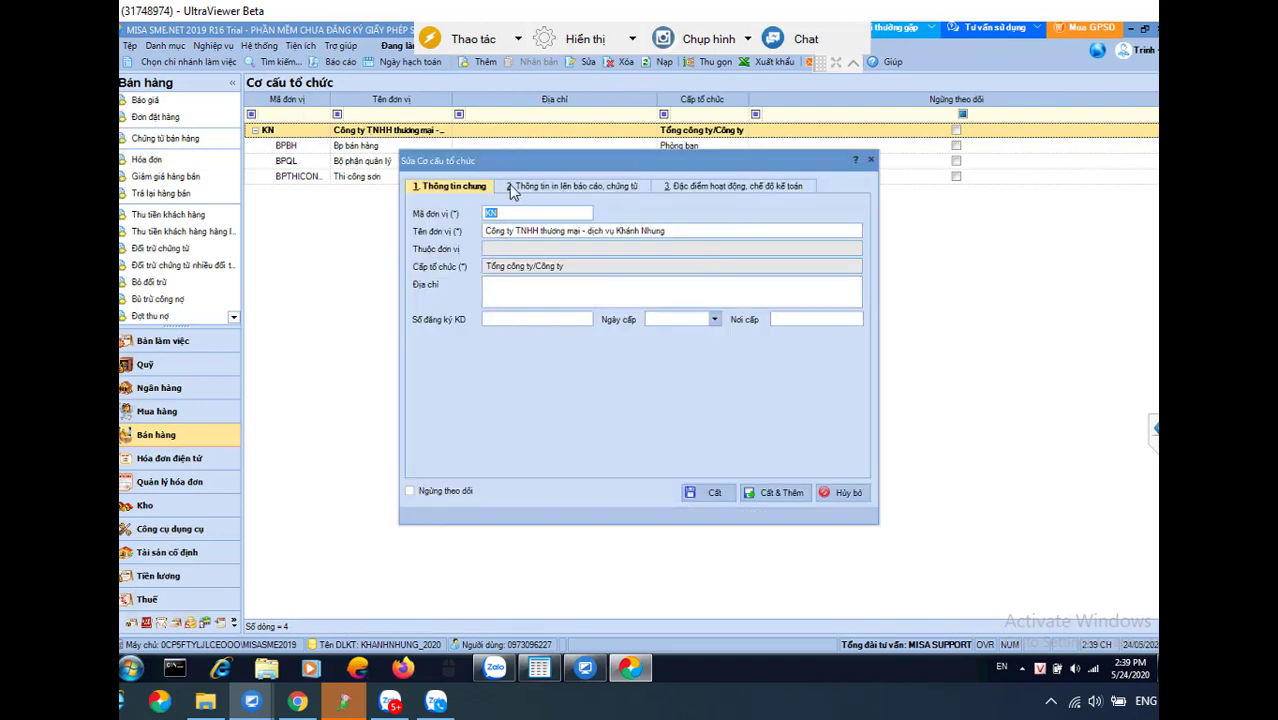
click(555, 188)
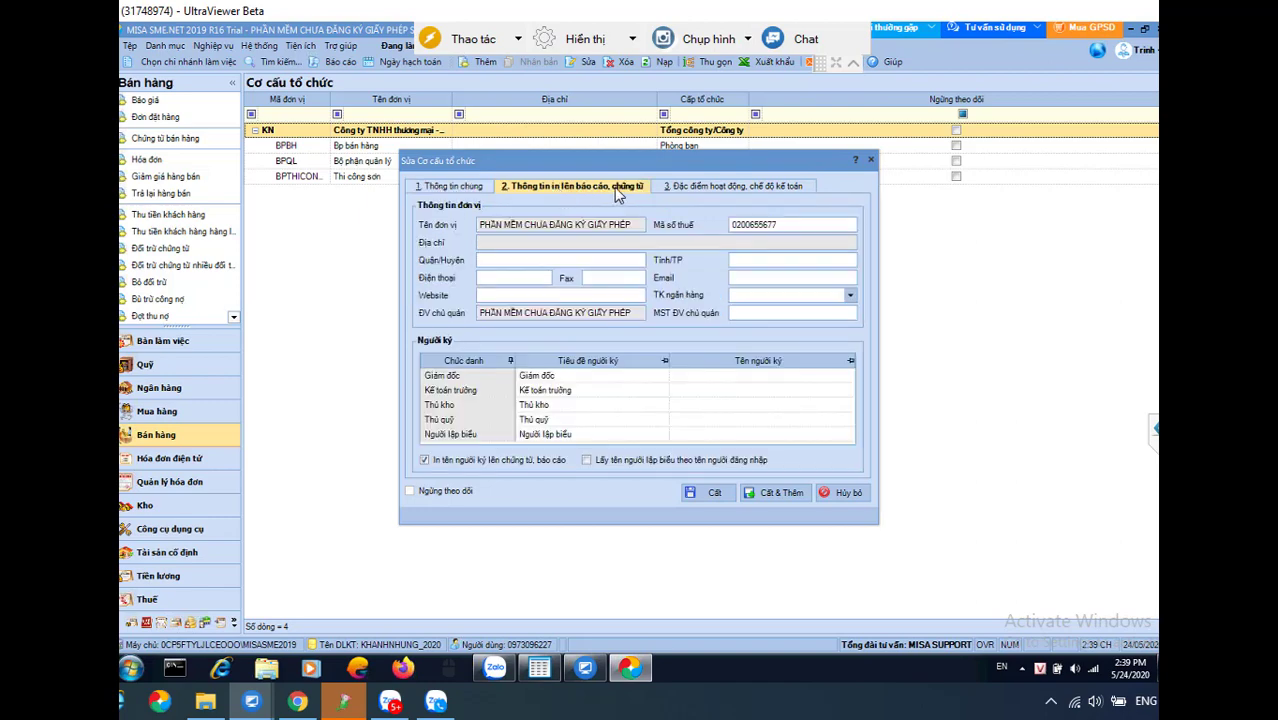
click(452, 393)
click(710, 393)
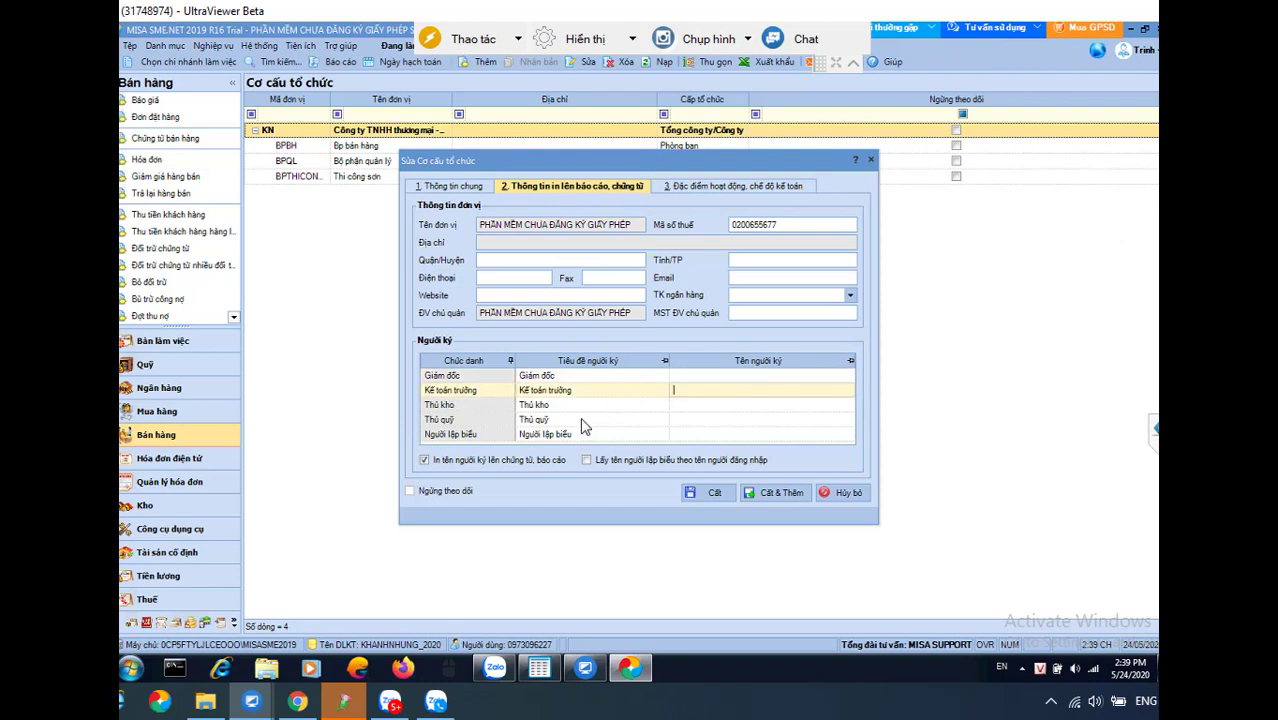
click(699, 409)
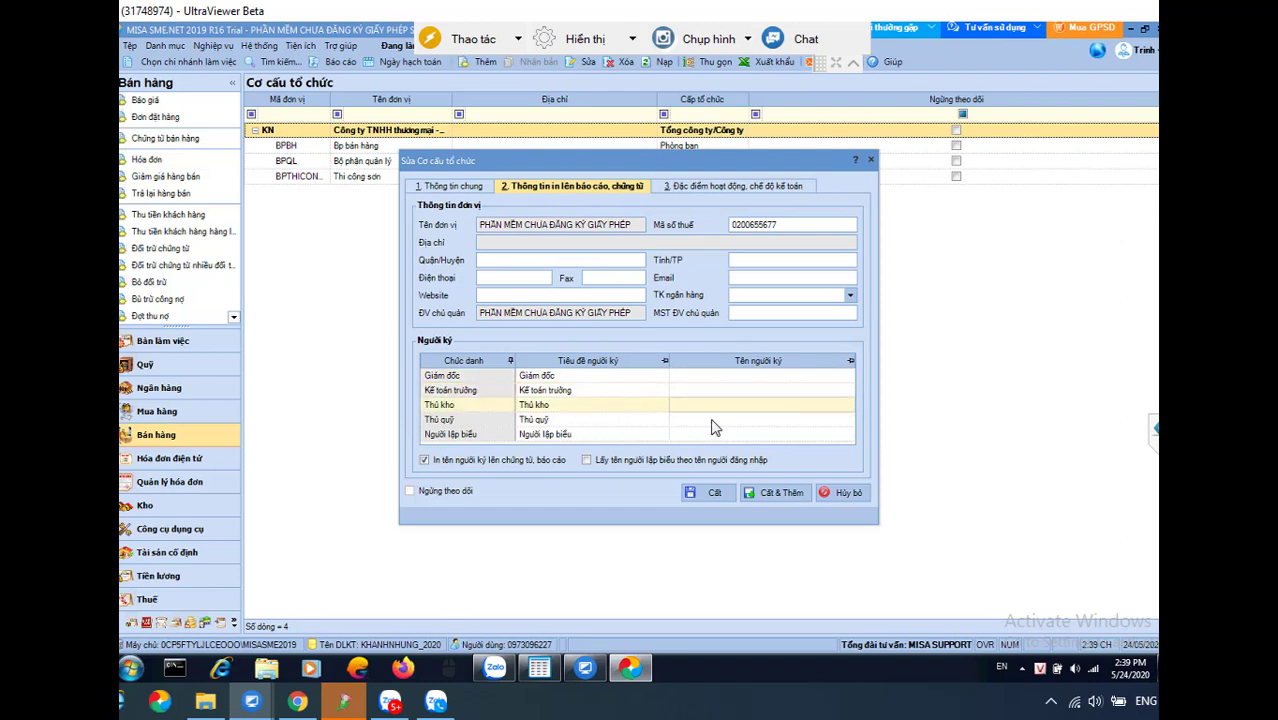
click(663, 420)
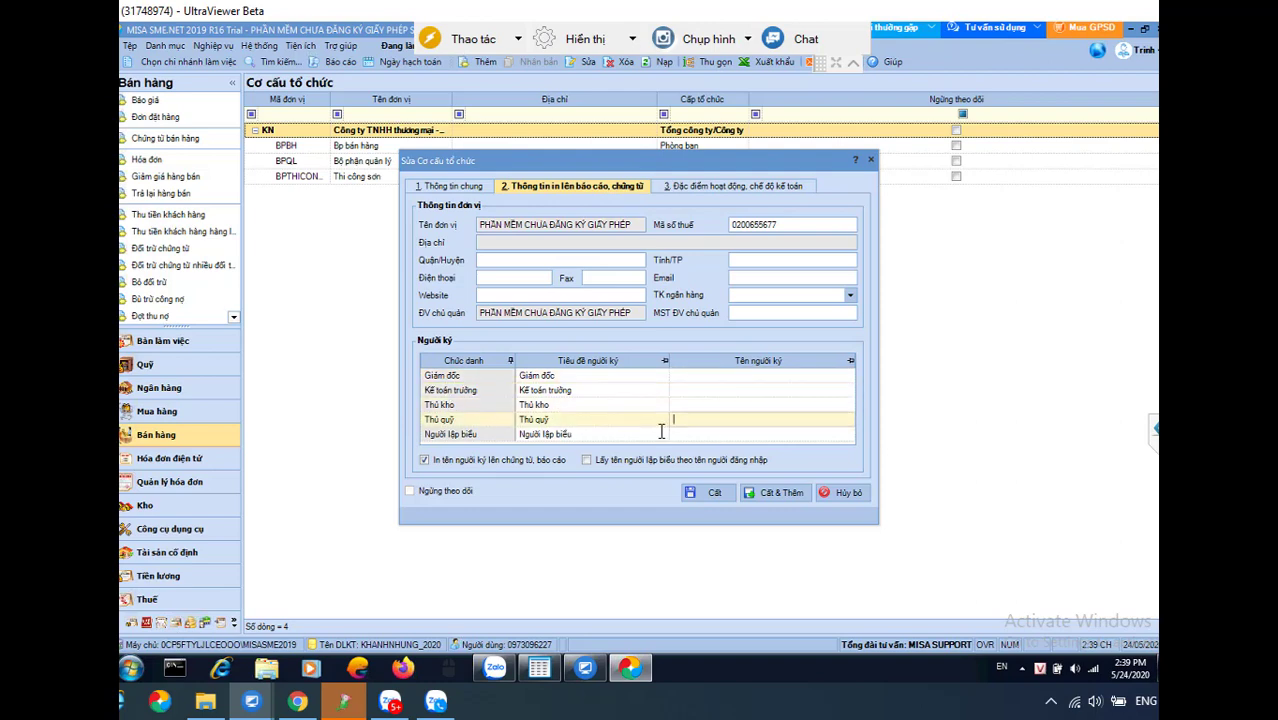
click(717, 436)
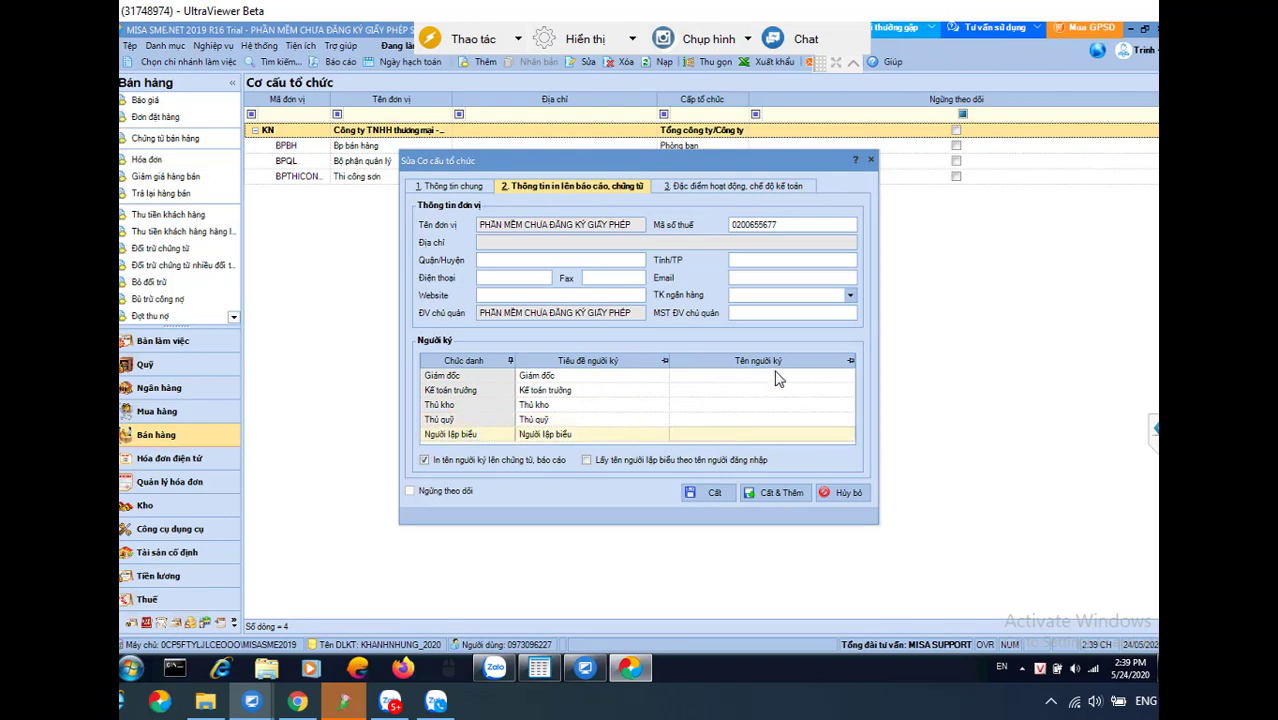
click(840, 493)
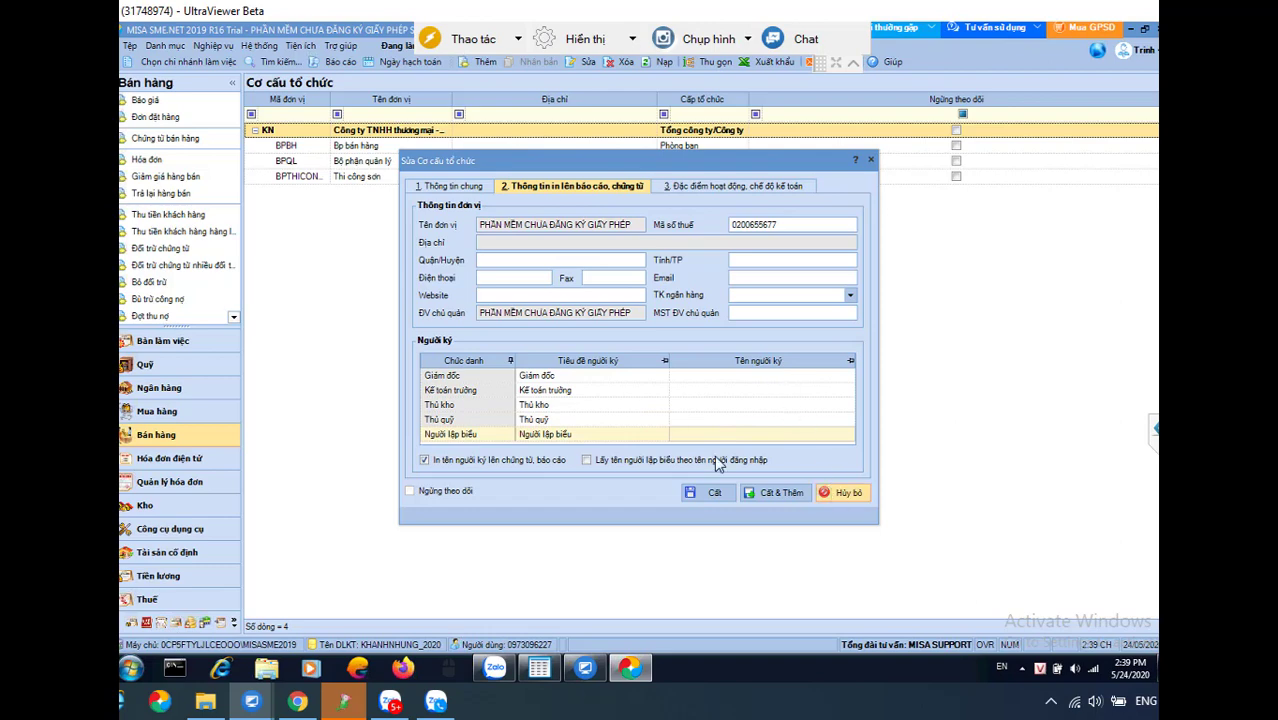
Reopen company KN from Cơ cấu tổ chức, check the director signer, and save
click(163, 46)
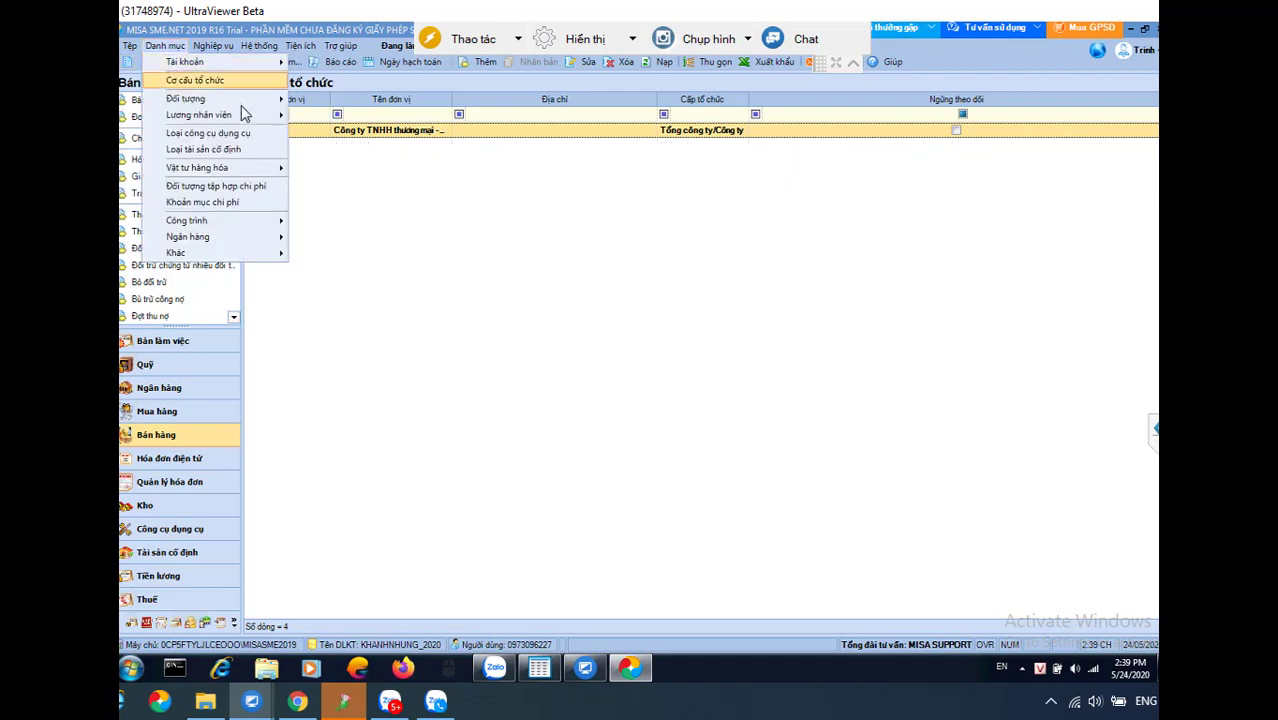
click(194, 80)
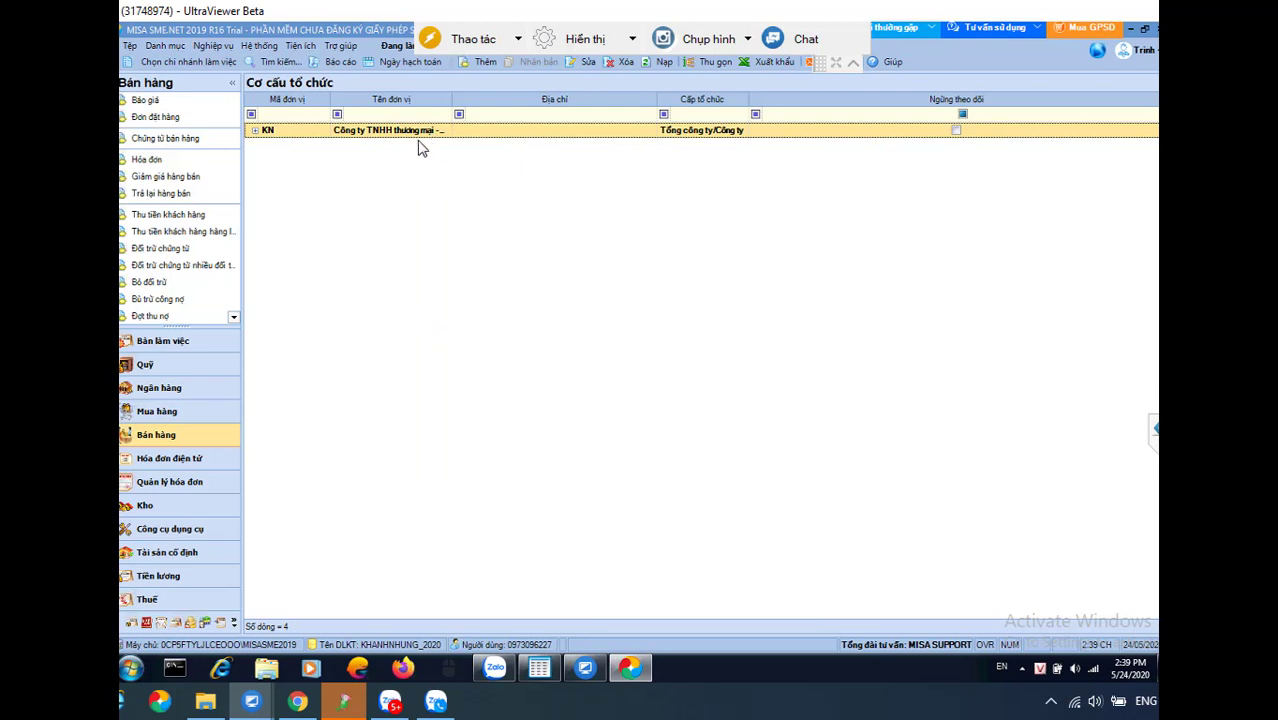
double_click(405, 131)
click(570, 186)
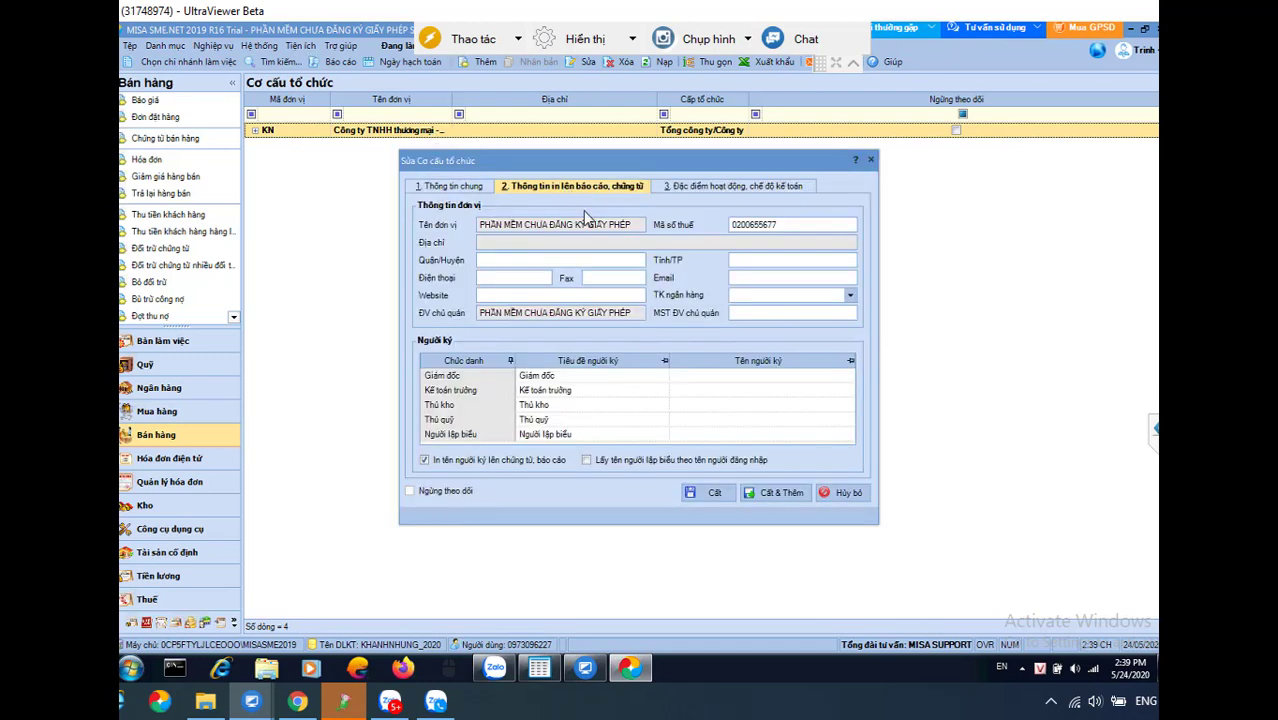
click(731, 378)
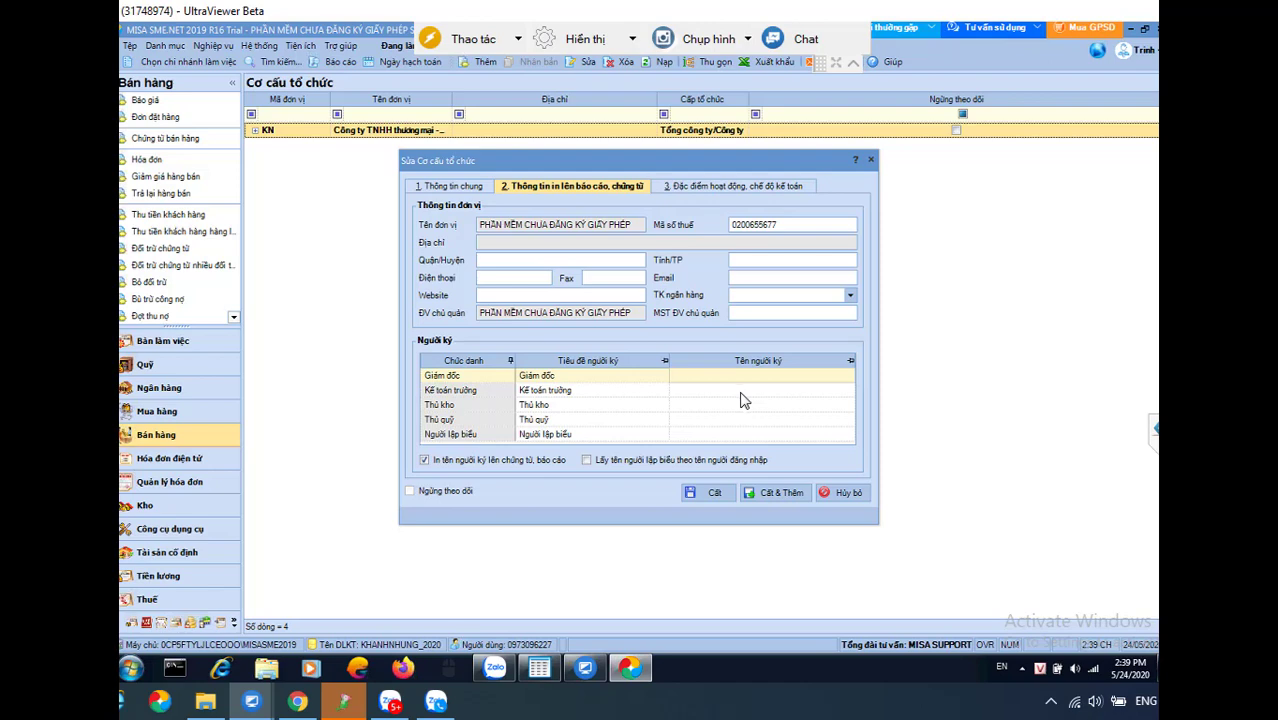
click(836, 494)
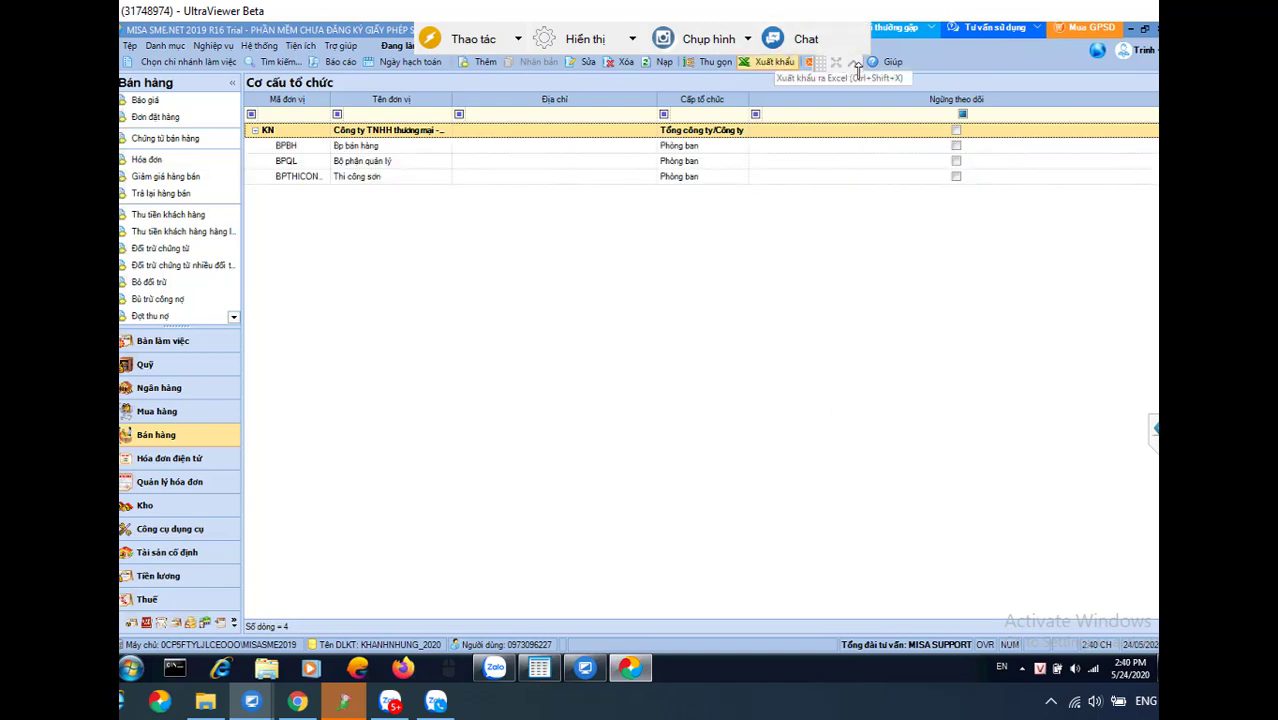
Show the Danh mục menu's Vật tư hàng hóa submenu with the Kho catalogue
click(165, 46)
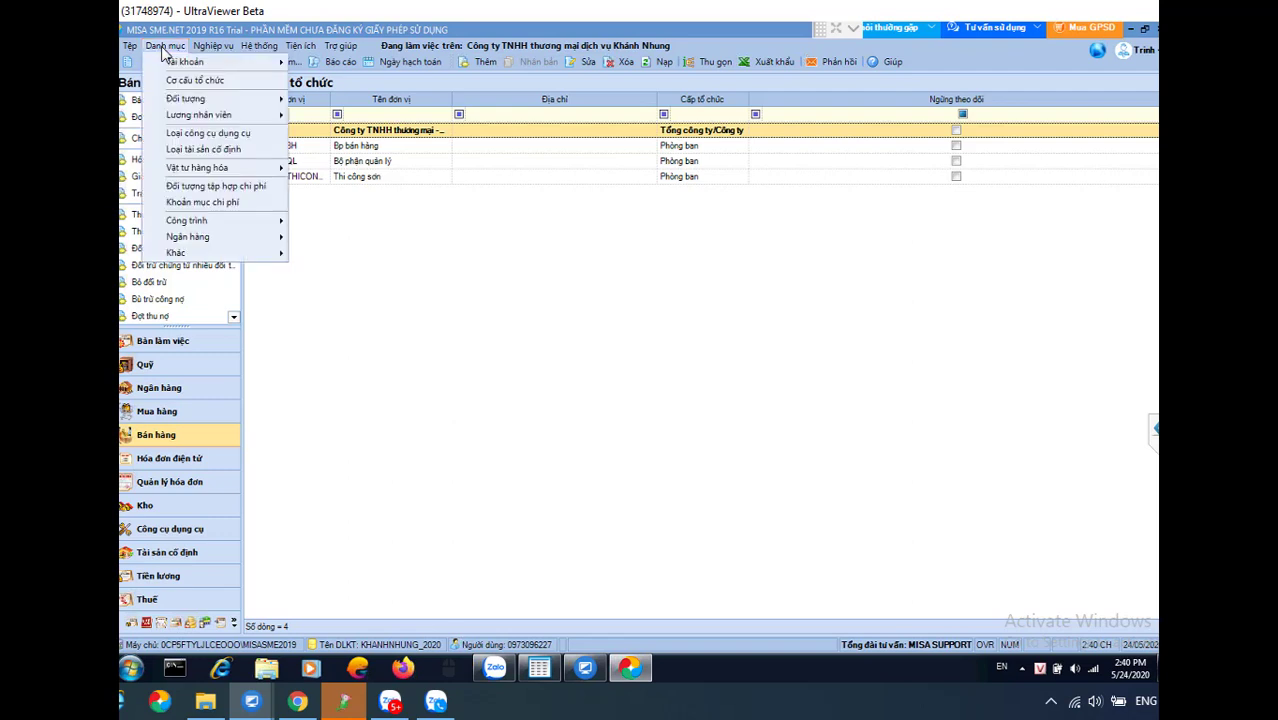
mouse_move(201, 119)
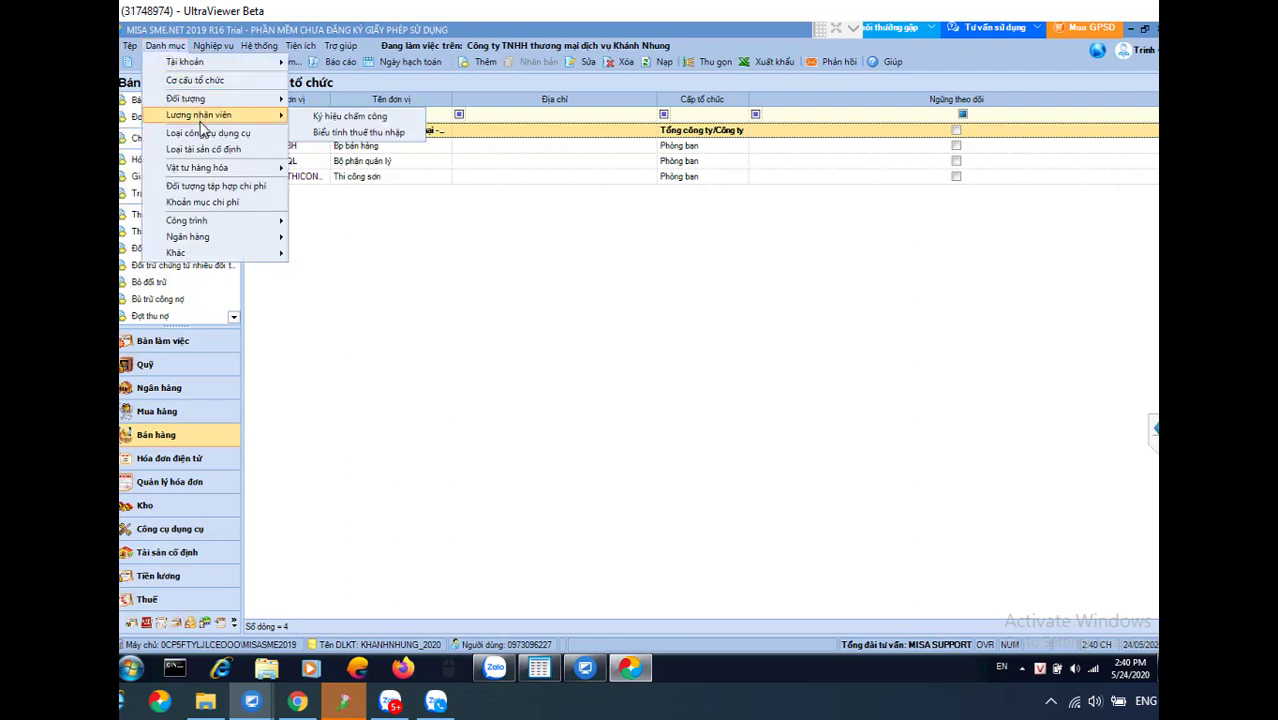
mouse_move(207, 170)
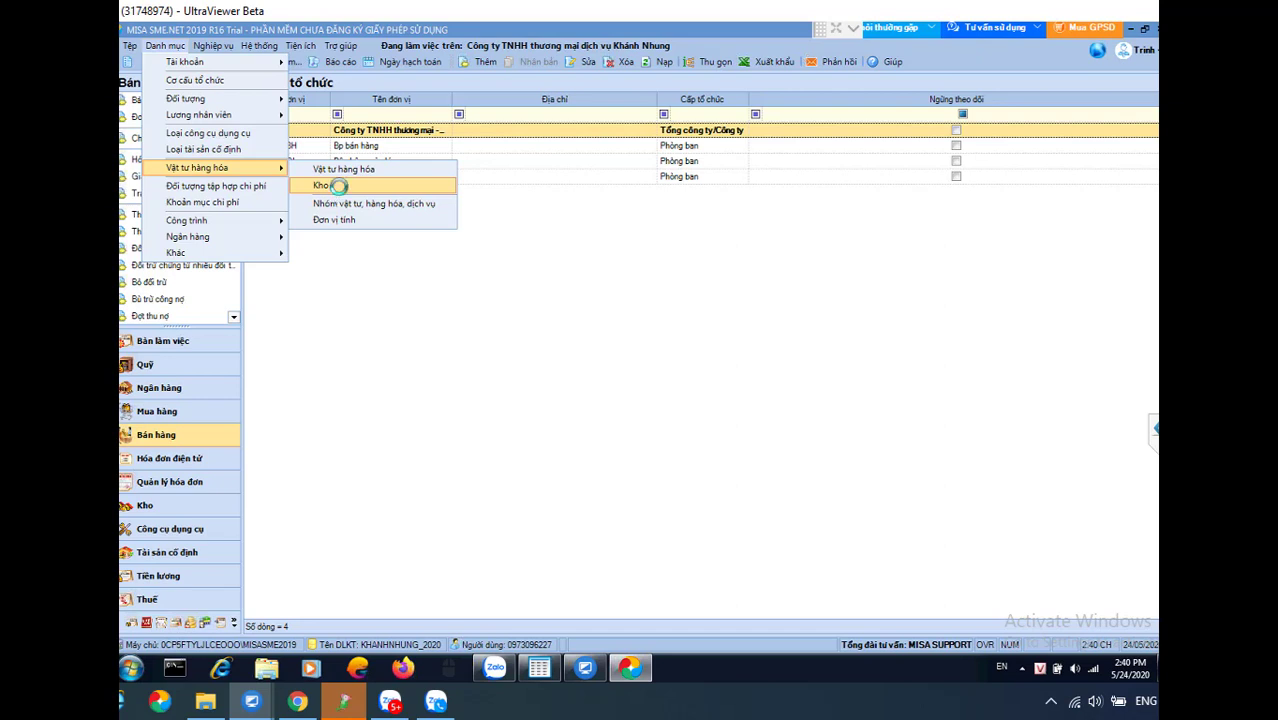
Add warehouse 152 in the Kho list, linked to account 152
click(330, 190)
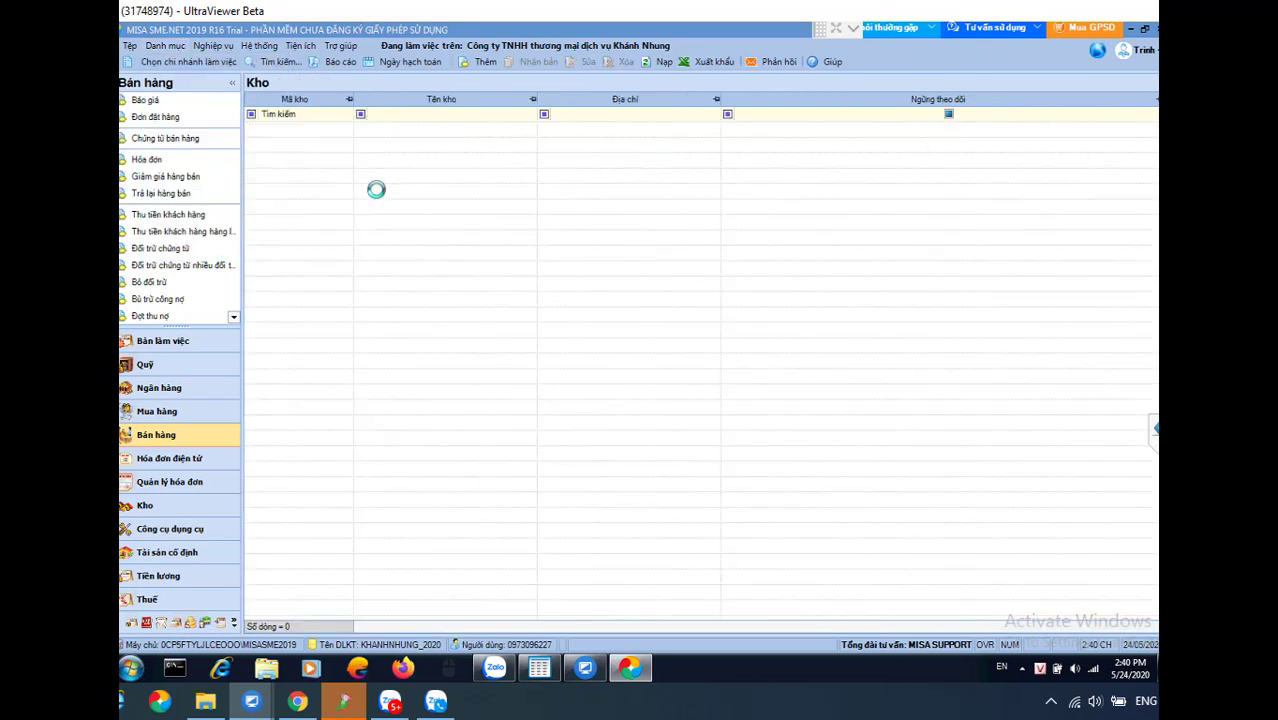
click(483, 62)
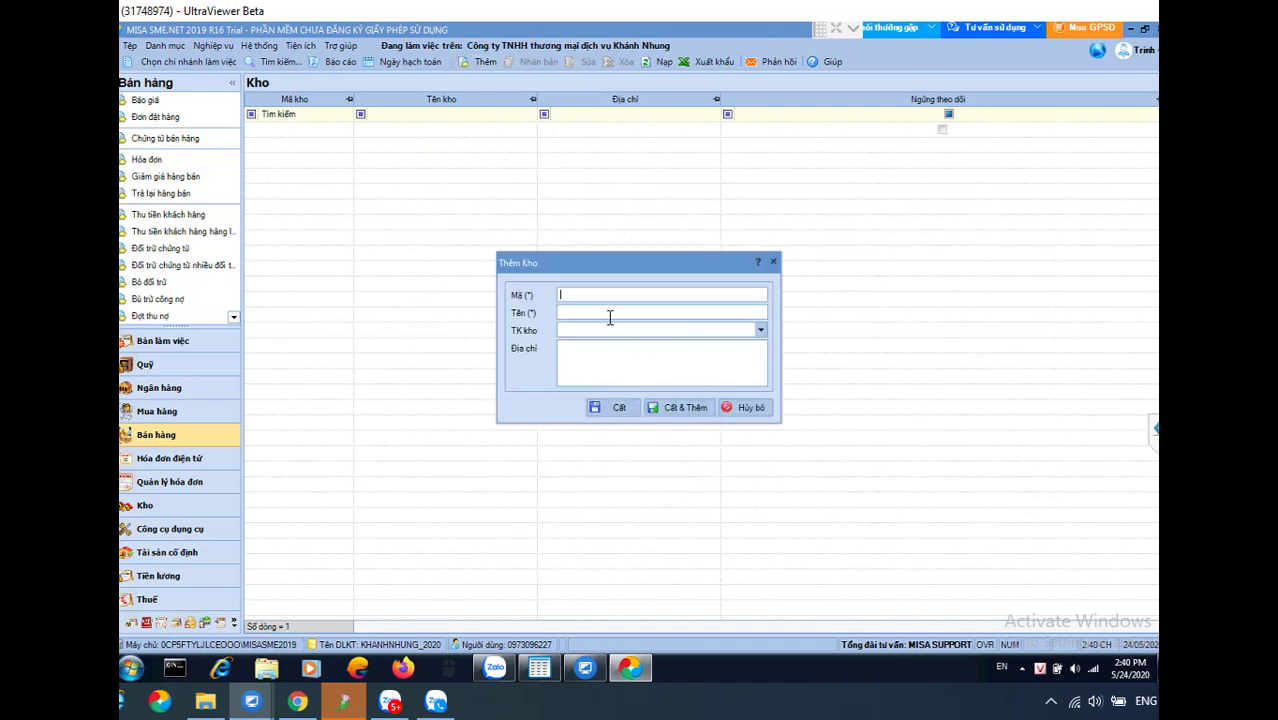
text(152)
text(Nguyên Vật Liệu)
click(604, 330)
text(152)
click(609, 350)
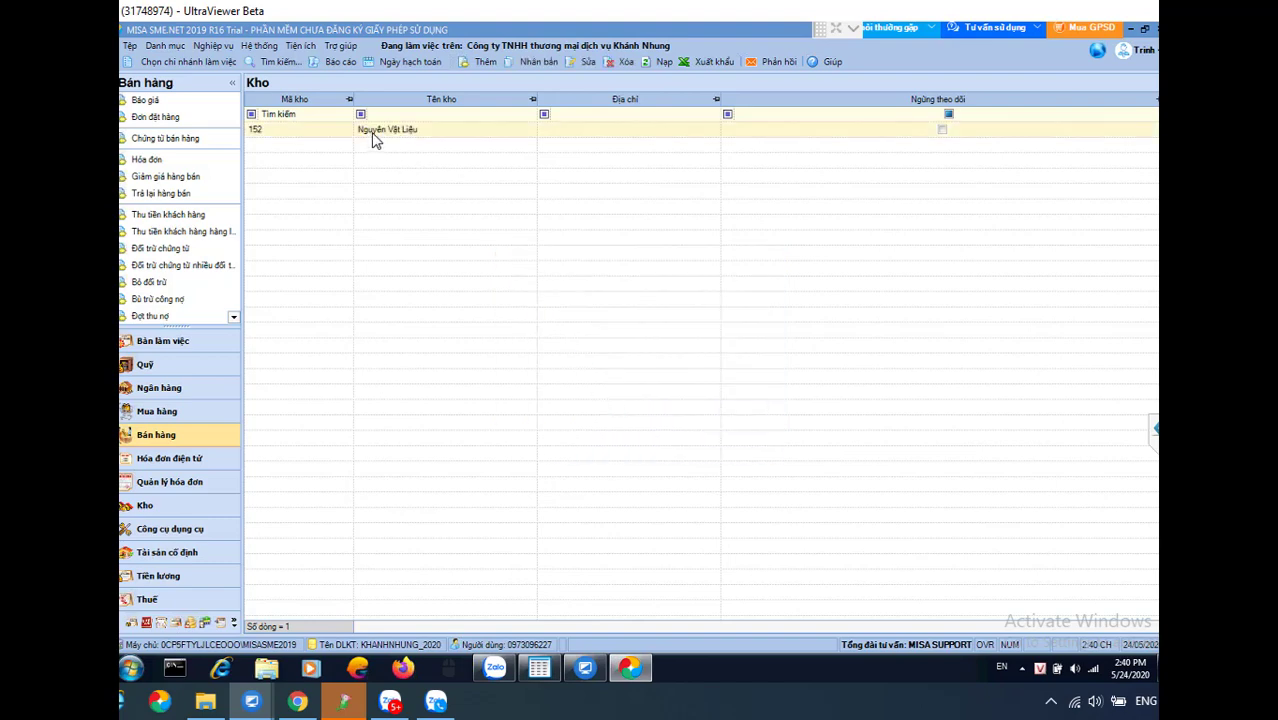
Save warehouse 156 Hàng Hóa and draft warehouse 153 Kho CCDC
click(480, 62)
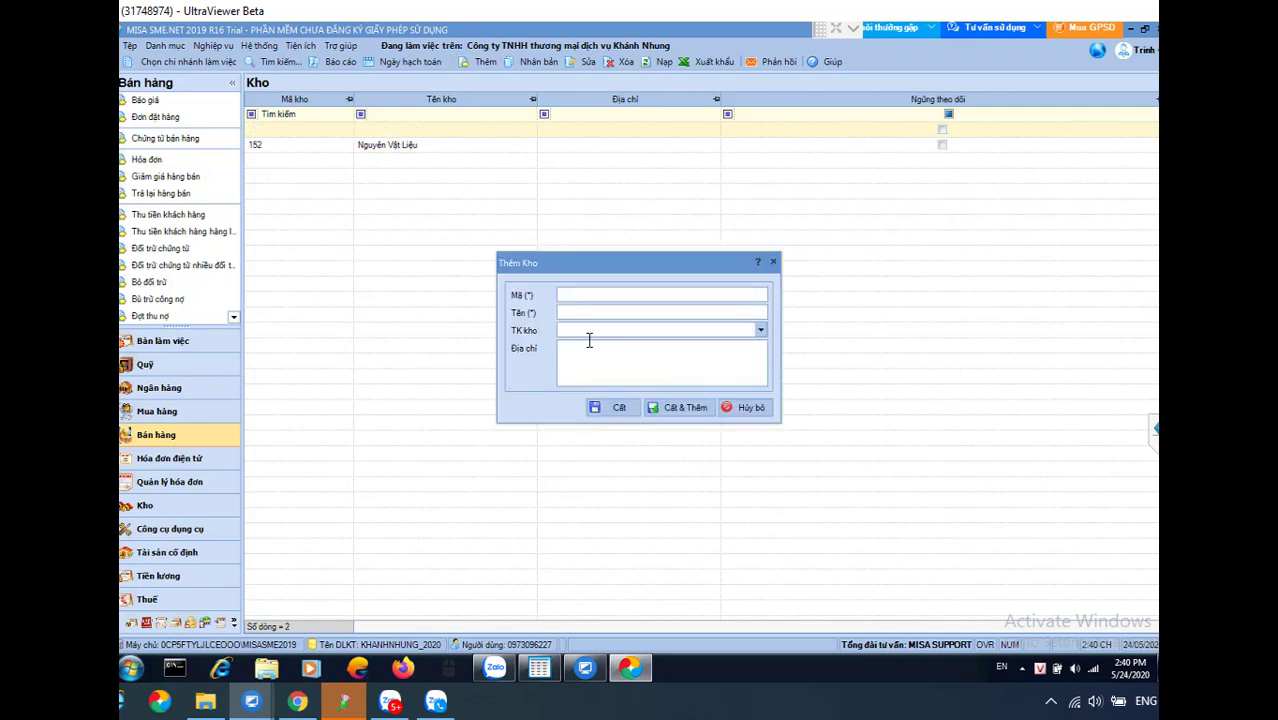
text(156)
text(Hàng Hóa)
key(ctrl+s)
key(ctrl+n)
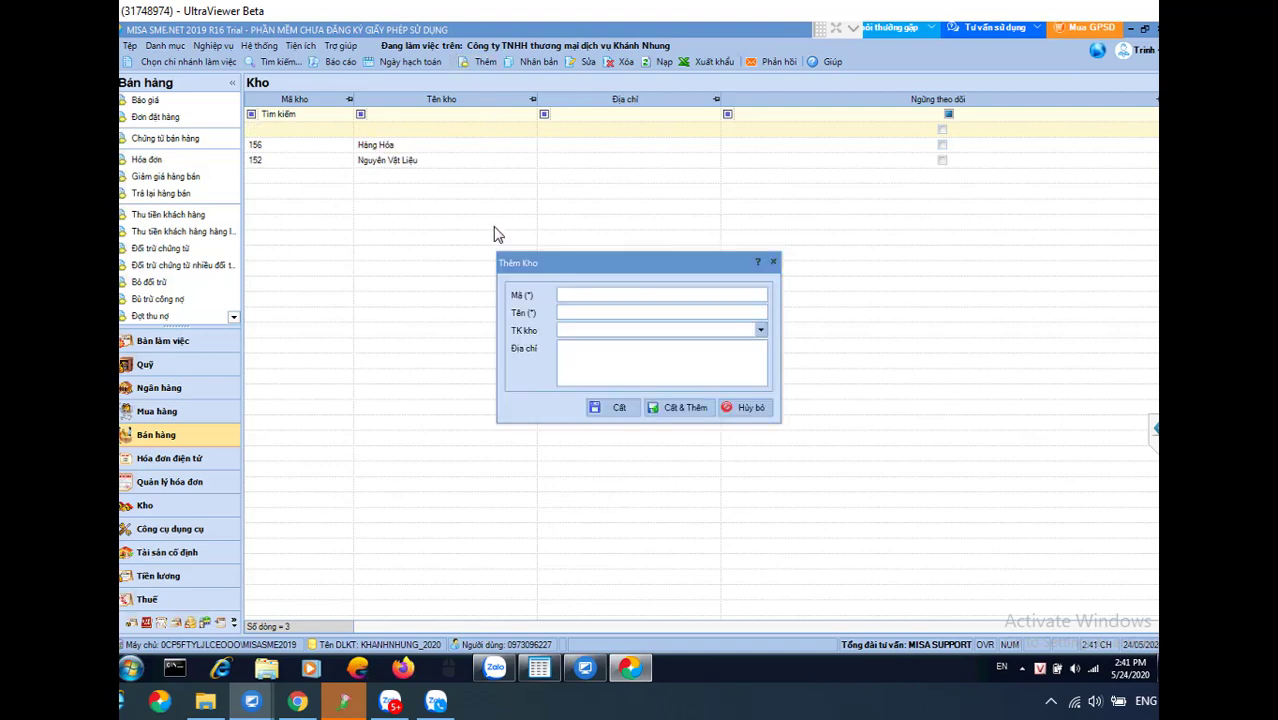
text(153)
text(Kho CCDC)
key(Tab)
text(153)
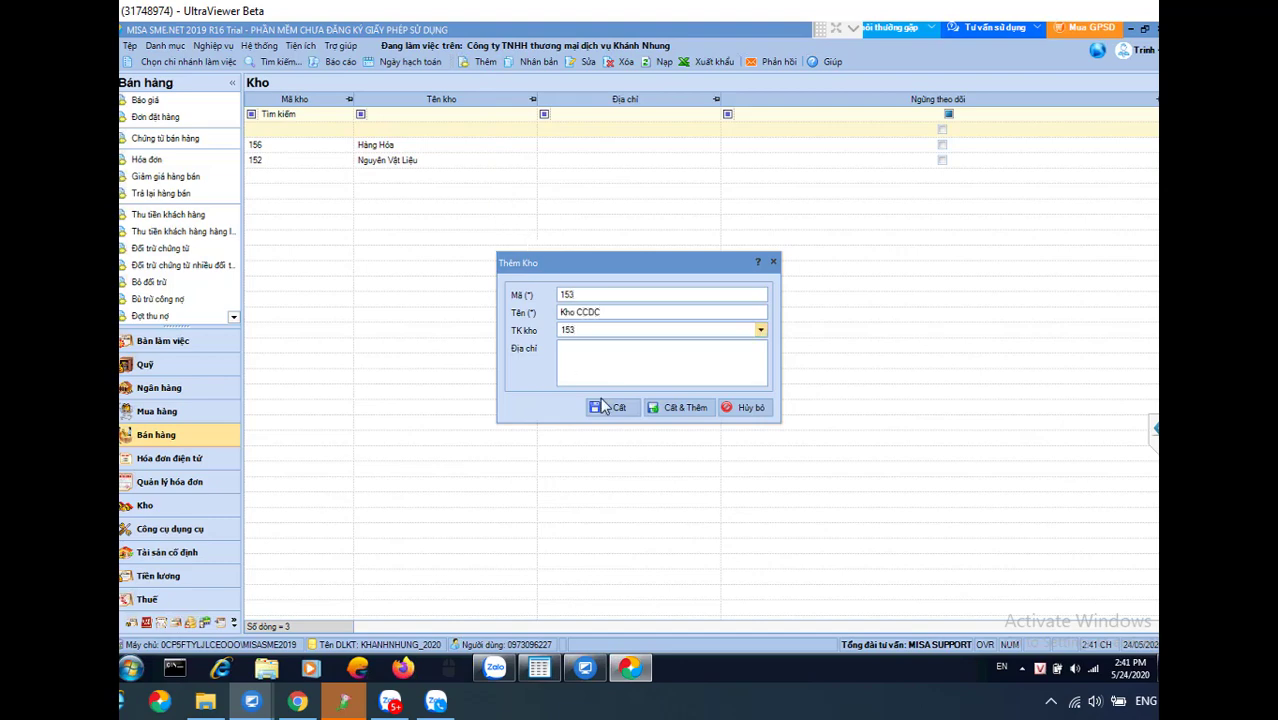
click(604, 405)
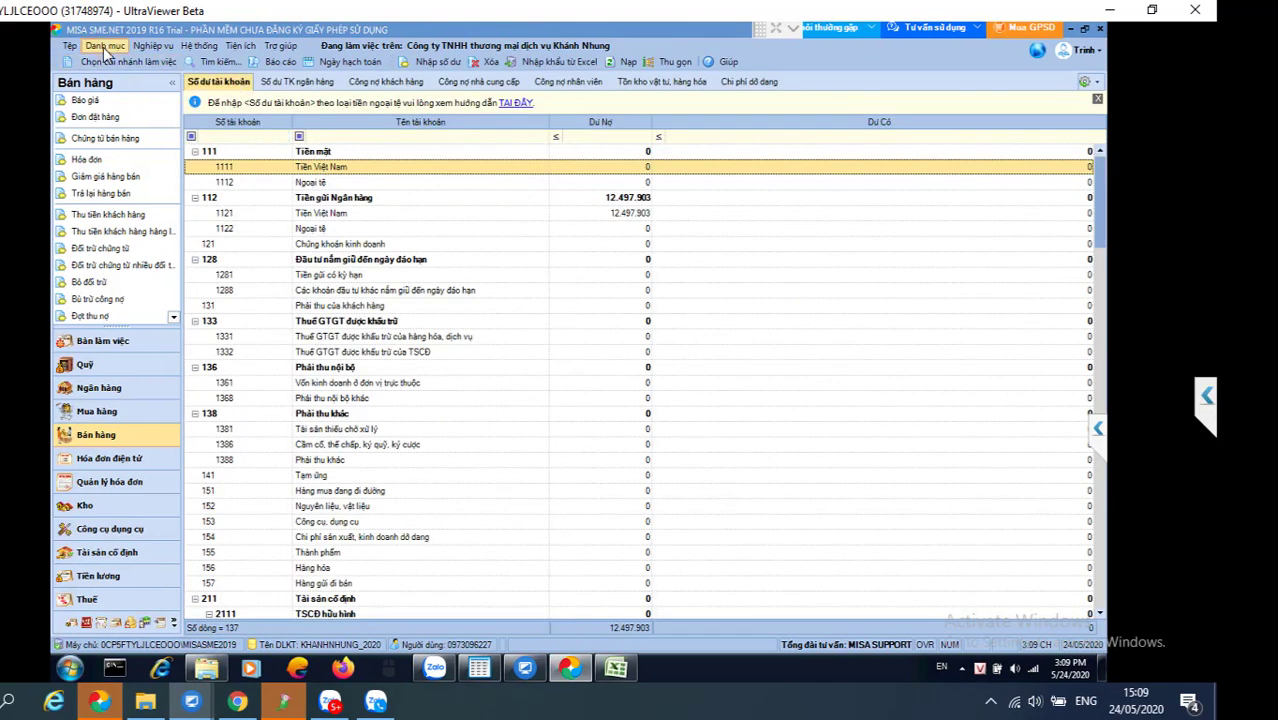
Browse the Đối tượng, Vật tư hàng hóa and Ngân hàng catalogue submenus, then dismiss them
click(104, 46)
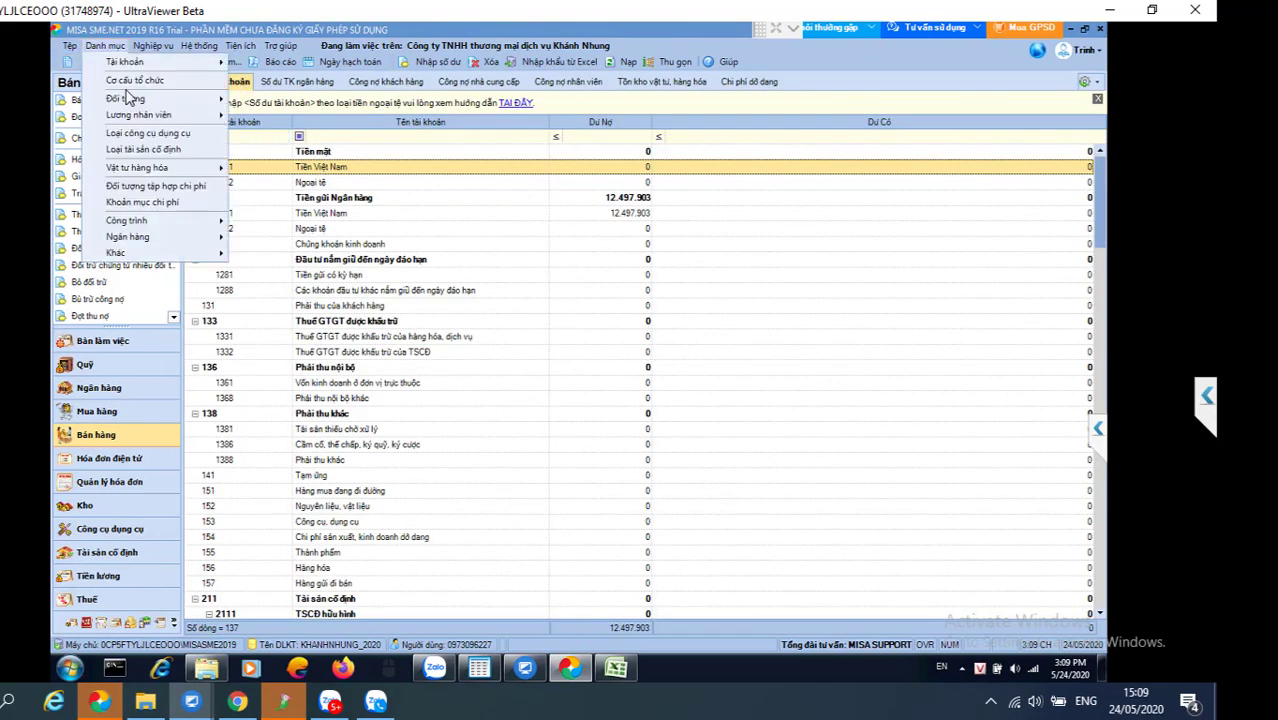
mouse_move(130, 100)
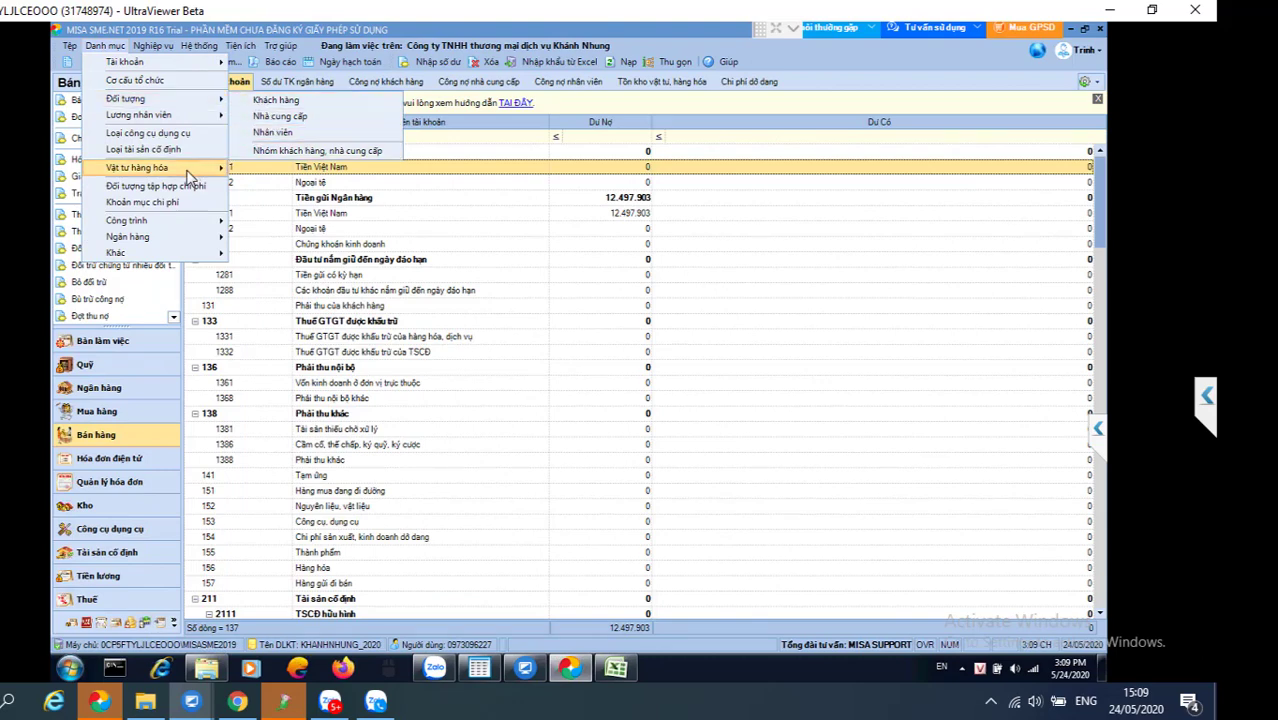
mouse_move(189, 176)
mouse_move(165, 228)
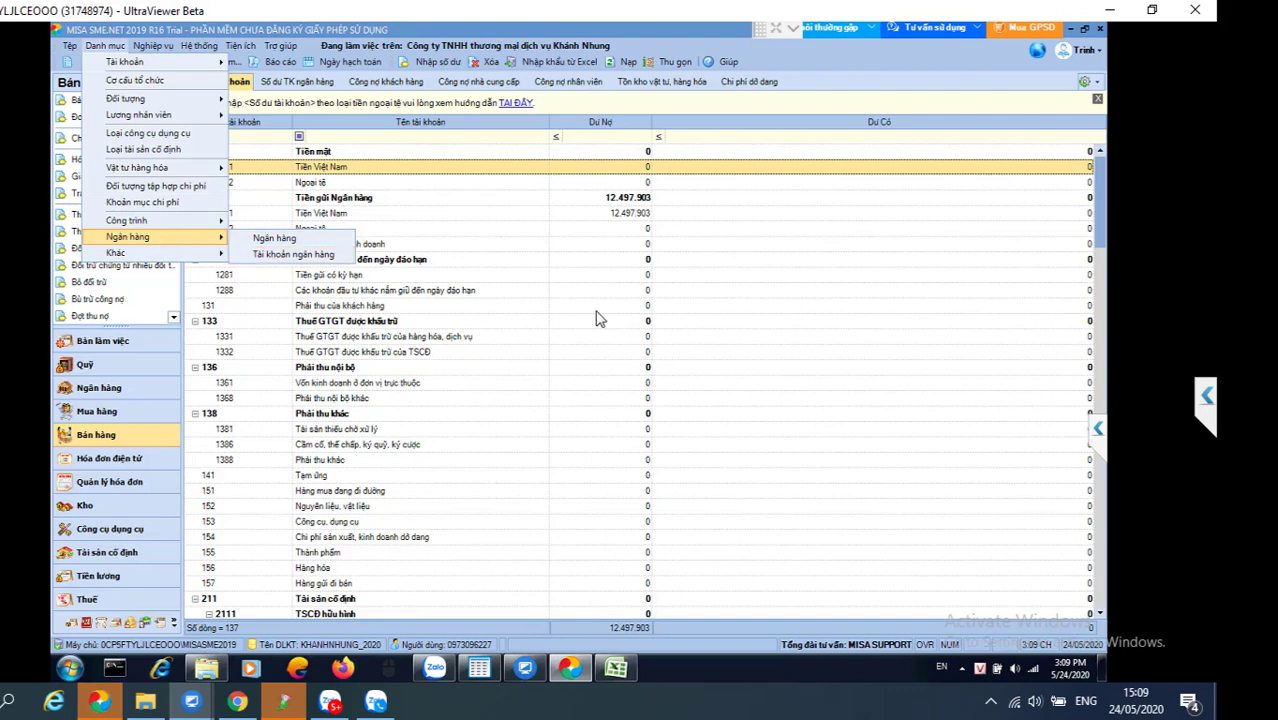
click(757, 325)
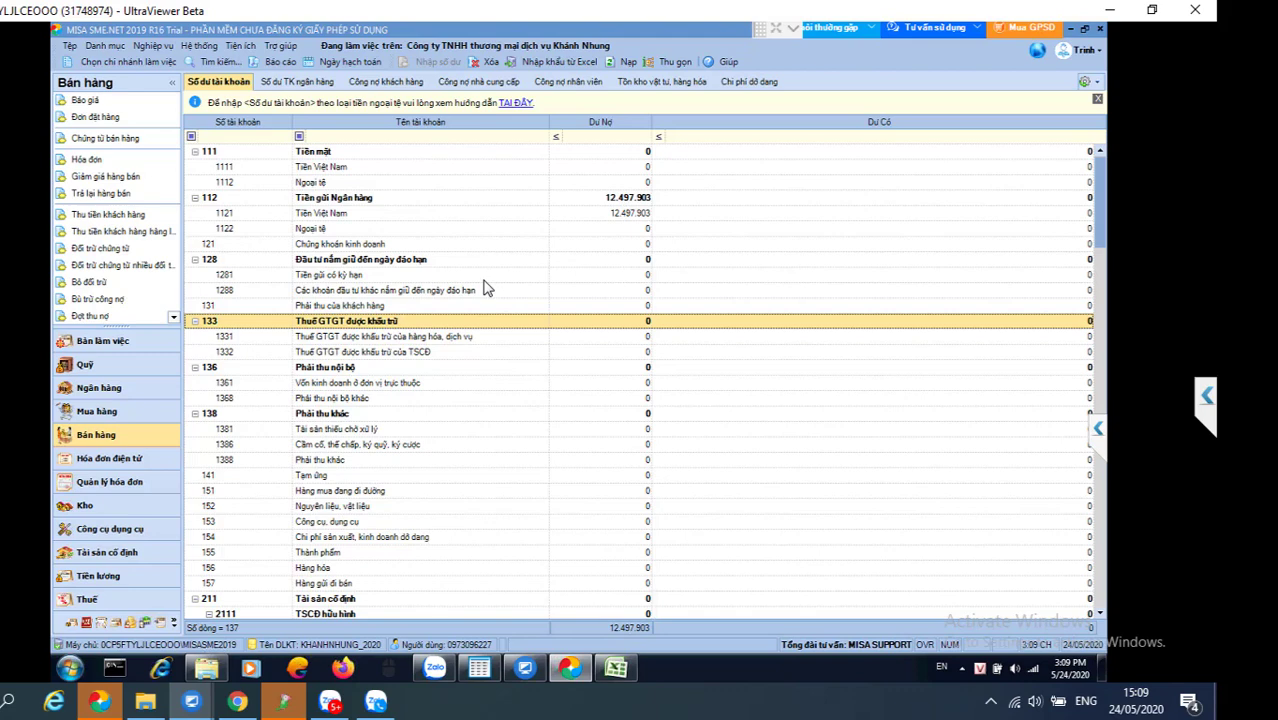
mouse_move(799, 36)
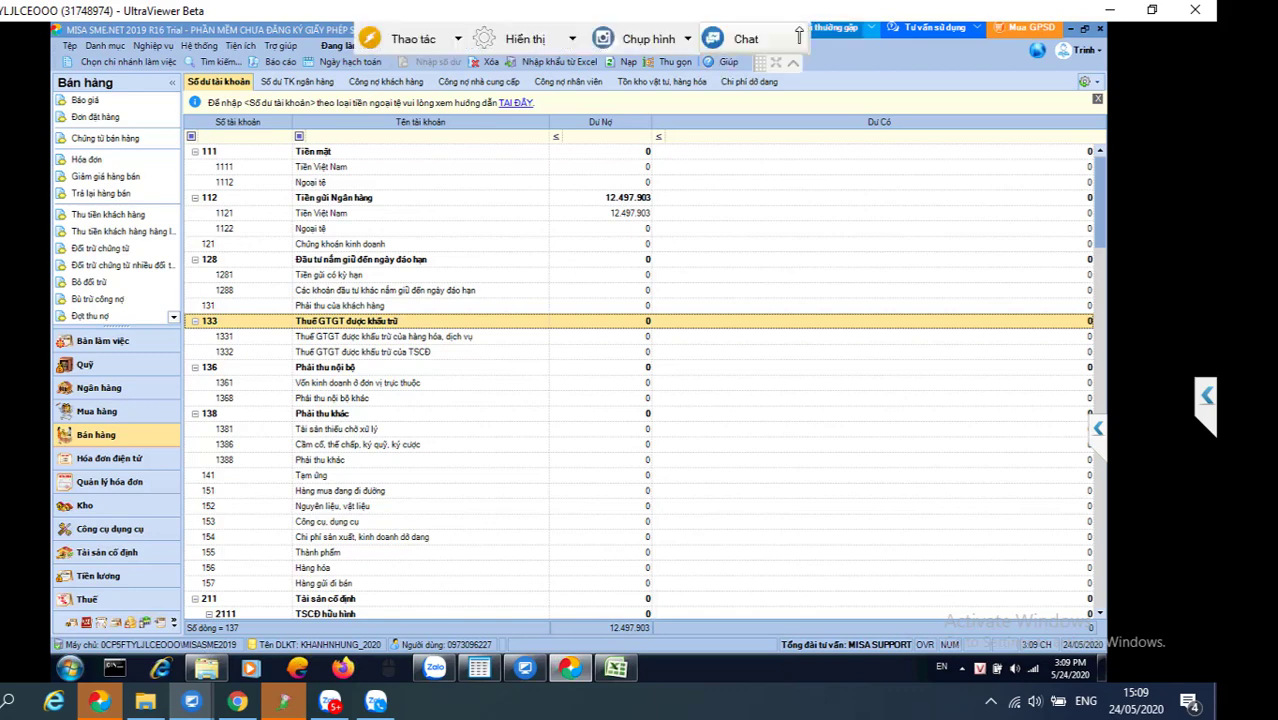